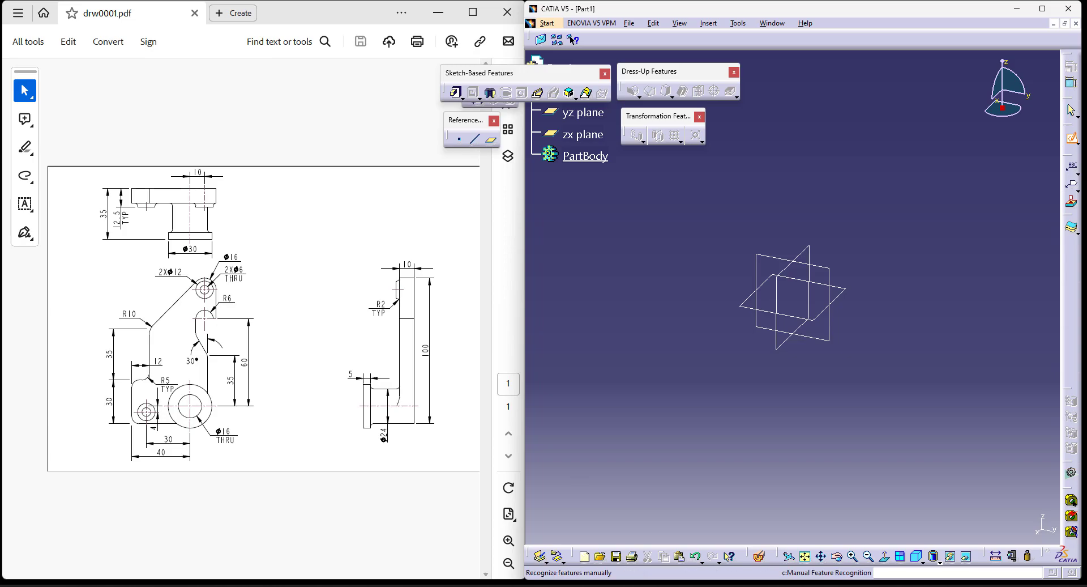
# Open a sketch on the yz plane and draw a circle centred on the origin with a radius of about 34 mm.
pyautogui.click(757, 262)
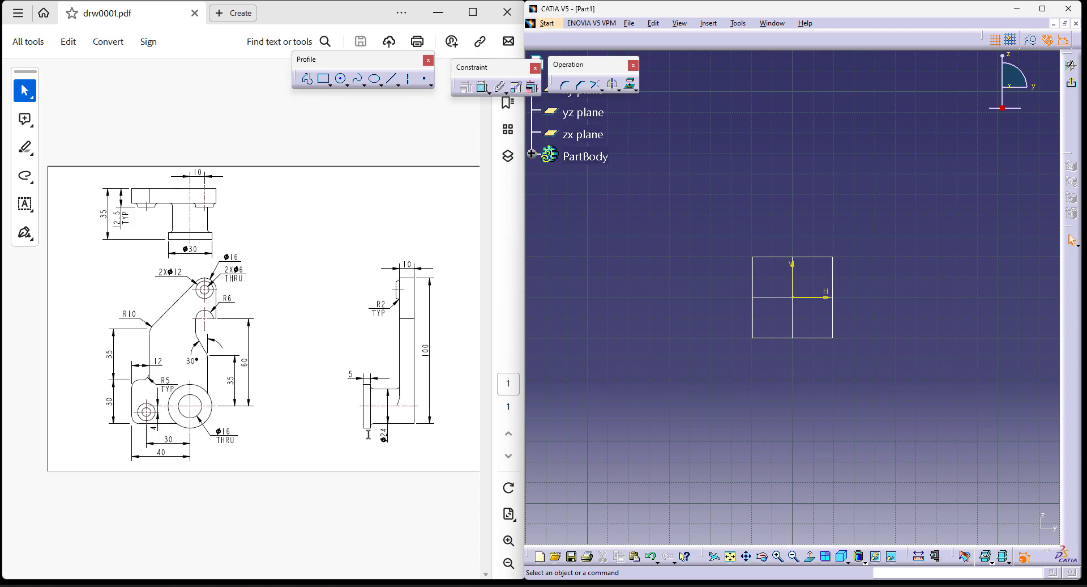
pyautogui.click(342, 82)
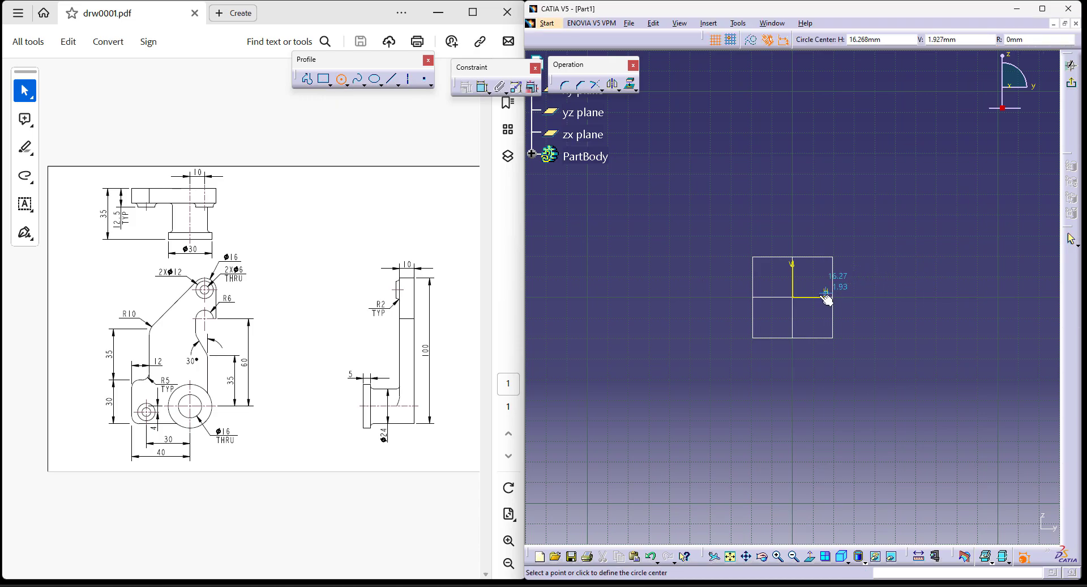
pyautogui.click(793, 297)
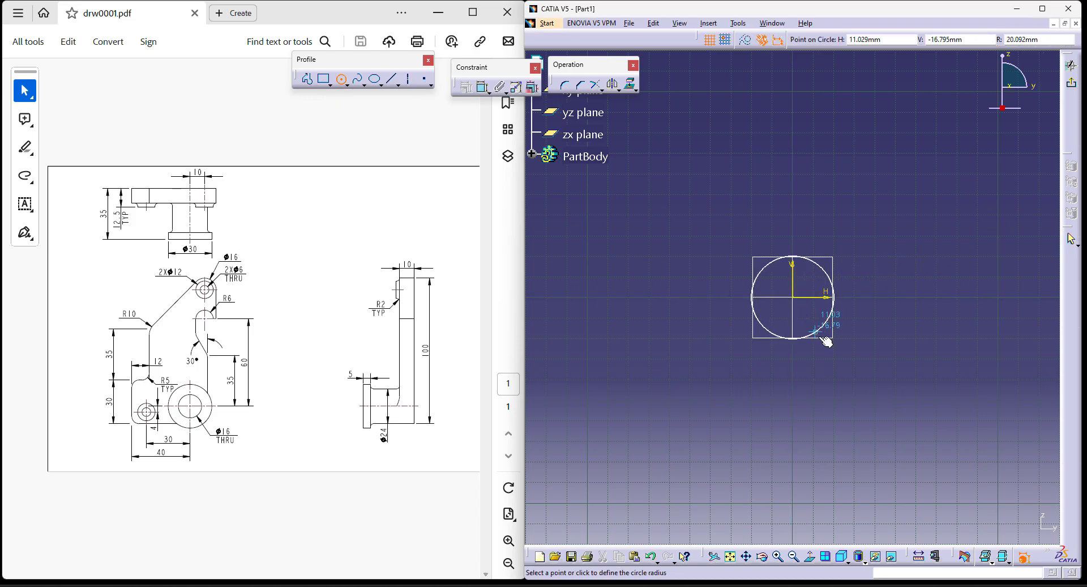
pyautogui.click(832, 355)
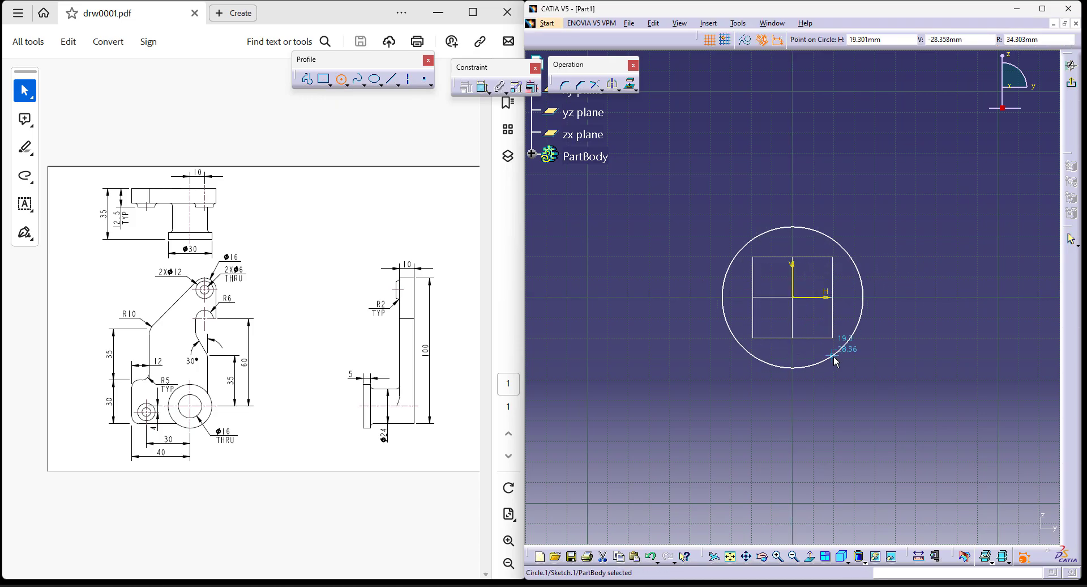
# Dimension the origin circle with a diameter of 24 mm and reposition the dimension near the circle.
pyautogui.click(482, 87)
pyautogui.doubleClick(836, 187)
pyautogui.write('24')
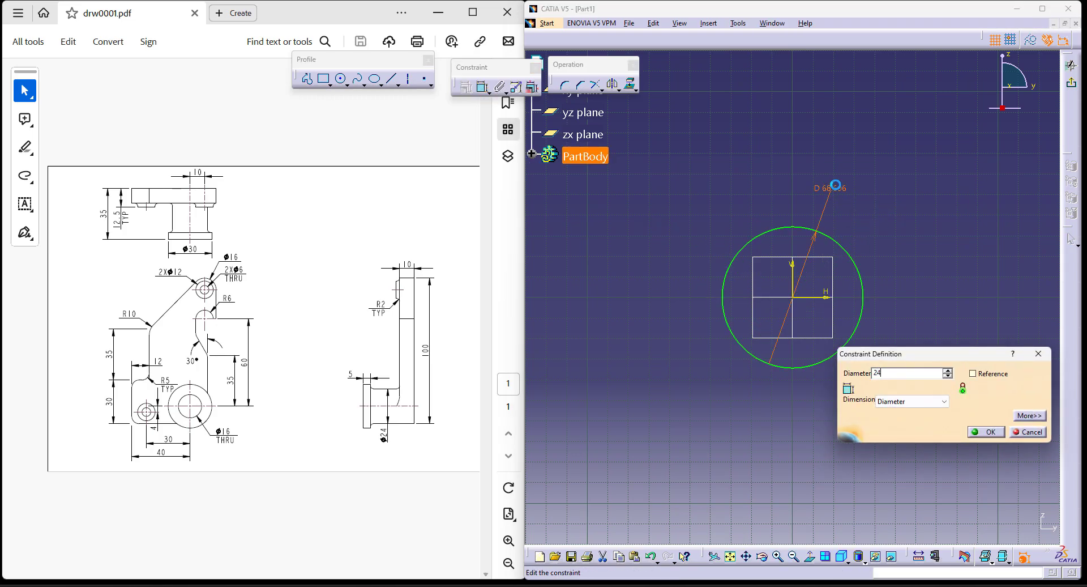
pyautogui.press('Return')
pyautogui.click(819, 407)
pyautogui.moveTo(819, 408)
pyautogui.mouseDown(button='middle')
pyautogui.moveTo(812, 362)
pyautogui.moveTo(828, 388)
pyautogui.mouseUp(button='middle')
pyautogui.moveTo(858, 212); pyautogui.dragTo(852, 246)
pyautogui.click(890, 297)
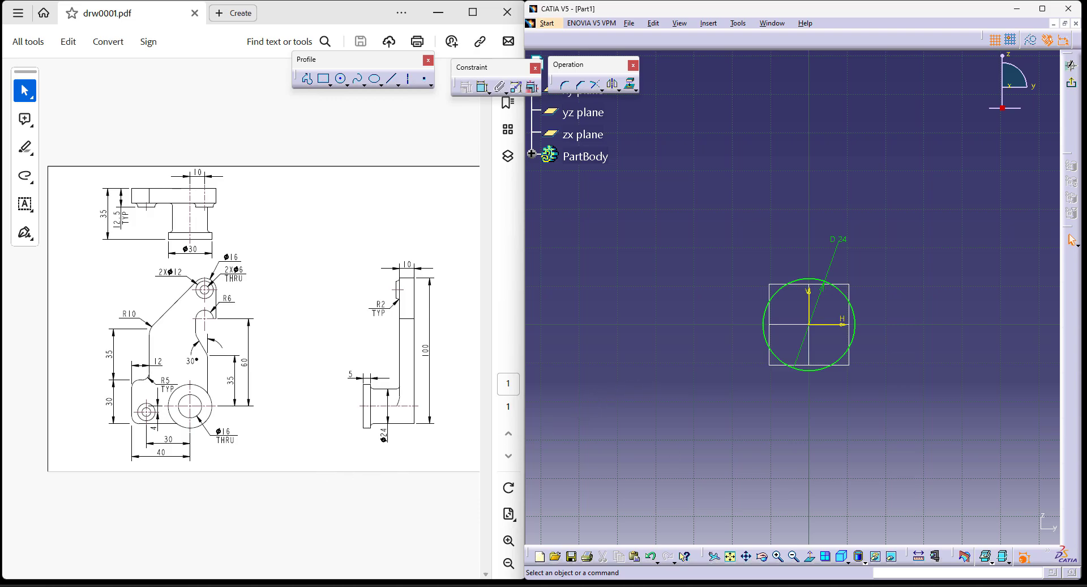
# Draw a profile from the circle's lowest point about 37 mm horizontally to the left, then a long vertical line upward.
pyautogui.click(307, 80)
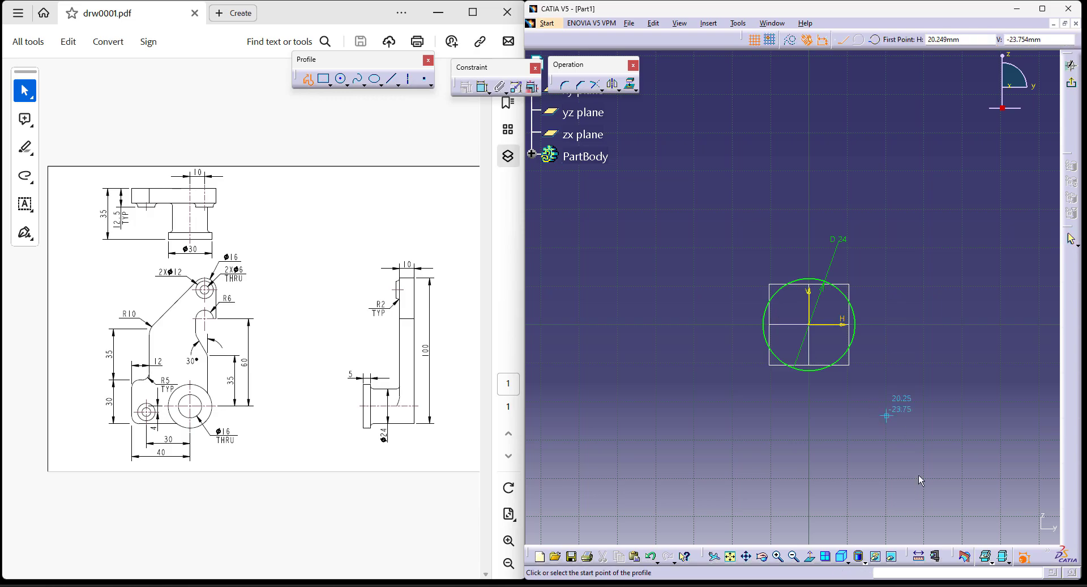
pyautogui.click(814, 371)
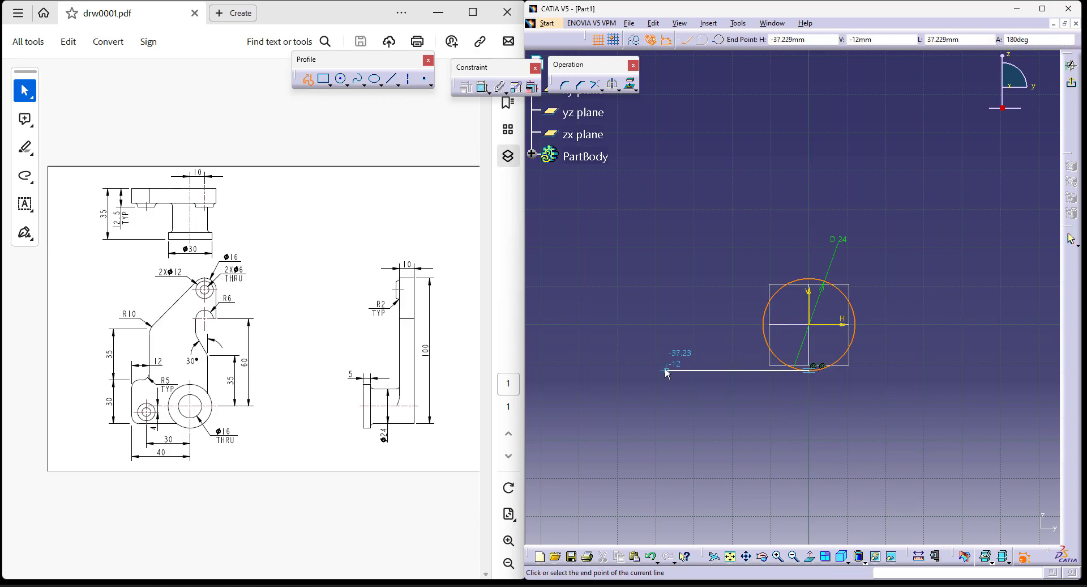
pyautogui.click(666, 370)
pyautogui.moveTo(669, 218); pyautogui.dragTo(653, 355, button='middle')
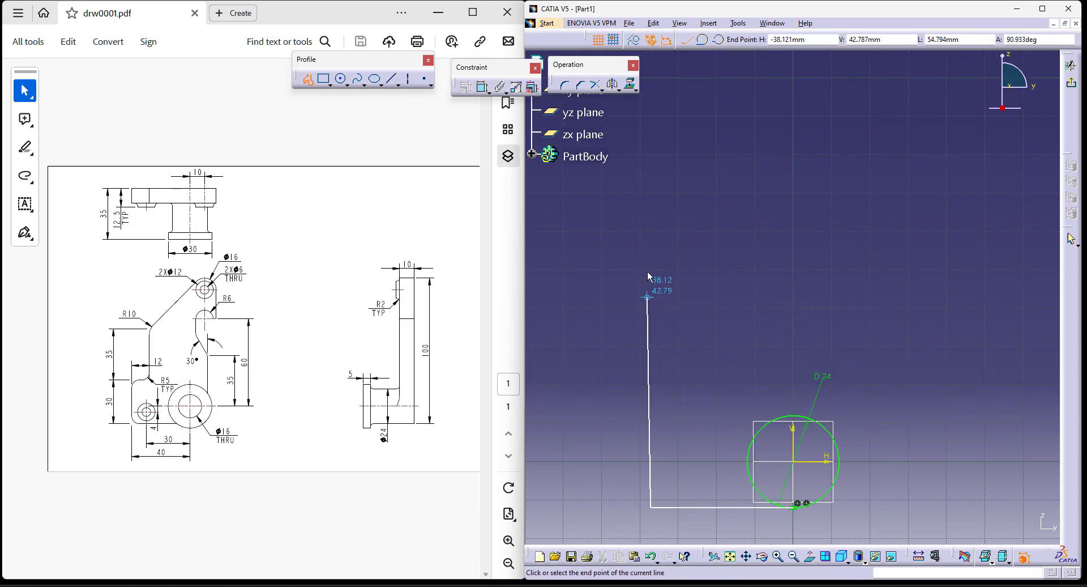
pyautogui.doubleClick(651, 192)
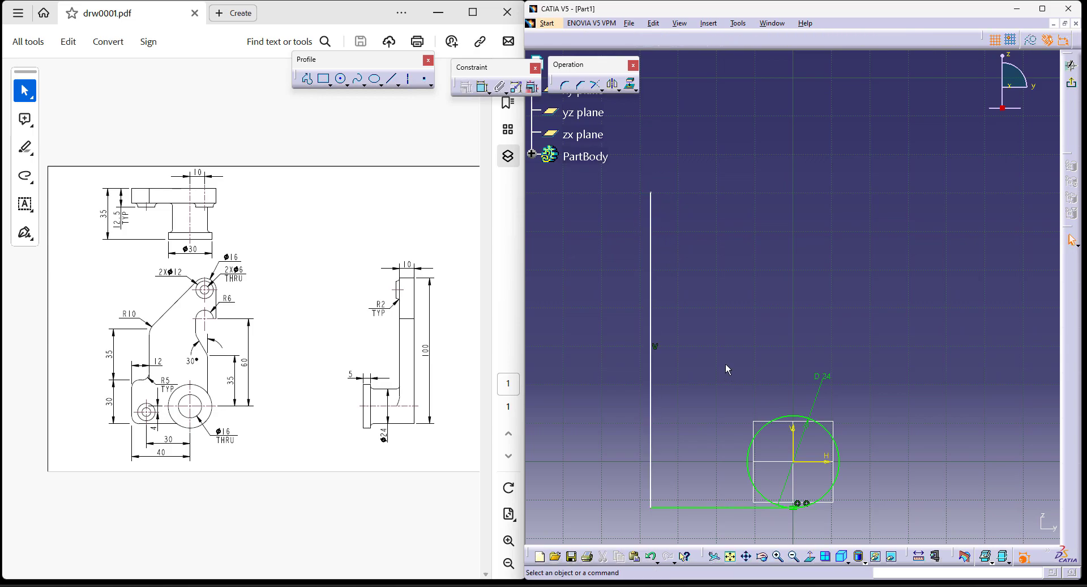
pyautogui.moveTo(725, 370); pyautogui.dragTo(720, 358, button='middle')
pyautogui.moveTo(718, 312); pyautogui.dragTo(741, 232, button='middle')
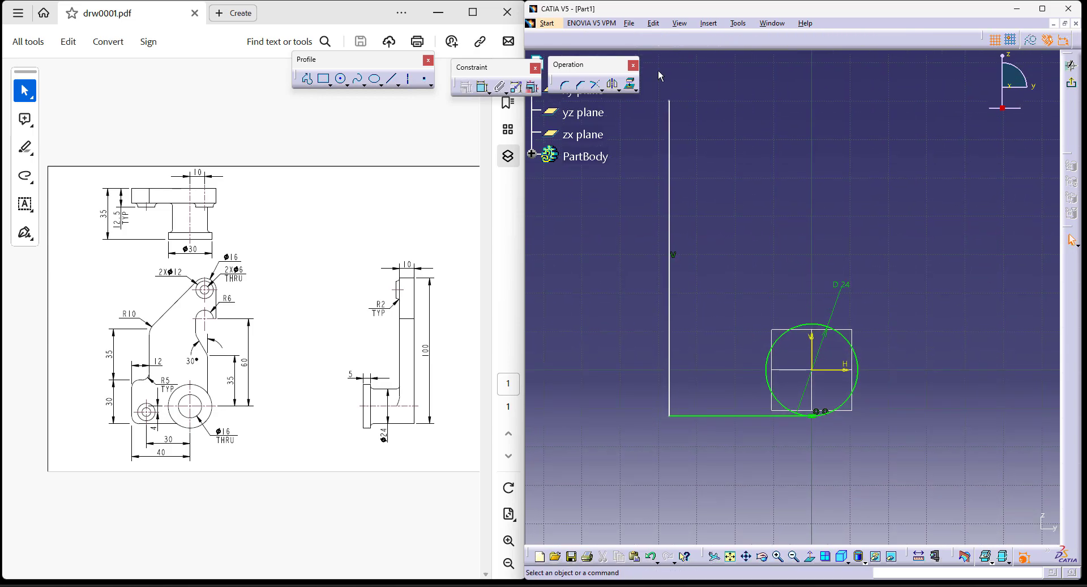
# Set the distance between the vertical axis and the left vertical line to 40 mm, placing the dimension below the profile.
pyautogui.click(483, 88)
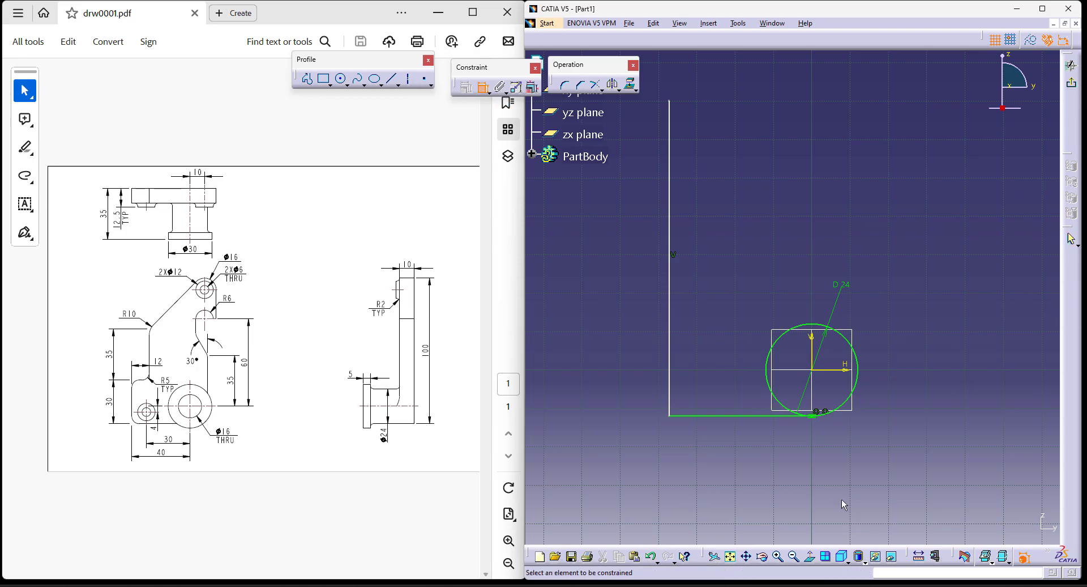
pyautogui.click(814, 357)
pyautogui.click(671, 350)
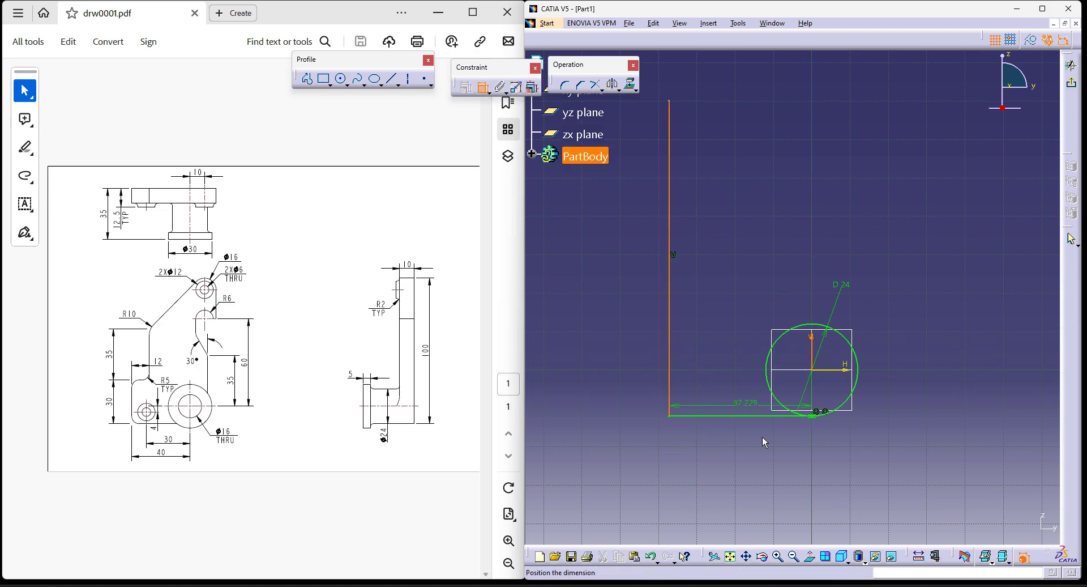
pyautogui.doubleClick(780, 473)
pyautogui.write('40mm')
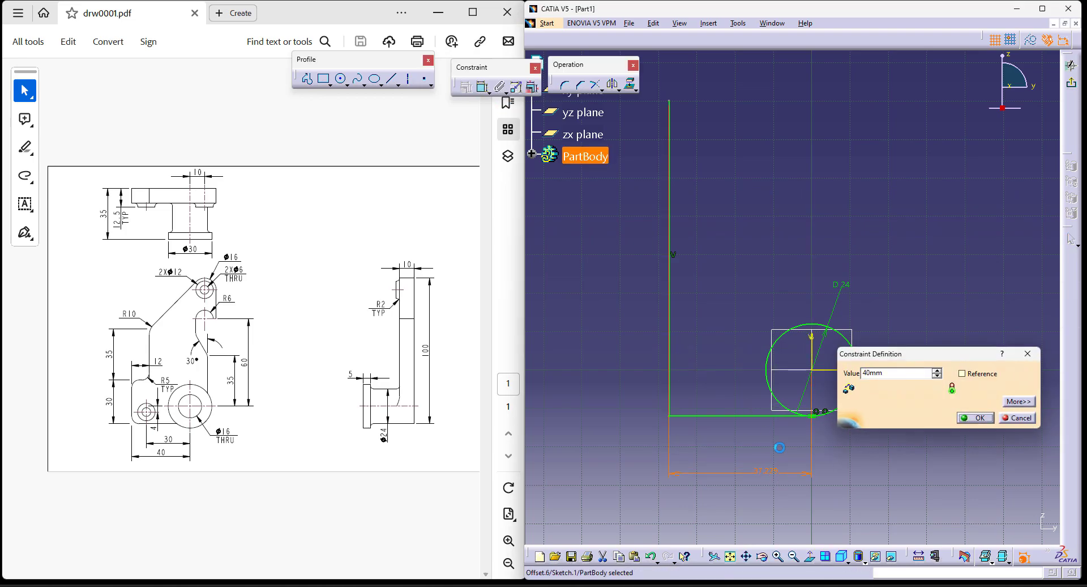
pyautogui.click(973, 418)
# Draw a construction circle above the origin circle, centred about 15 mm to the right of the vertical axis.
pyautogui.moveTo(754, 266); pyautogui.dragTo(733, 407, button='middle')
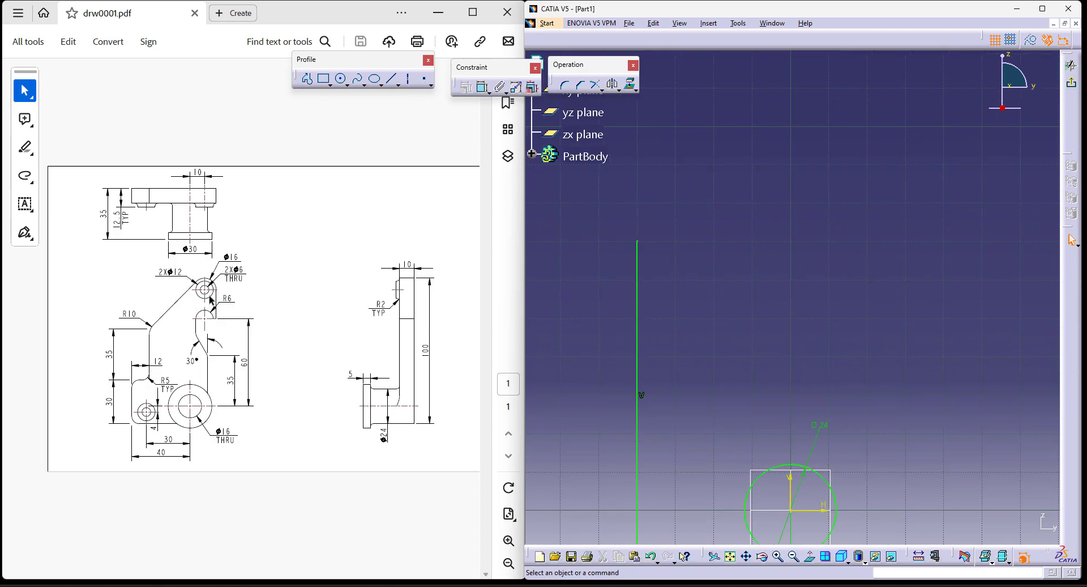
pyautogui.click(340, 79)
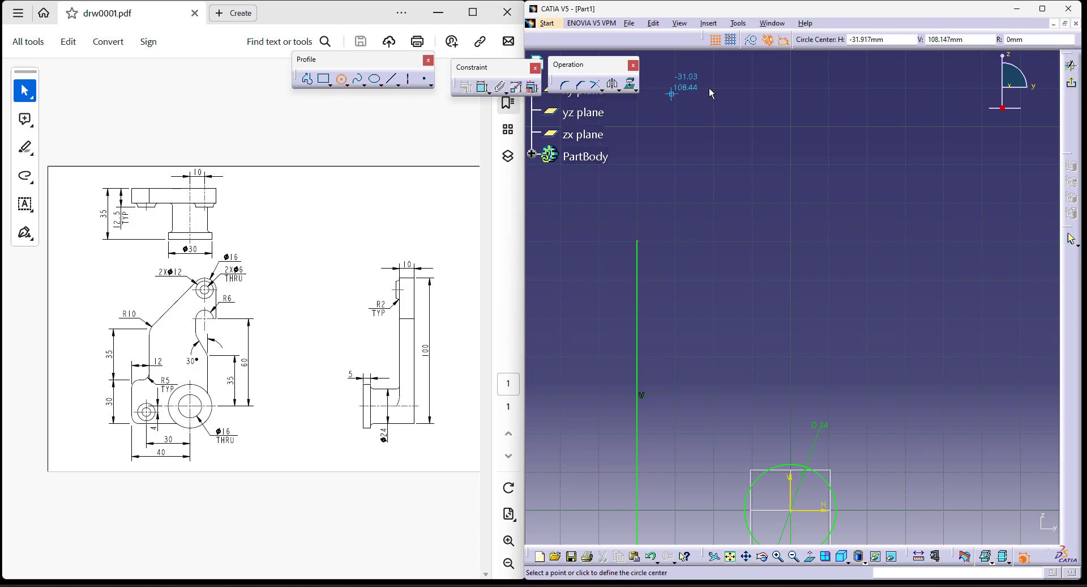
pyautogui.click(847, 265)
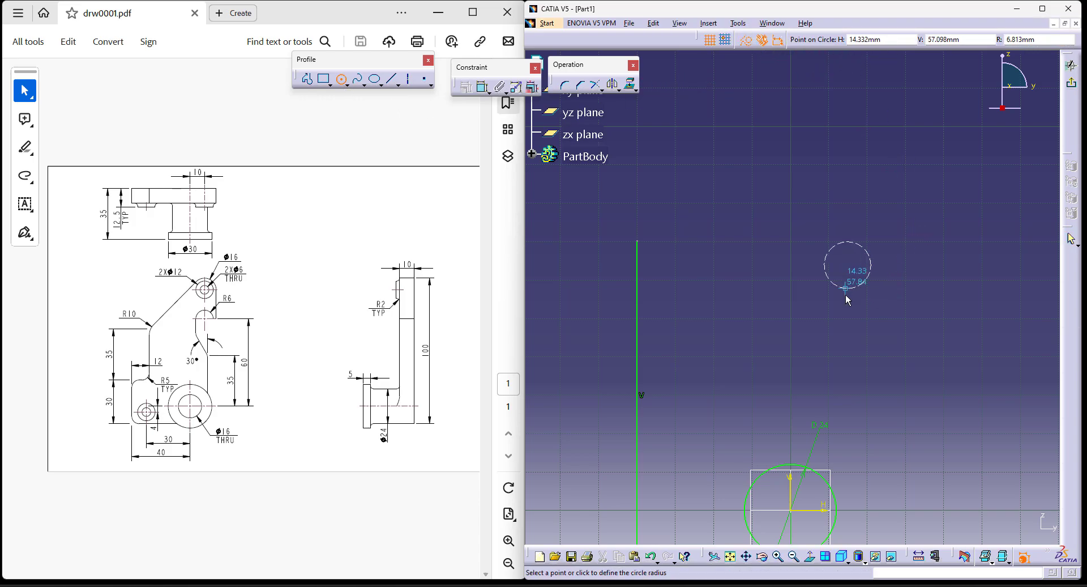
pyautogui.click(851, 301)
# Set the upper construction circle's diameter to 16 mm.
pyautogui.click(466, 86)
pyautogui.click(875, 243)
pyautogui.click(926, 247)
pyautogui.doubleClick(906, 216)
pyautogui.write('16mm')
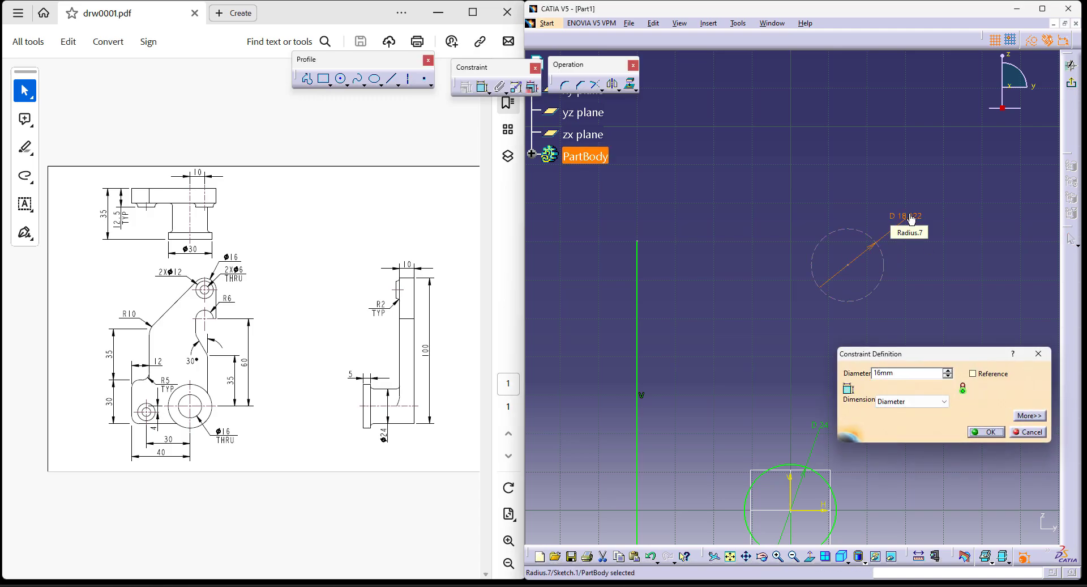
pyautogui.press('Return')
pyautogui.click(888, 352)
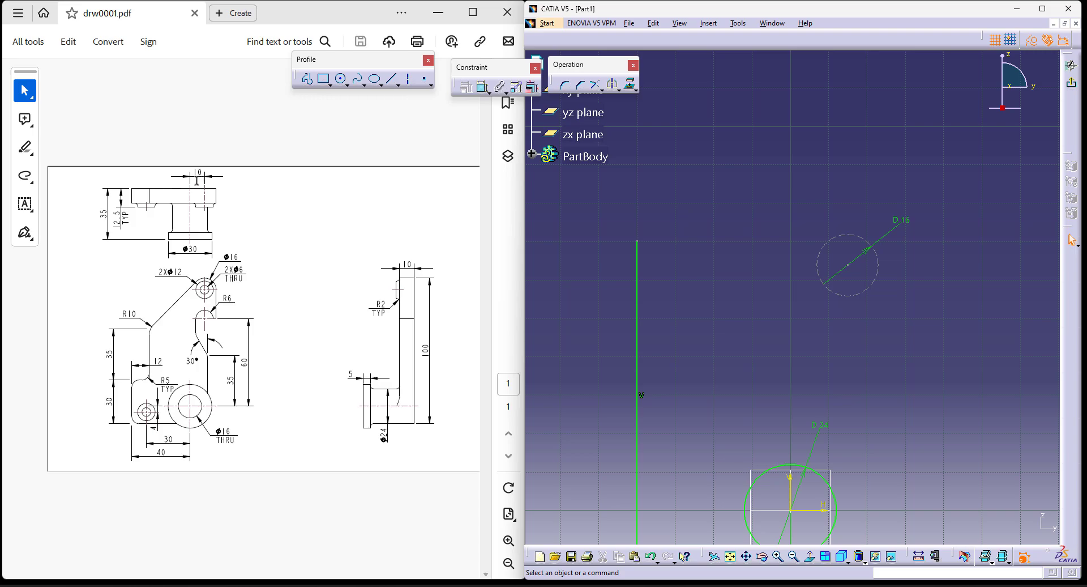
# Set the horizontal distance from the vertical axis to the upper circle's centre to 10 mm.
pyautogui.click(482, 86)
pyautogui.click(791, 490)
pyautogui.click(848, 264)
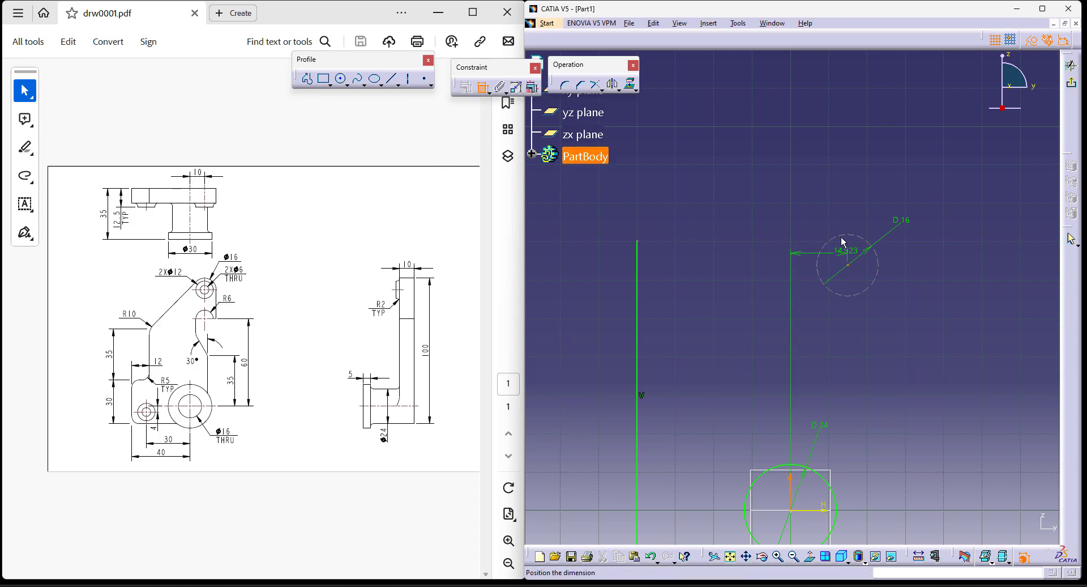
pyautogui.click(816, 180)
pyautogui.doubleClick(816, 180)
pyautogui.write('10')
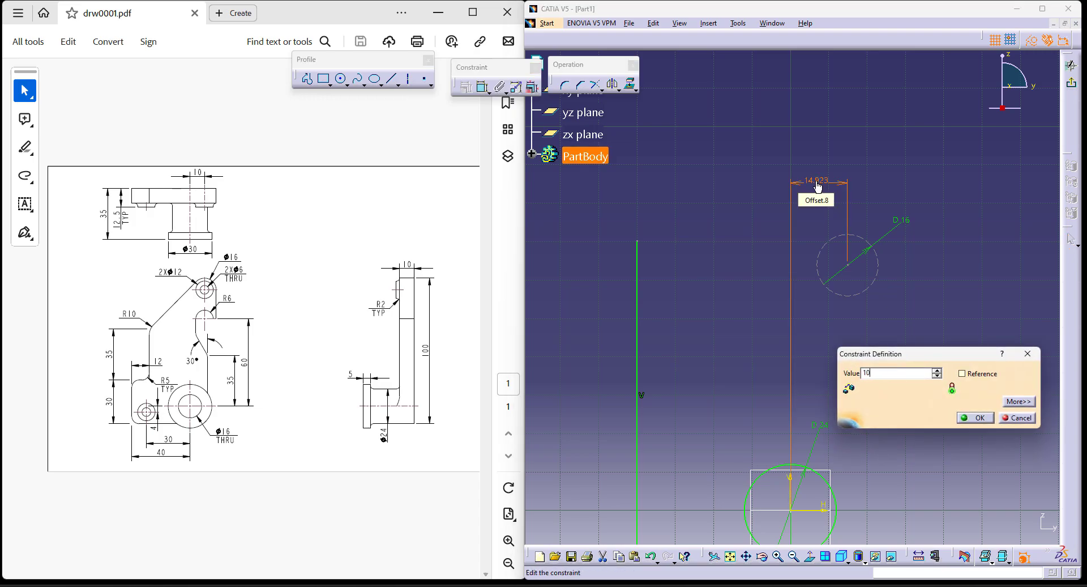
pyautogui.press('Return')
pyautogui.click(749, 332)
pyautogui.moveTo(892, 385)
pyautogui.mouseDown(button='middle')
pyautogui.moveTo(871, 338)
pyautogui.moveTo(902, 401)
pyautogui.mouseUp(button='middle')
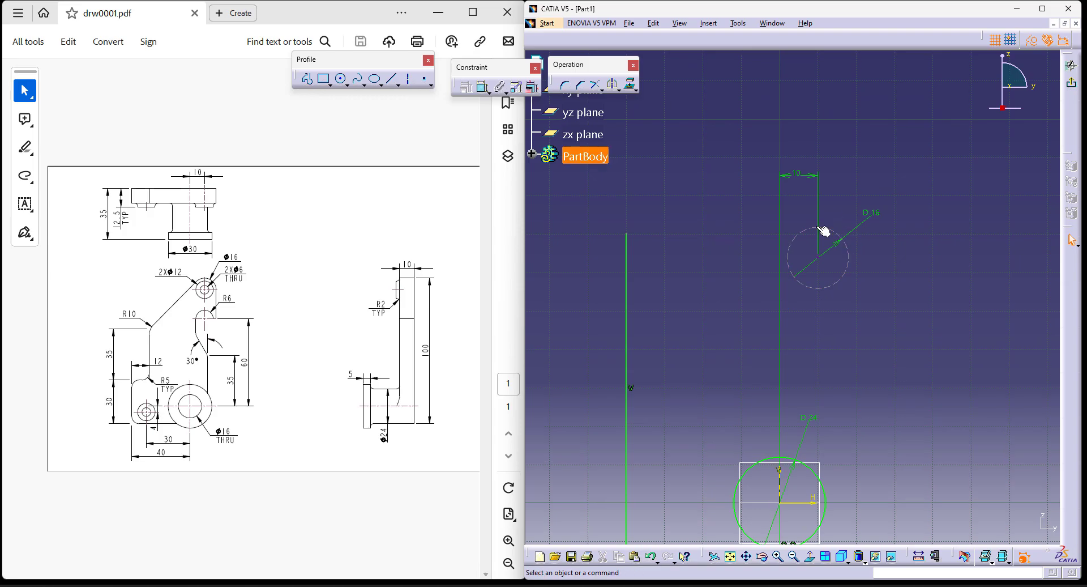
# Extend the left vertical line upward and set its length to 100 mm.
pyautogui.moveTo(627, 230); pyautogui.dragTo(626, 205)
pyautogui.click(677, 346)
pyautogui.moveTo(679, 353); pyautogui.dragTo(703, 292, button='middle')
pyautogui.click(483, 87)
pyautogui.click(650, 300)
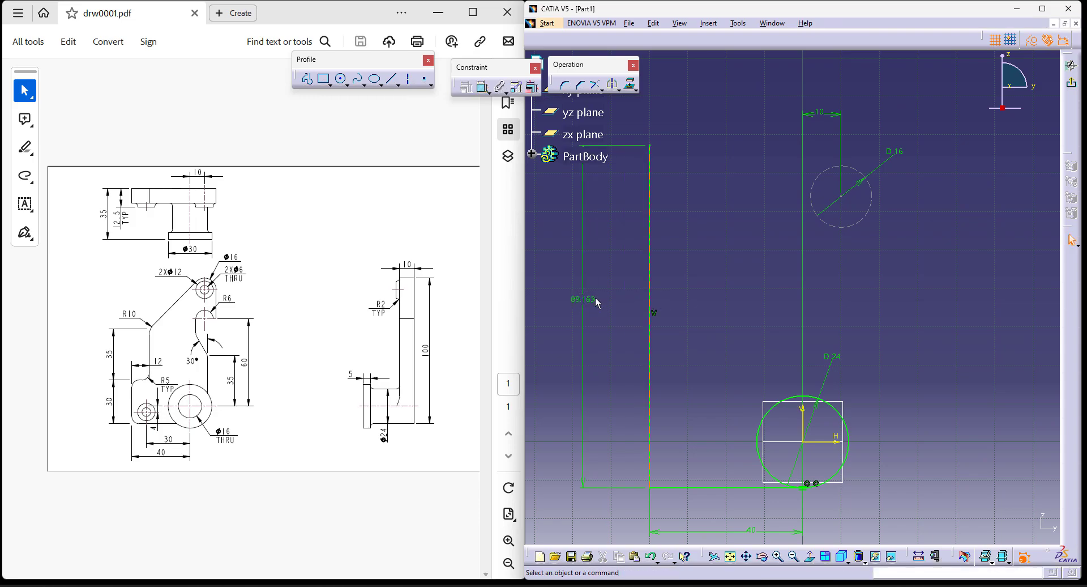
pyautogui.click(588, 299)
pyautogui.doubleClick(589, 299)
pyautogui.write('100')
pyautogui.press('Return')
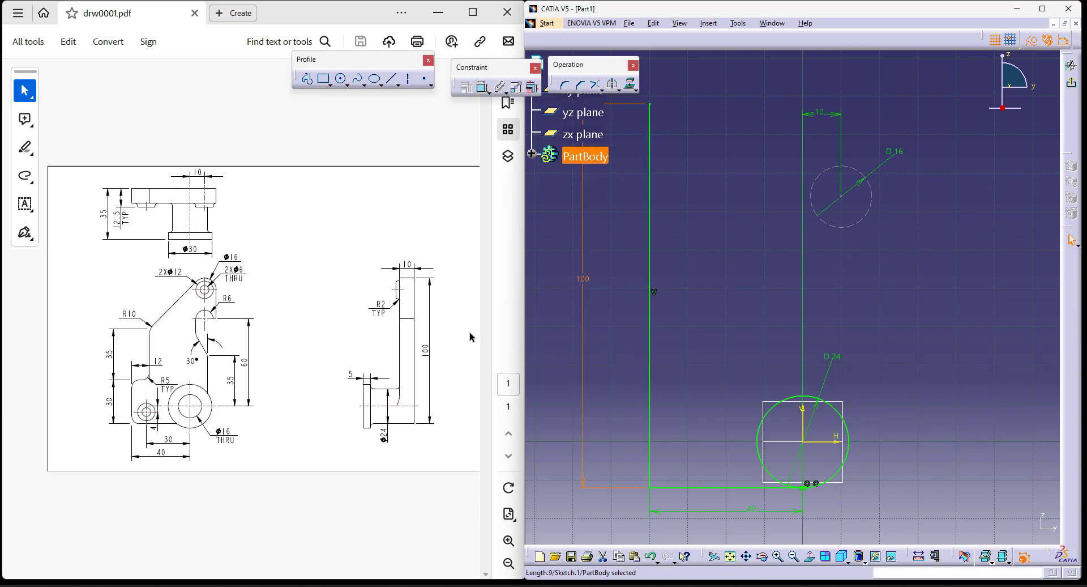
pyautogui.click(720, 299)
# Draw a horizontal line about 68 mm long from the left vertical line's upper end, extending past the 16 mm circle.
pyautogui.moveTo(888, 161)
pyautogui.mouseDown(button='middle')
pyautogui.moveTo(846, 359)
pyautogui.moveTo(867, 323)
pyautogui.mouseUp(button='middle')
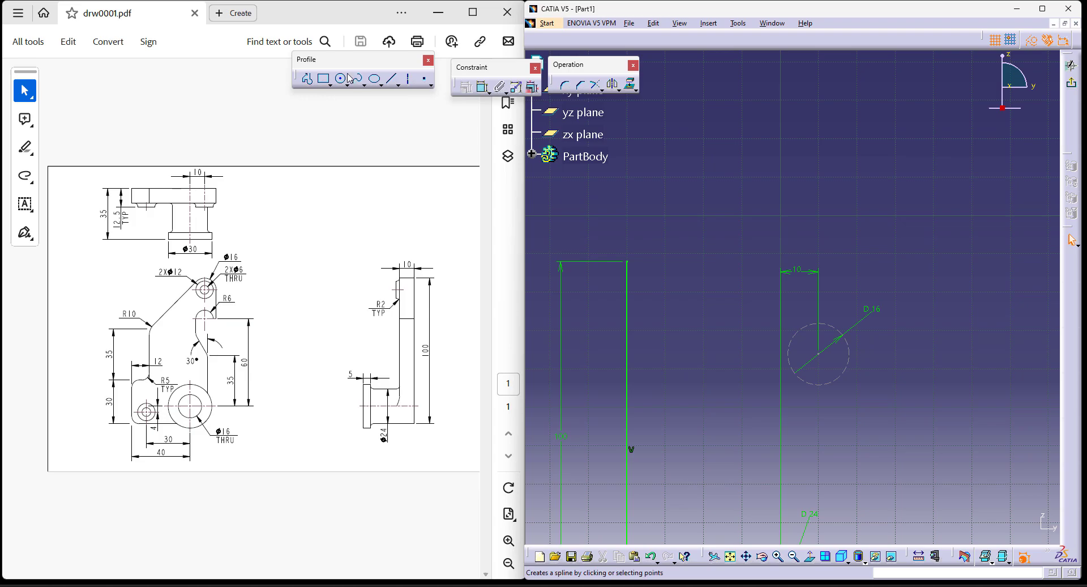
pyautogui.click(307, 79)
pyautogui.click(627, 262)
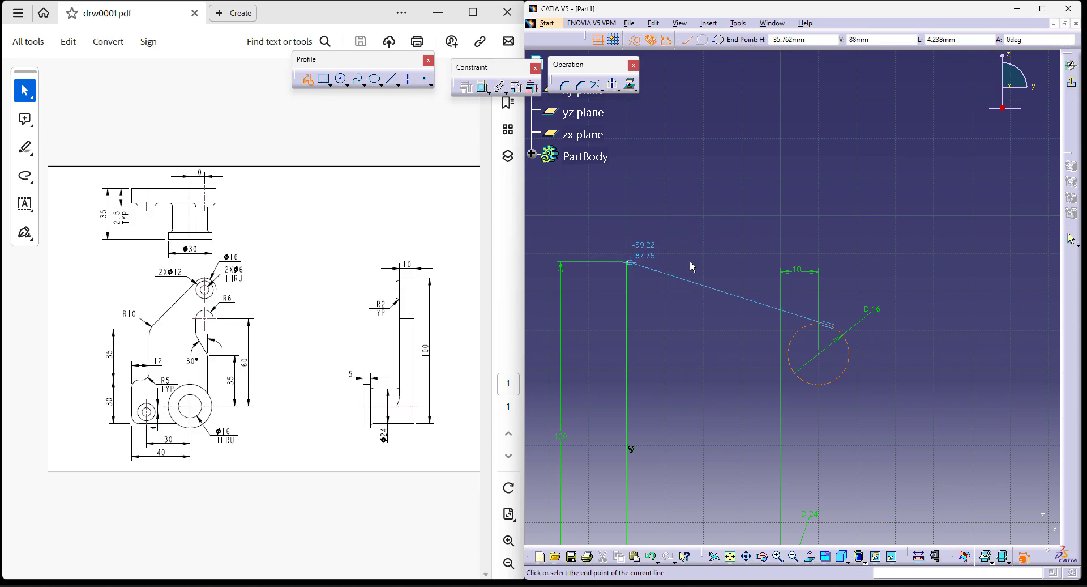
pyautogui.click(888, 261)
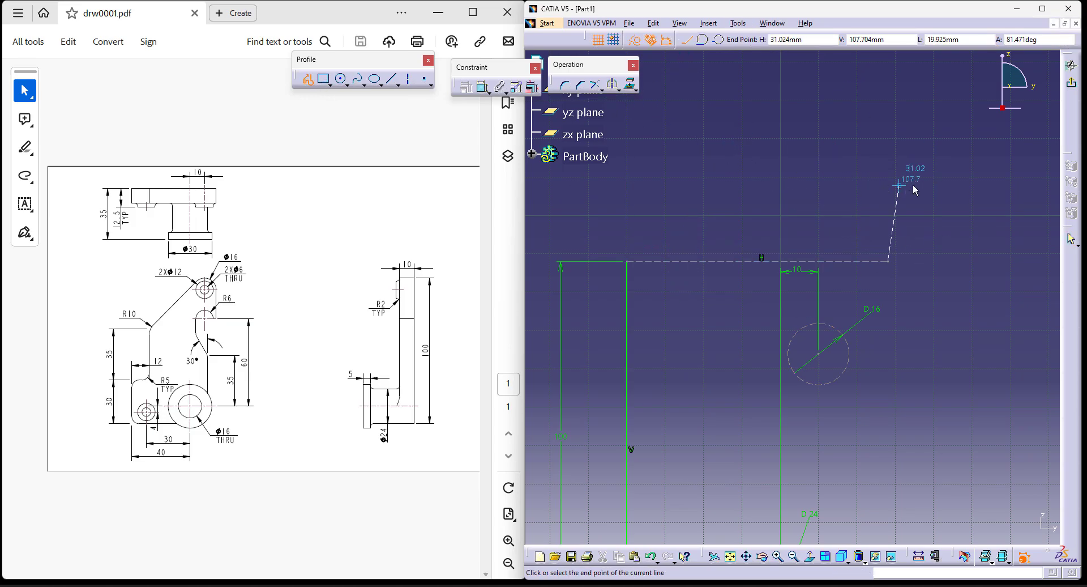
pyautogui.press('Escape')
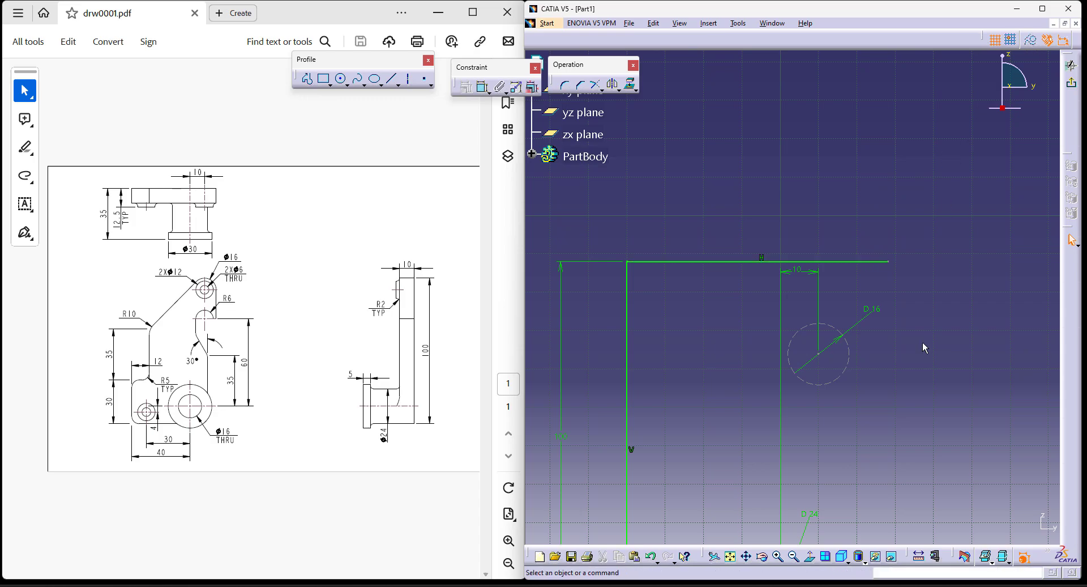
# Make the 16 mm circle tangent to the top horizontal line.
pyautogui.click(484, 86)
pyautogui.click(835, 327)
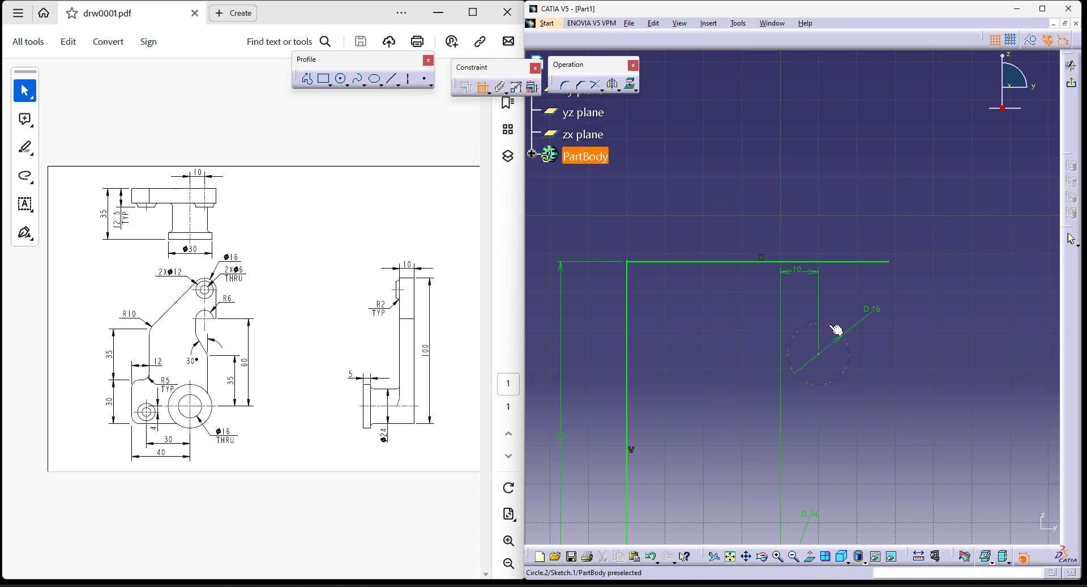
pyautogui.click(837, 262)
pyautogui.rightClick(819, 175)
pyautogui.click(881, 228)
# Draw a vertical line beside the 16 mm circle's right side, from the top horizontal line down to the bottom line's level.
pyautogui.moveTo(896, 430); pyautogui.dragTo(859, 294, button='middle')
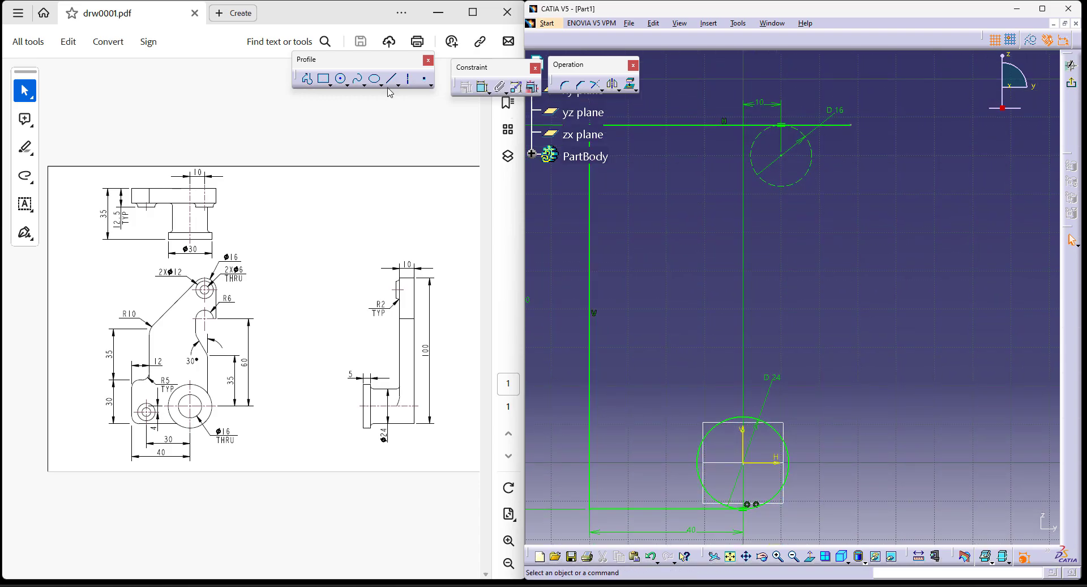
pyautogui.click(307, 78)
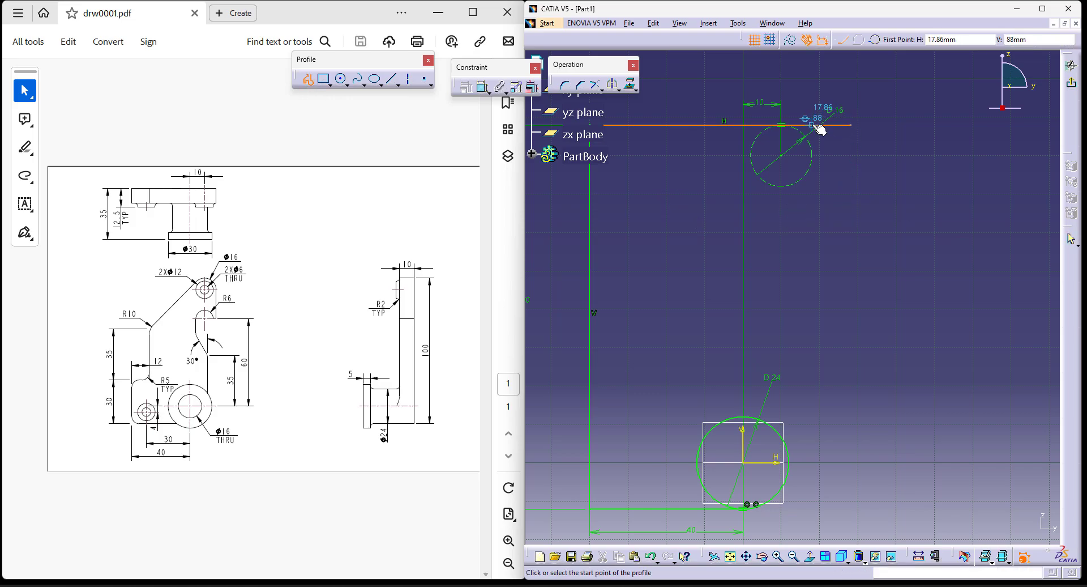
pyautogui.click(813, 126)
pyautogui.click(812, 507)
pyautogui.press('Escape')
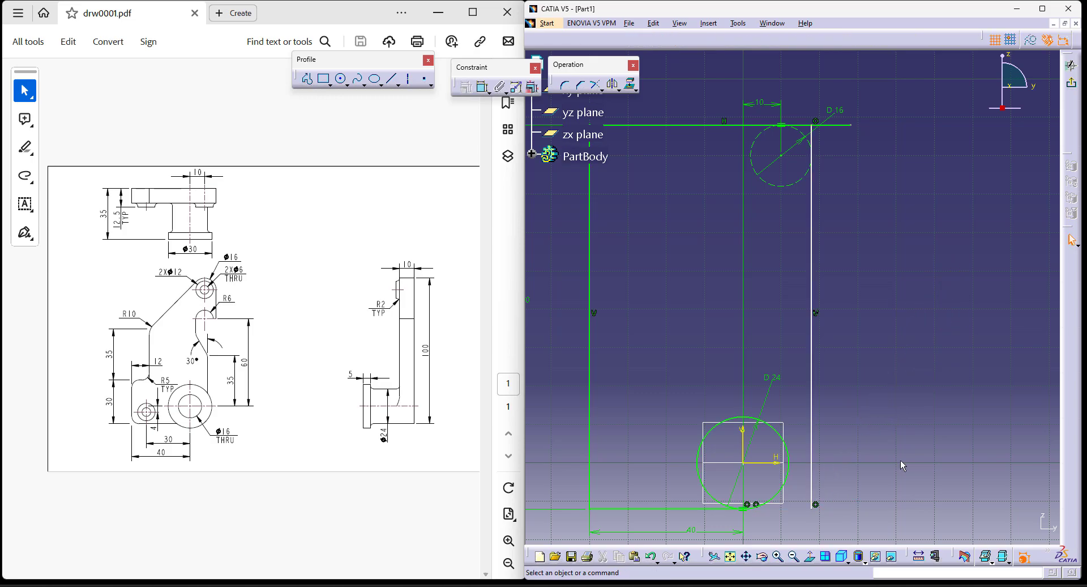
# Convert the 24 mm origin circle to a construction element.
pyautogui.click(783, 437)
pyautogui.click(1031, 41)
pyautogui.click(919, 406)
pyautogui.moveTo(900, 465); pyautogui.dragTo(923, 426, button='middle')
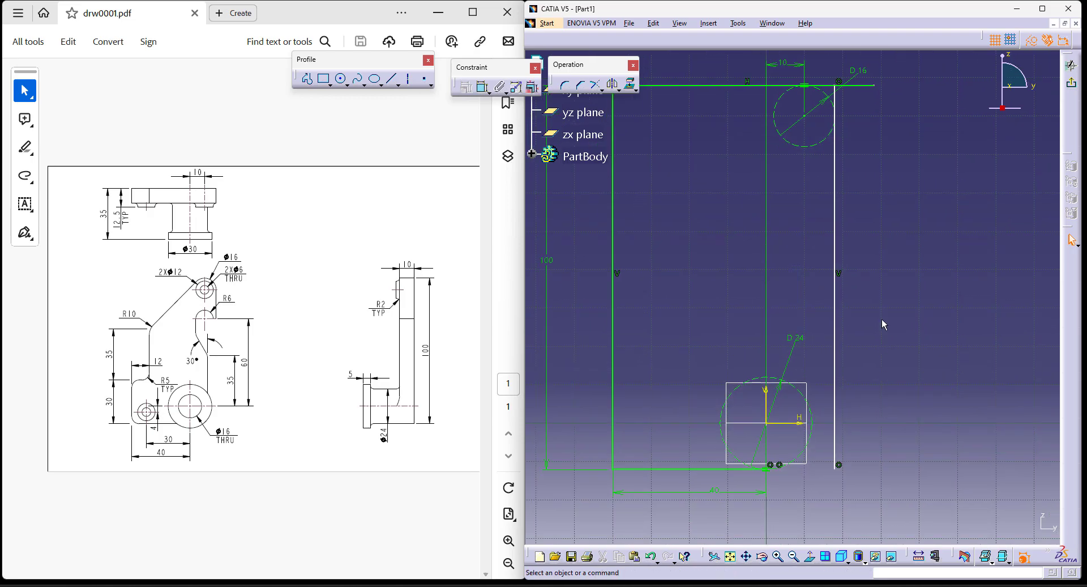
# Make the right vertical line tangent to the 16 mm circle.
pyautogui.moveTo(895, 158); pyautogui.dragTo(888, 223, button='middle')
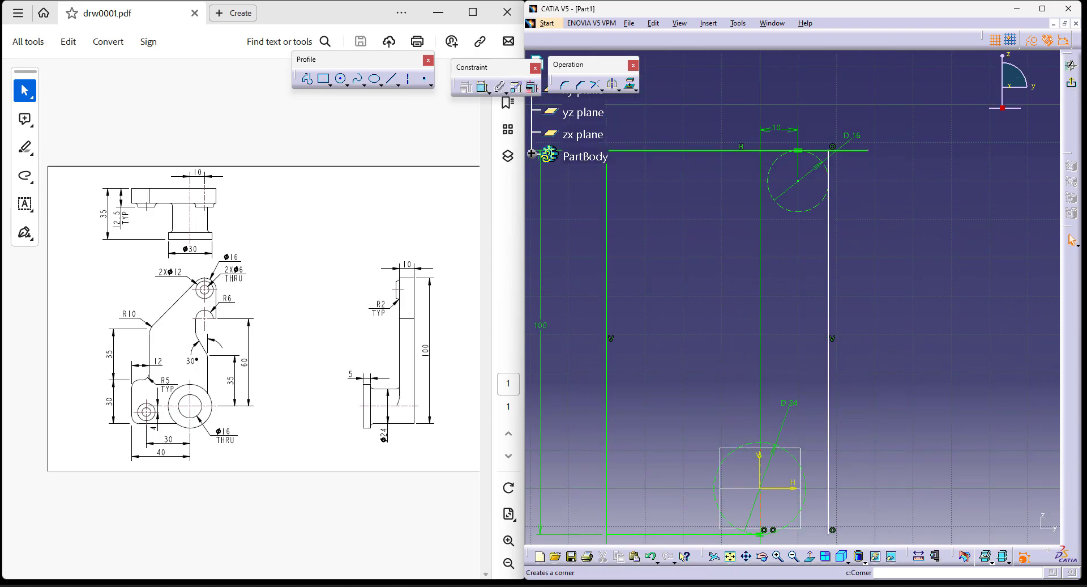
pyautogui.click(482, 86)
pyautogui.click(828, 168)
pyautogui.click(830, 171)
pyautogui.rightClick(876, 171)
pyautogui.click(907, 222)
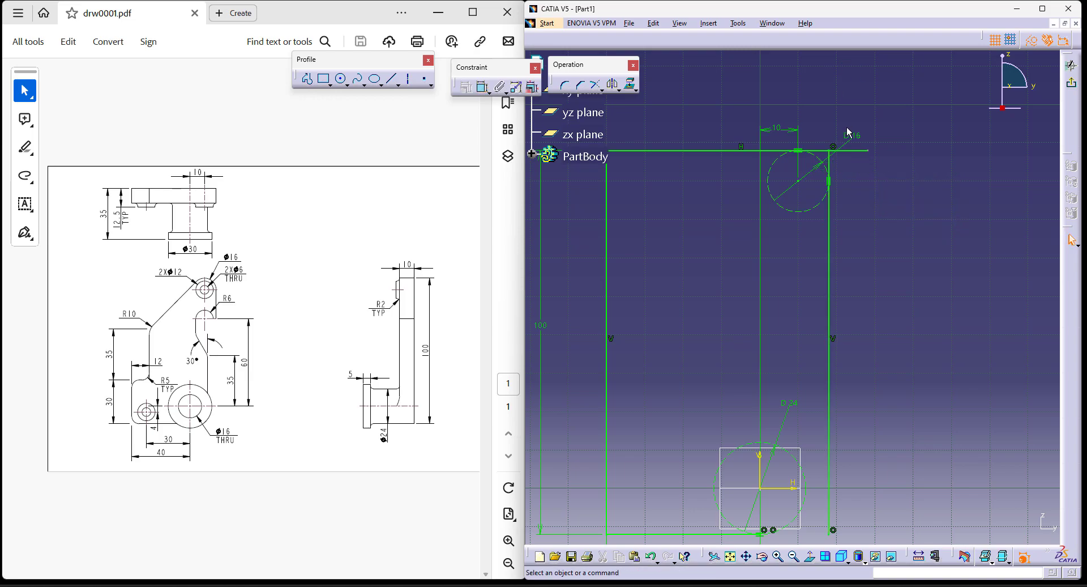
# Trim the top and bottom horizontal lines with the right vertical line to close the profile's two right corners.
pyautogui.click(596, 85)
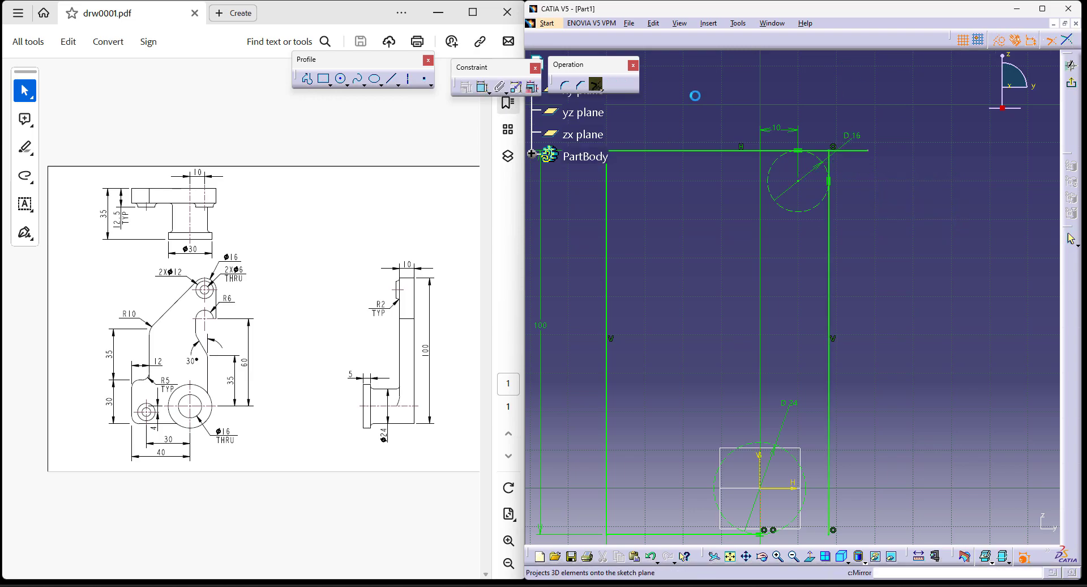
pyautogui.click(820, 151)
pyautogui.click(829, 161)
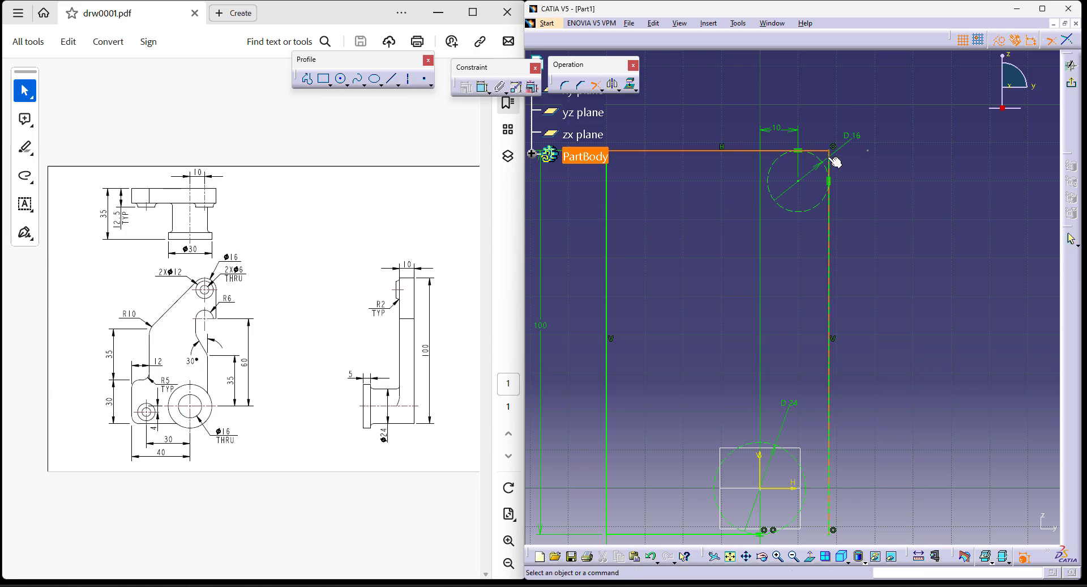
pyautogui.moveTo(890, 361); pyautogui.dragTo(890, 199, button='middle')
pyautogui.click(595, 85)
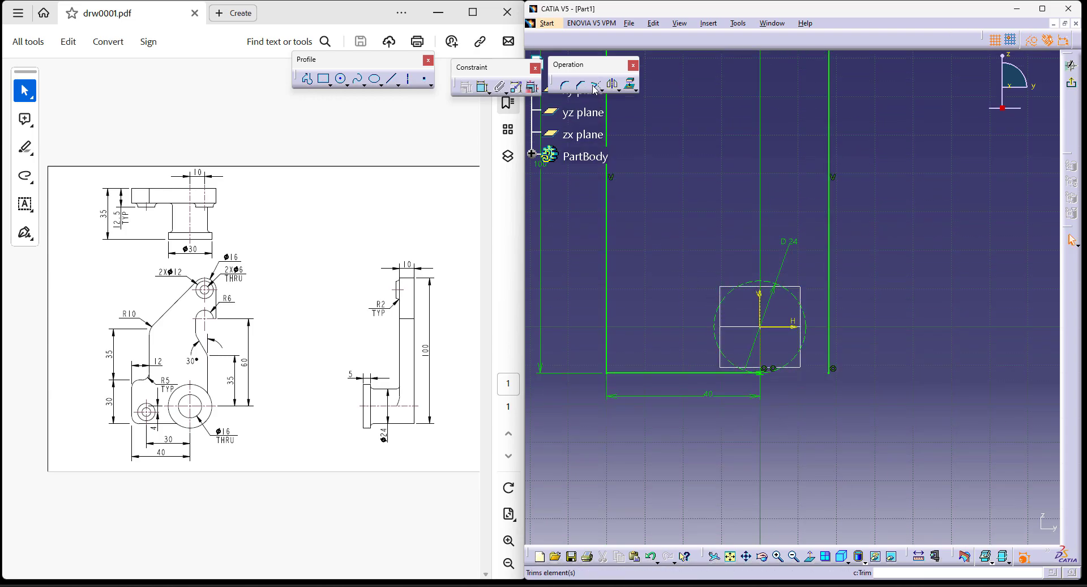
pyautogui.click(724, 372)
pyautogui.click(829, 346)
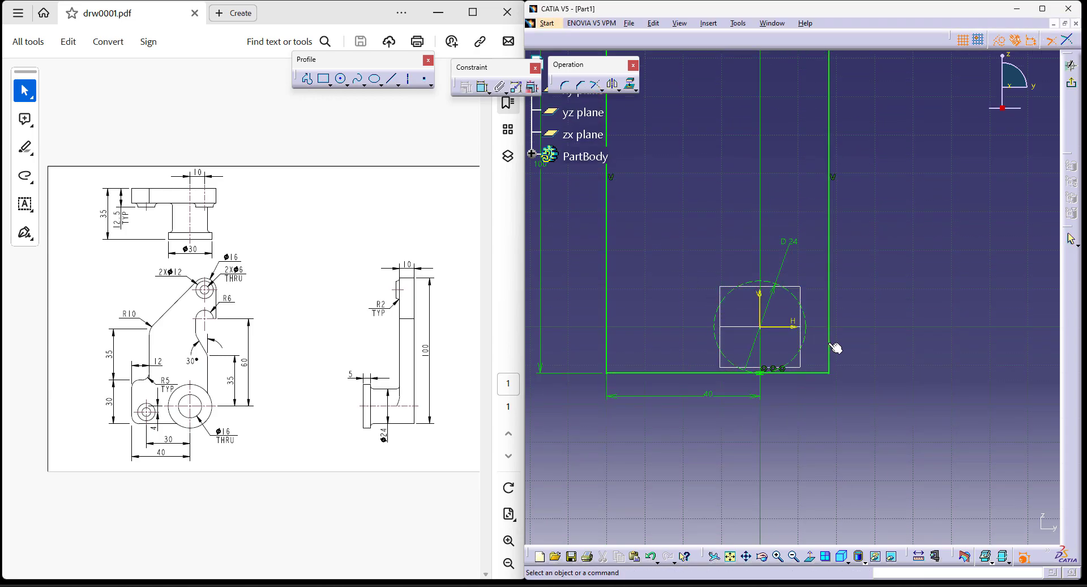
pyautogui.moveTo(896, 427); pyautogui.dragTo(914, 498, button='middle')
pyautogui.moveTo(953, 366)
pyautogui.keyDown('ctrl'); pyautogui.mouseDown(button='middle')
pyautogui.moveTo(916, 377)
pyautogui.moveTo(935, 410)
pyautogui.mouseUp(button='middle'); pyautogui.keyUp('ctrl')
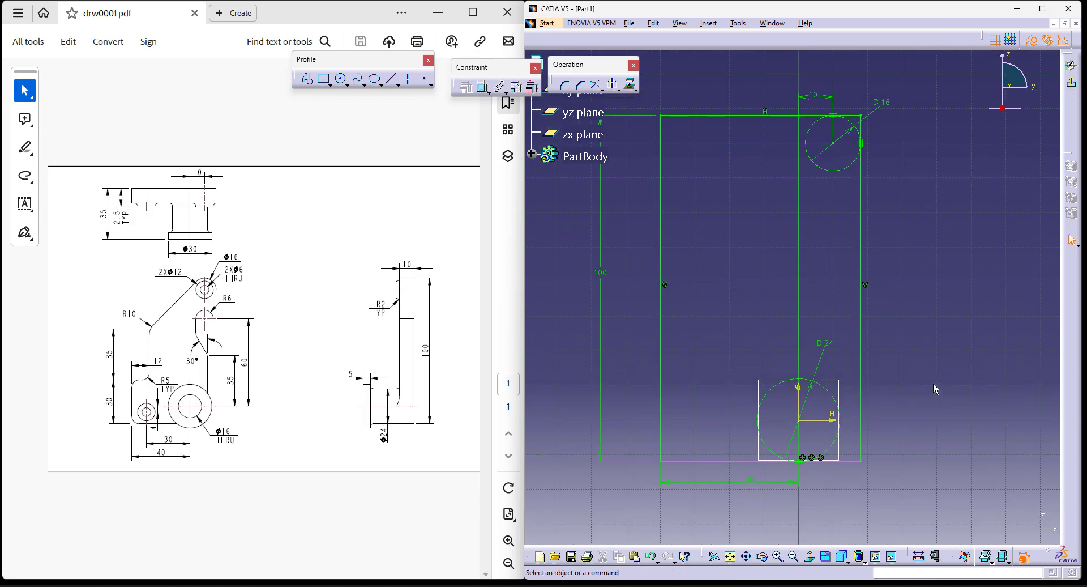
pyautogui.click(424, 78)
pyautogui.click(802, 416)
pyautogui.click(837, 140)
pyautogui.hotkey('ctrl', 'z')
pyautogui.hotkey('ctrl', 'z')
# Place points at the sketch origin and at the 16 mm circle's centre, and finish the sketch.
pyautogui.click(425, 80)
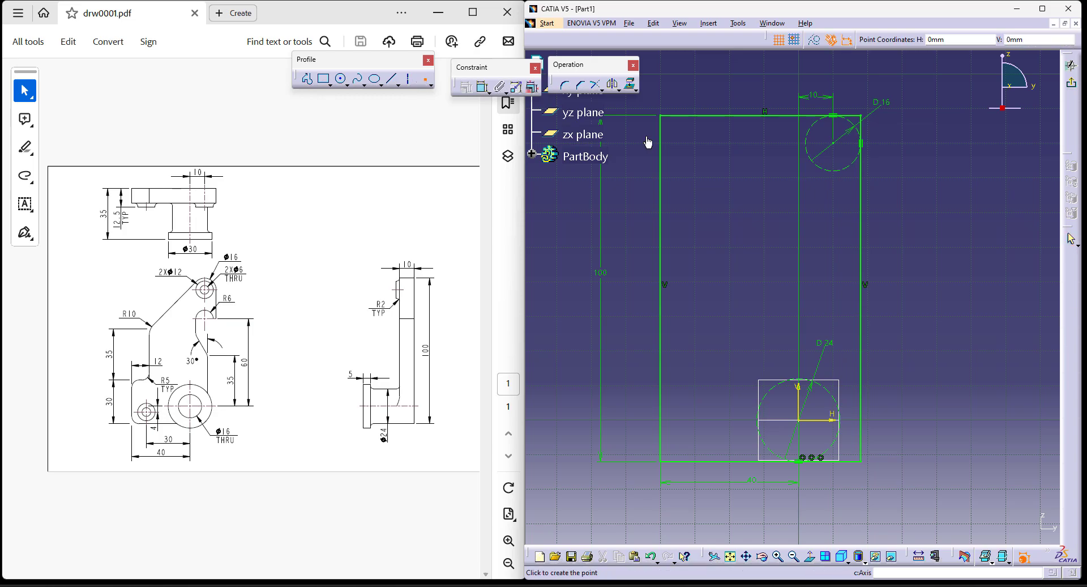
pyautogui.click(798, 419)
pyautogui.click(833, 141)
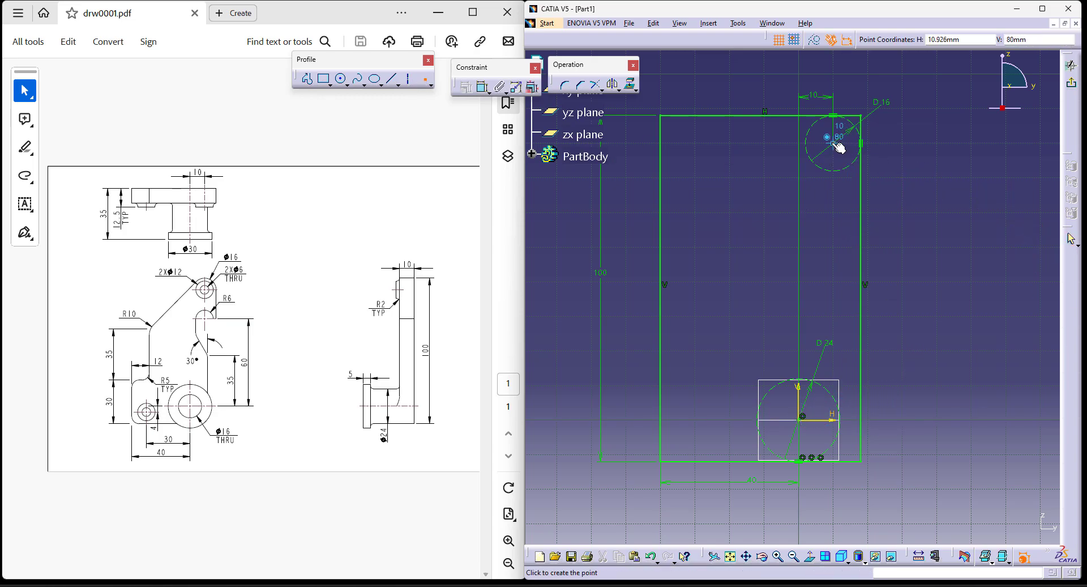
pyautogui.click(1073, 85)
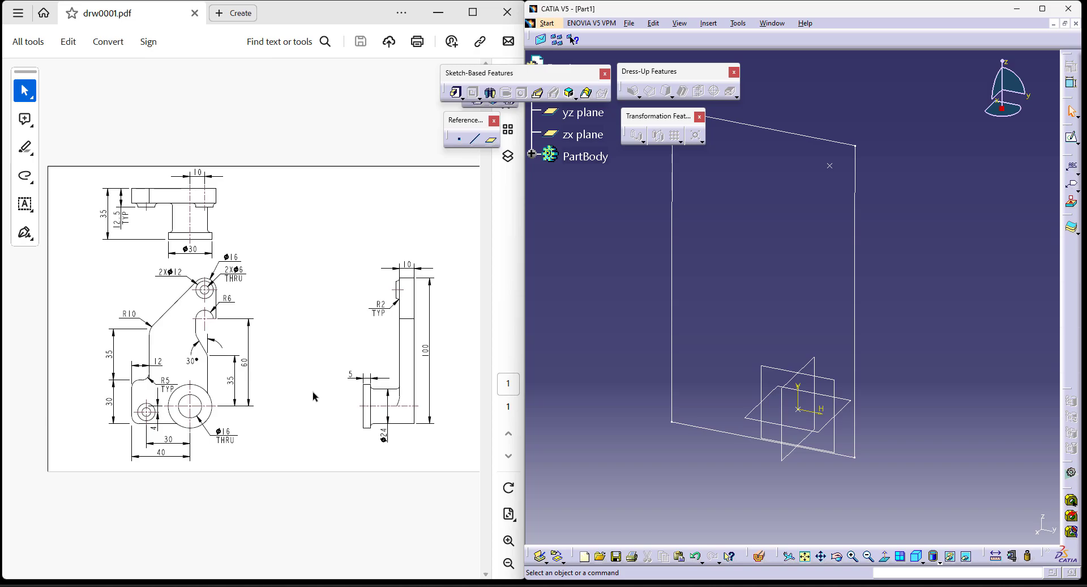
pyautogui.click(455, 96)
pyautogui.click(799, 136)
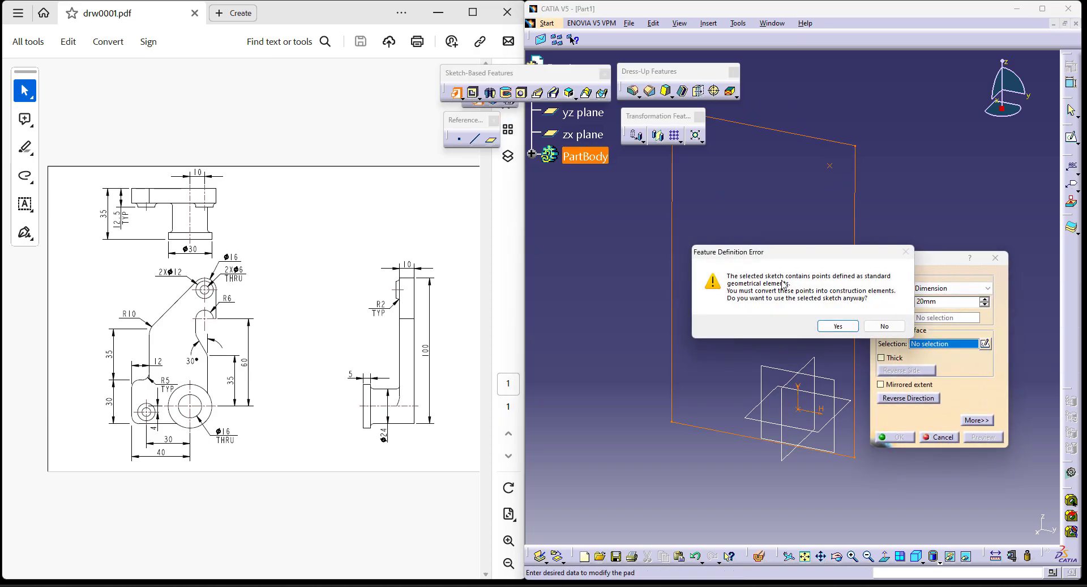
pyautogui.click(884, 325)
pyautogui.click(940, 436)
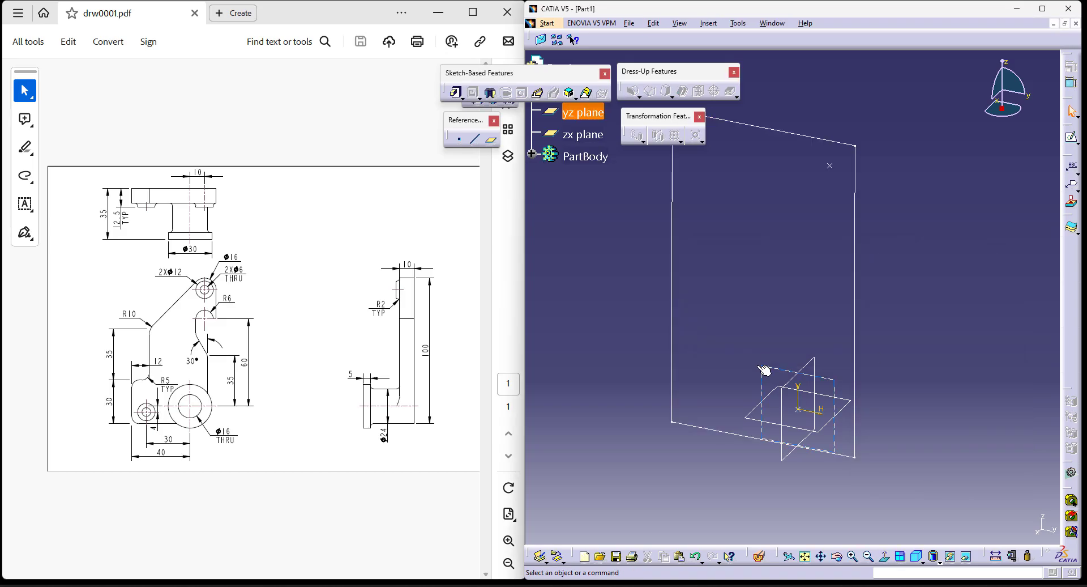
# Create a 10 mm pad from a new sketch on the yz plane containing the rectangle's four projected edges.
pyautogui.click(455, 92)
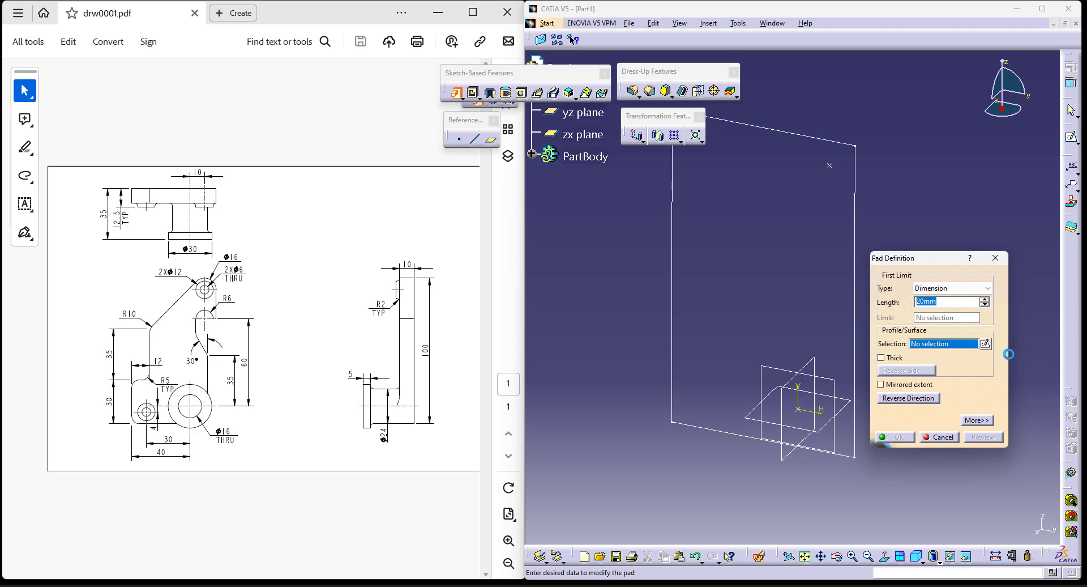
pyautogui.click(985, 343)
pyautogui.click(771, 369)
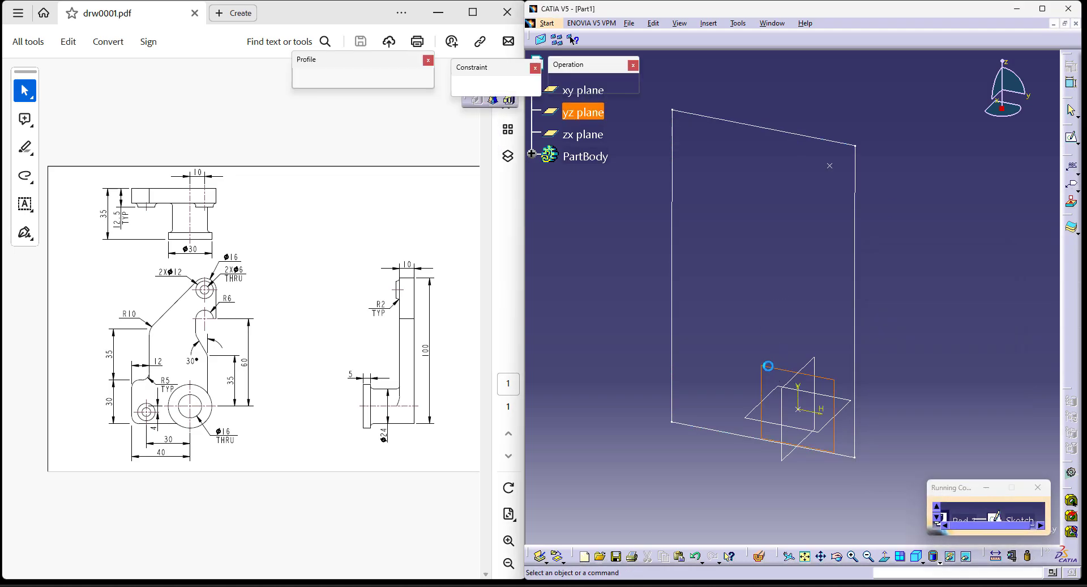
pyautogui.click(630, 85)
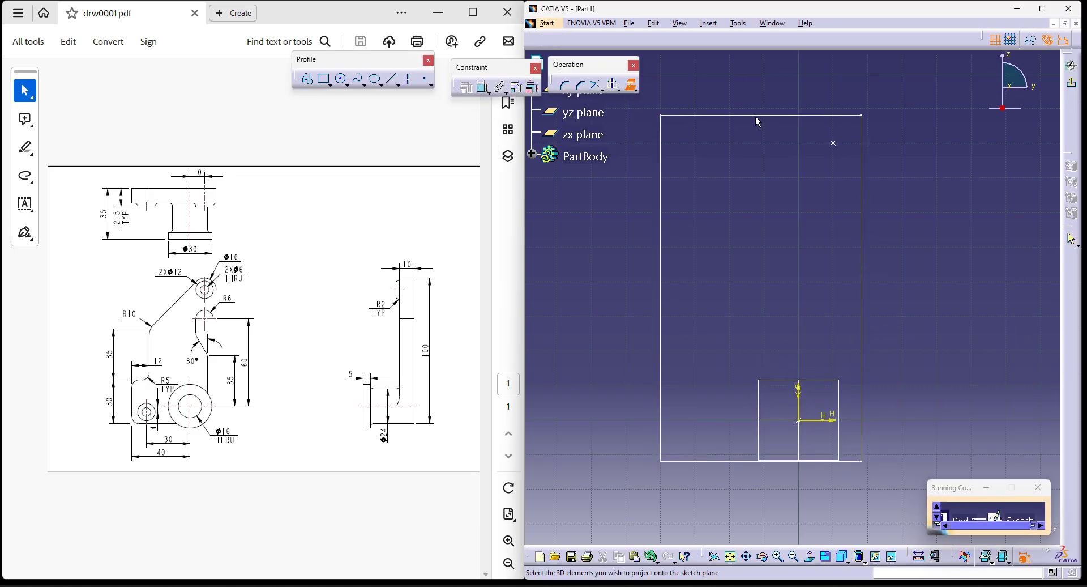
pyautogui.click(861, 340)
pyautogui.click(855, 461)
pyautogui.click(660, 365)
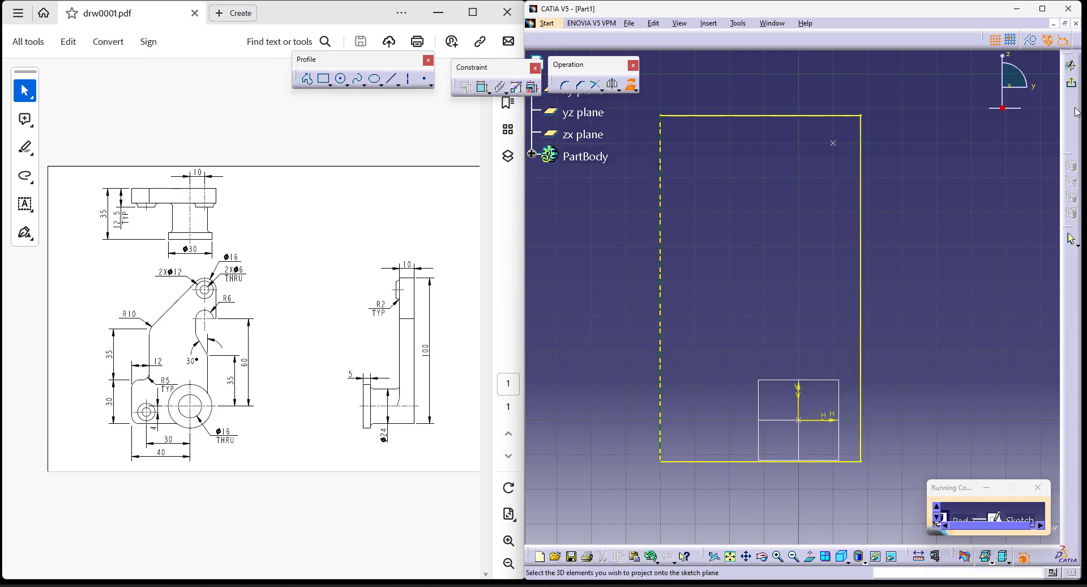
pyautogui.click(1071, 65)
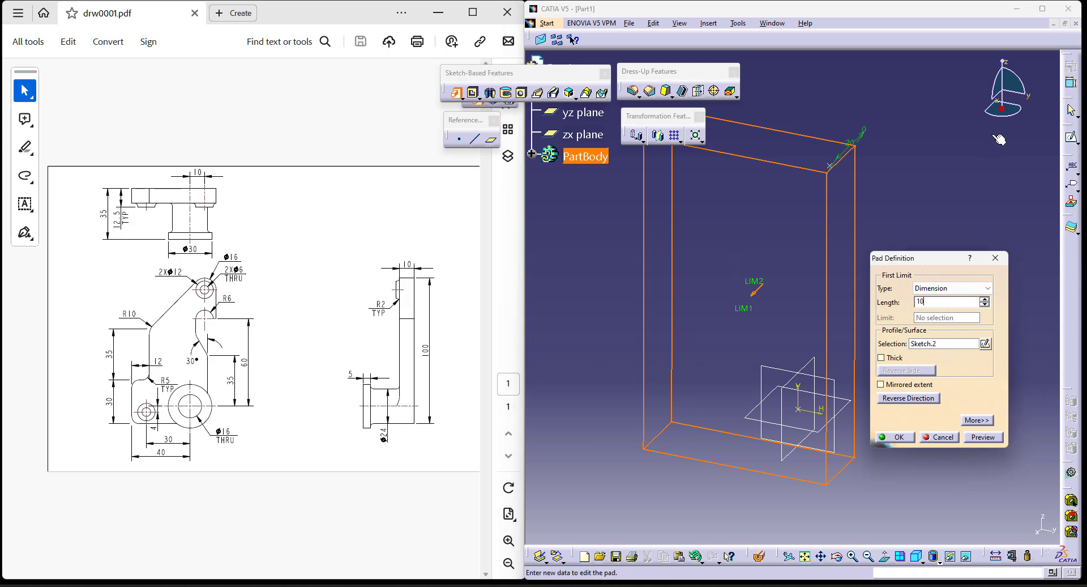
pyautogui.press('Return')
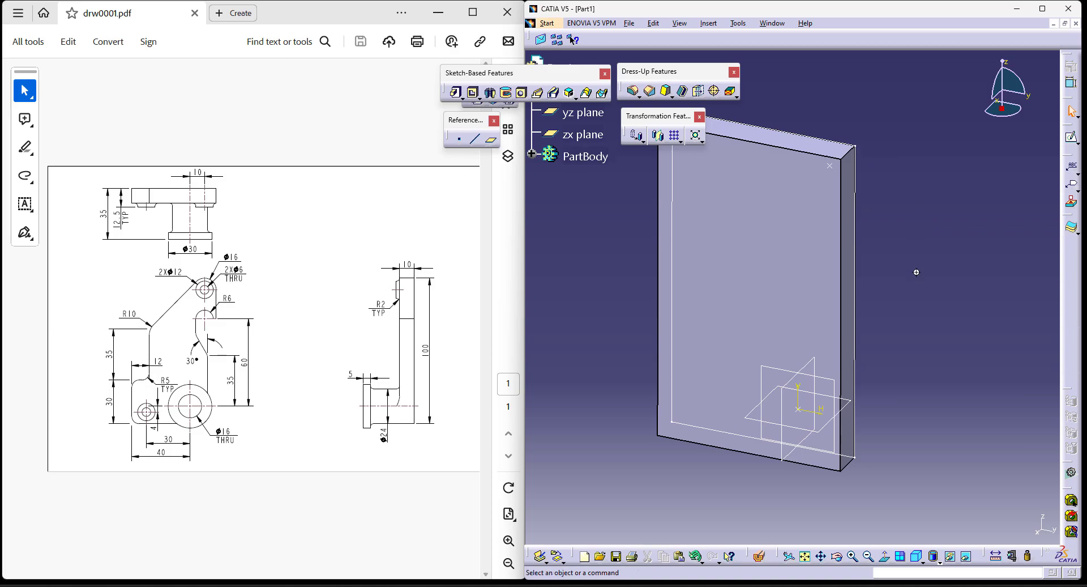
# Start a pocket with a new sketch on the plate's front face and project its left edge, top edge and the upper point.
pyautogui.moveTo(912, 270); pyautogui.dragTo(923, 269, button='middle')
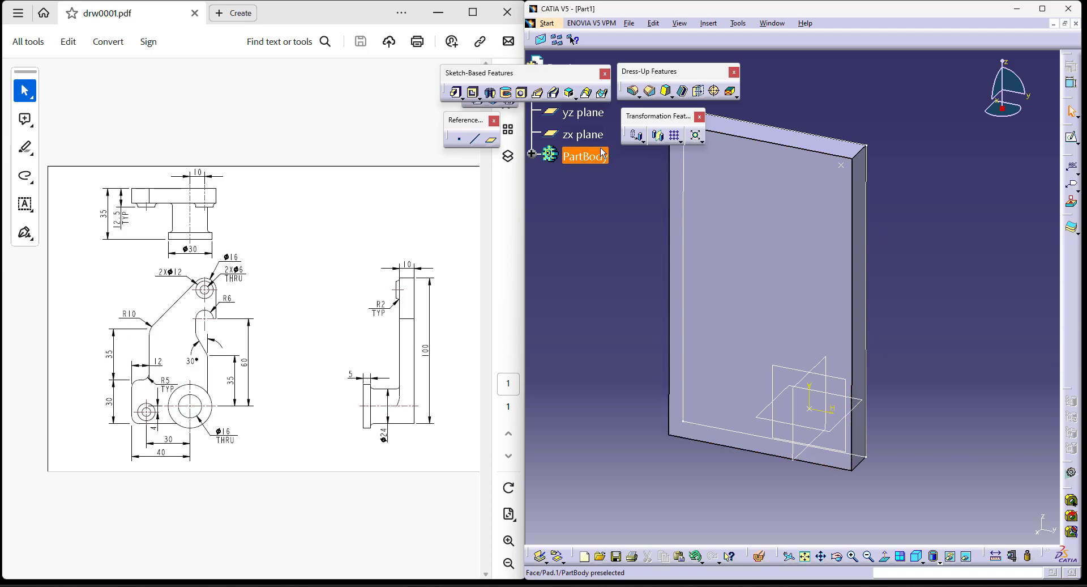
pyautogui.click(473, 92)
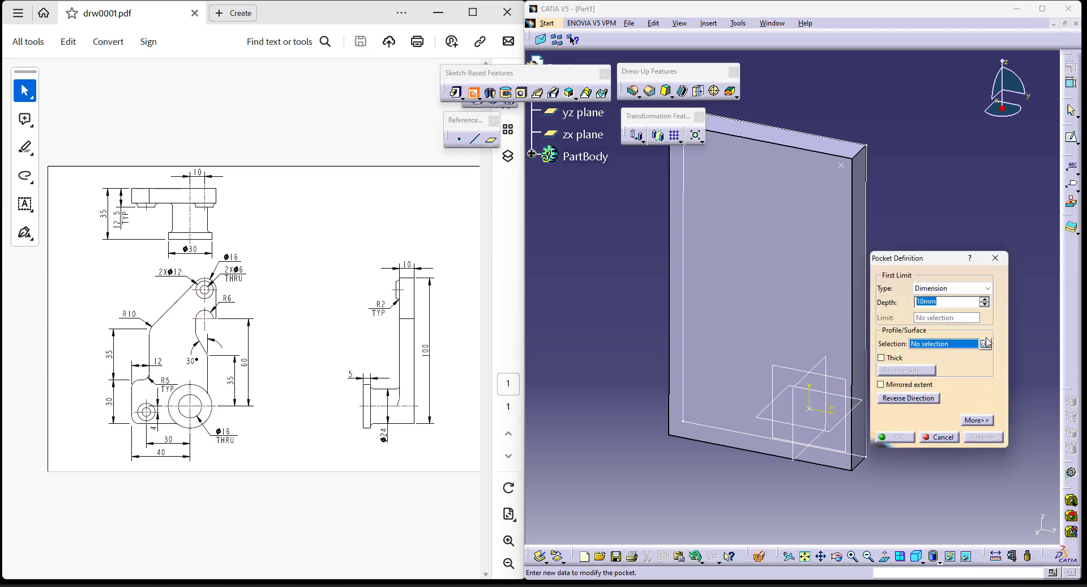
pyautogui.click(724, 282)
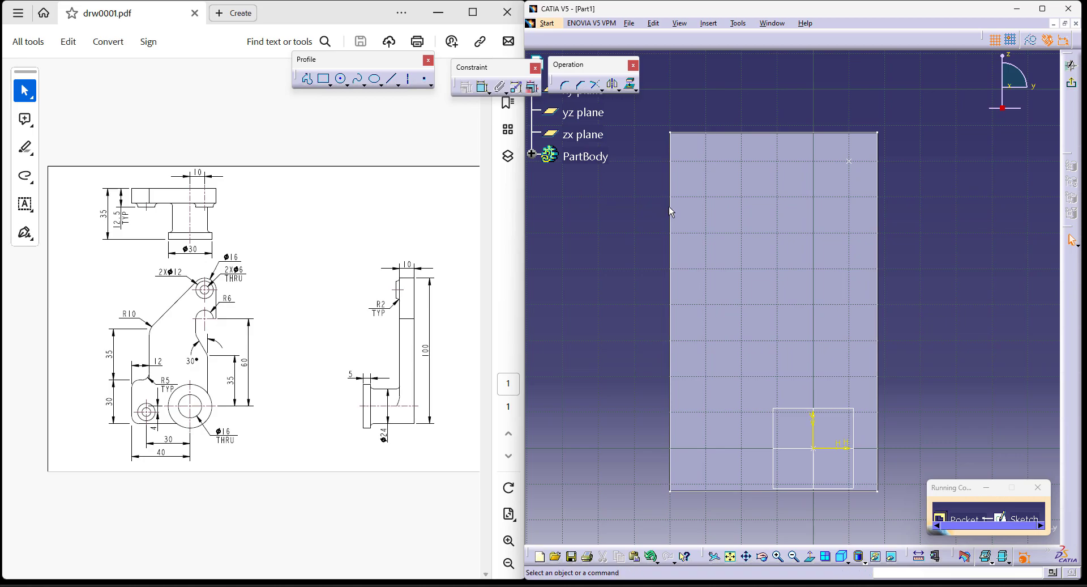
pyautogui.click(670, 208)
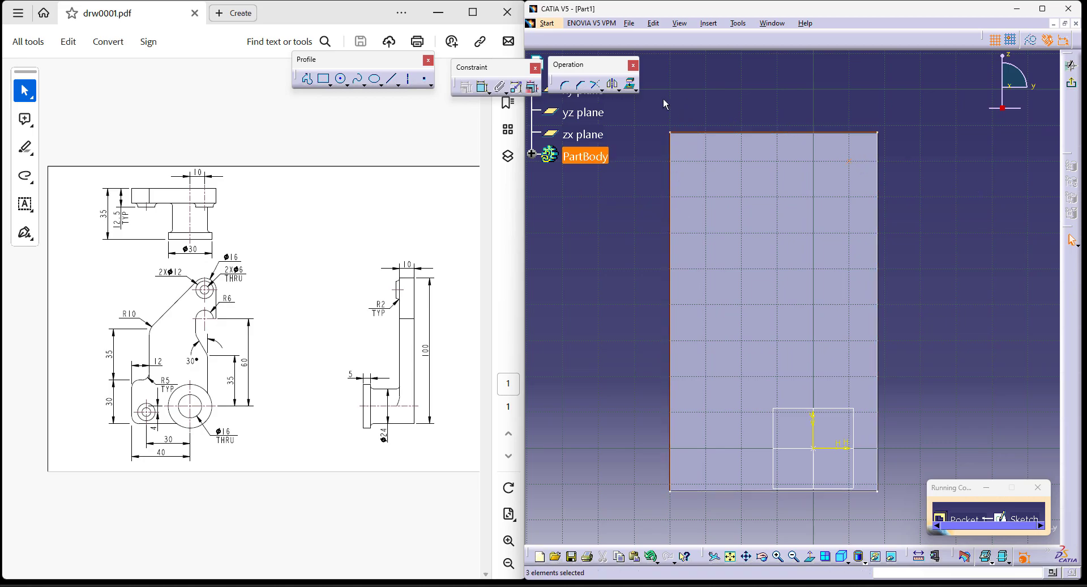
pyautogui.click(630, 85)
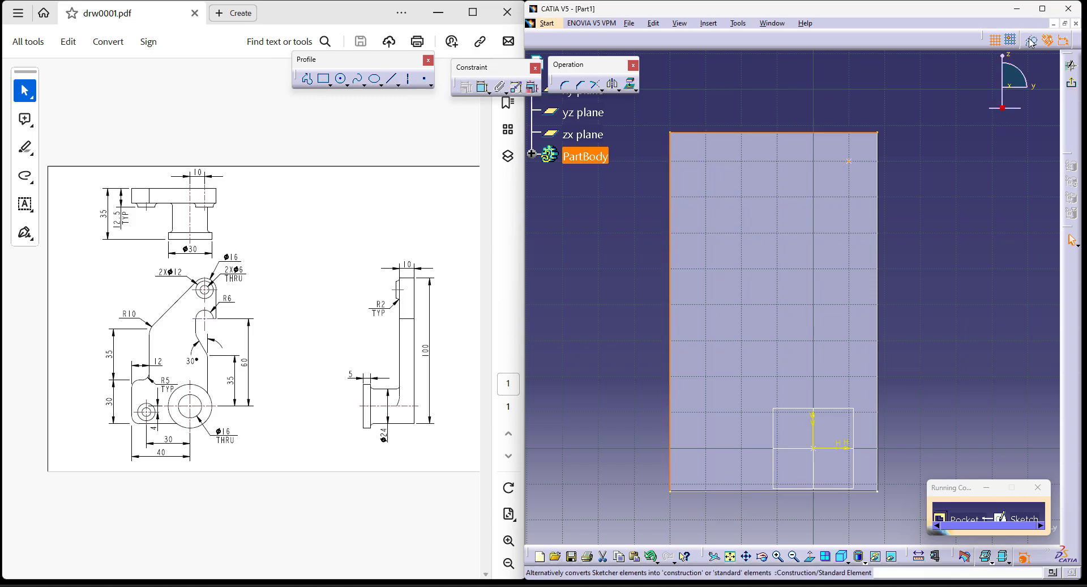
# Sketch a profile from the left edge about 38 mm above the bottom: horizontal, vertical and sloped lines, ending in a tangent arc at the top edge.
pyautogui.click(307, 78)
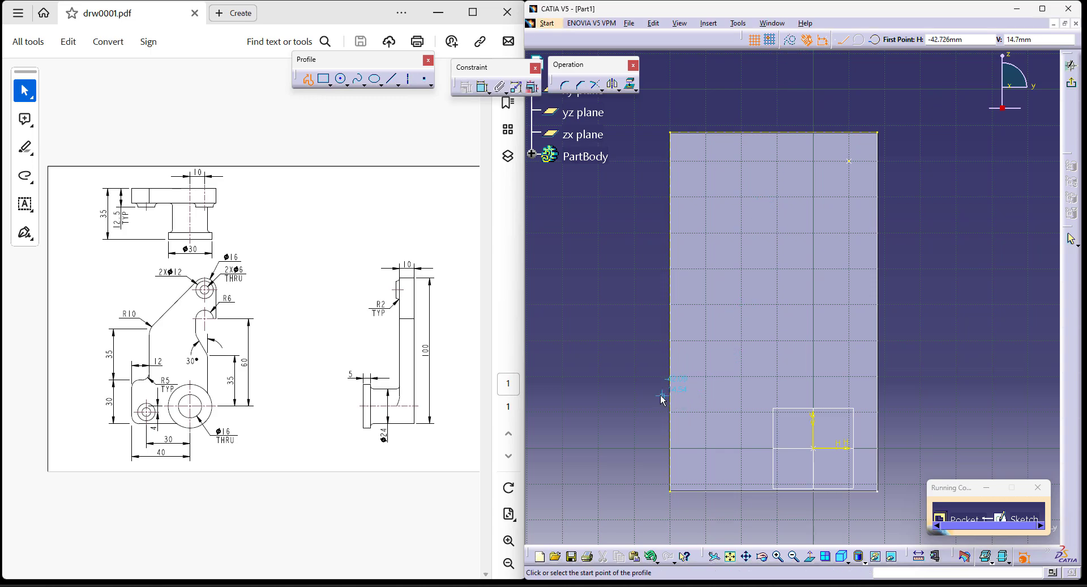
pyautogui.click(672, 354)
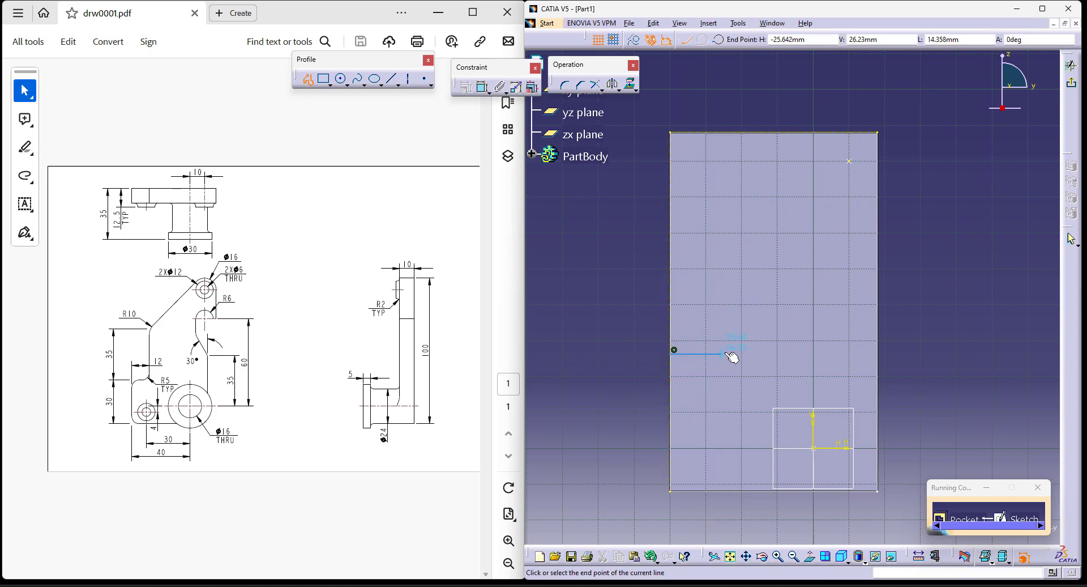
pyautogui.click(715, 353)
pyautogui.click(715, 223)
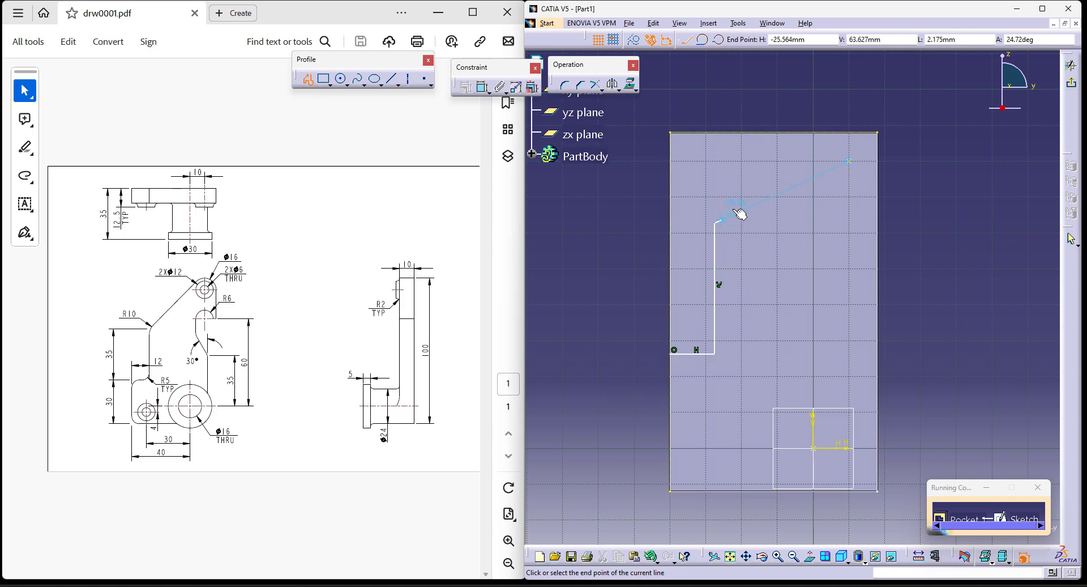
pyautogui.click(807, 155)
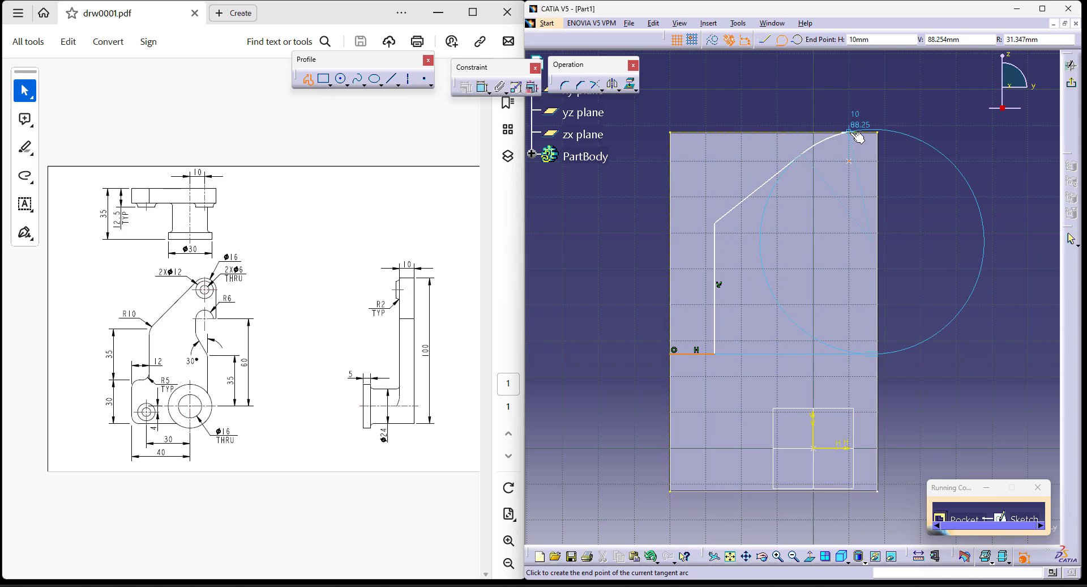
pyautogui.click(867, 135)
pyautogui.press('Escape')
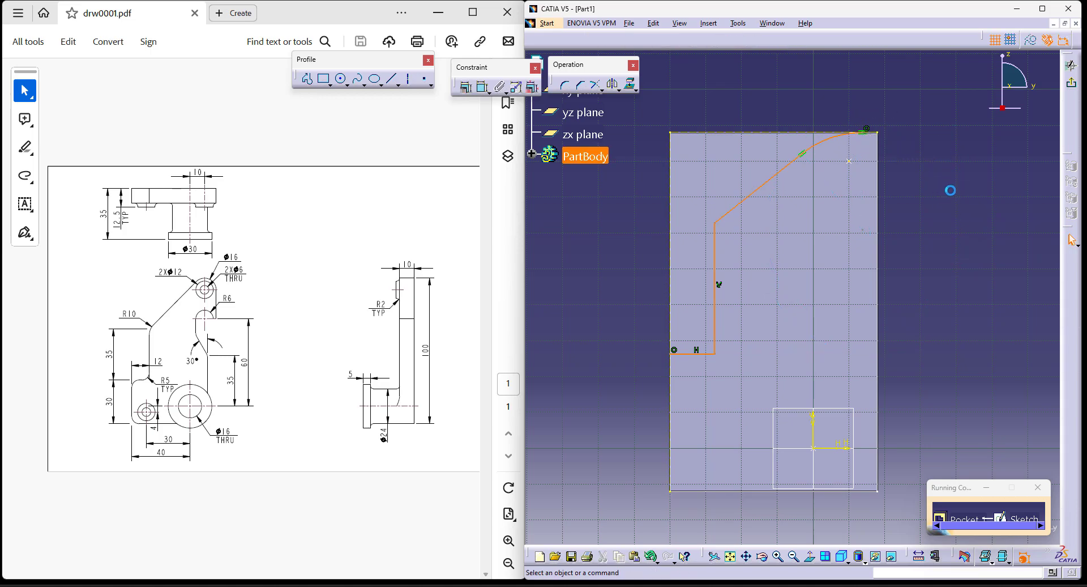
# Make the profile's end arc concentric with the projected upper point.
pyautogui.click(951, 190)
pyautogui.moveTo(920, 161); pyautogui.dragTo(907, 245, button='middle')
pyautogui.click(482, 87)
pyautogui.click(826, 219)
pyautogui.click(836, 245)
pyautogui.rightClick(880, 167)
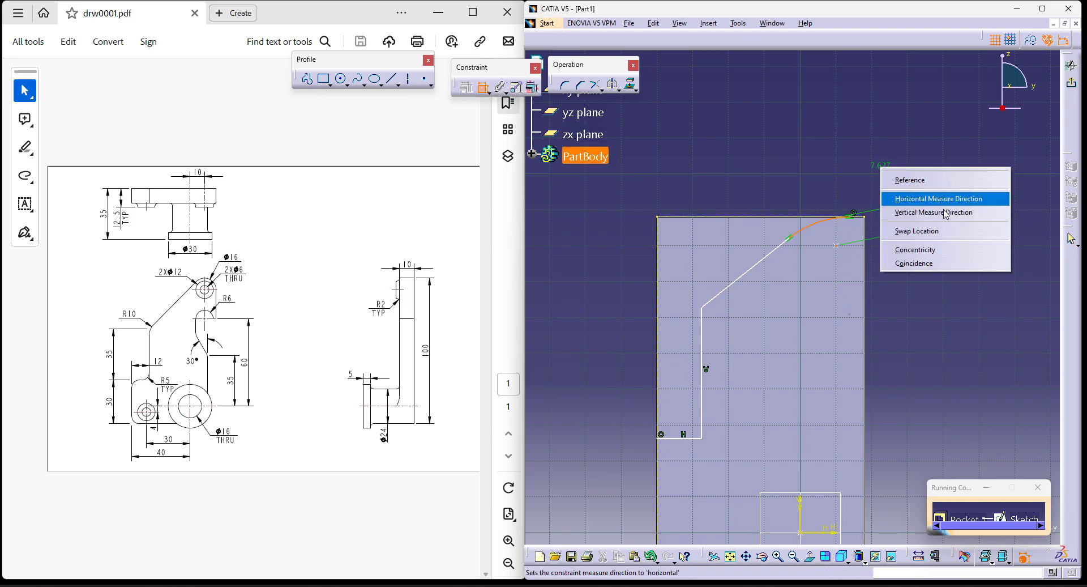
pyautogui.click(941, 250)
# Dimension the profile's horizontal line at 30 mm above the plate's bottom edge.
pyautogui.moveTo(833, 232); pyautogui.dragTo(825, 173, button='middle')
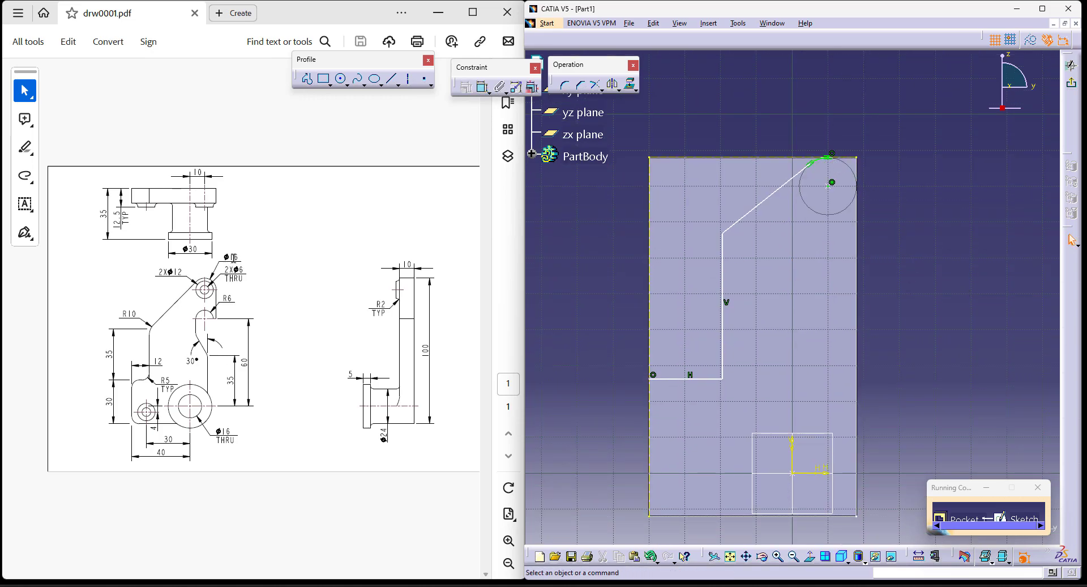
pyautogui.moveTo(613, 310); pyautogui.dragTo(646, 248, button='middle')
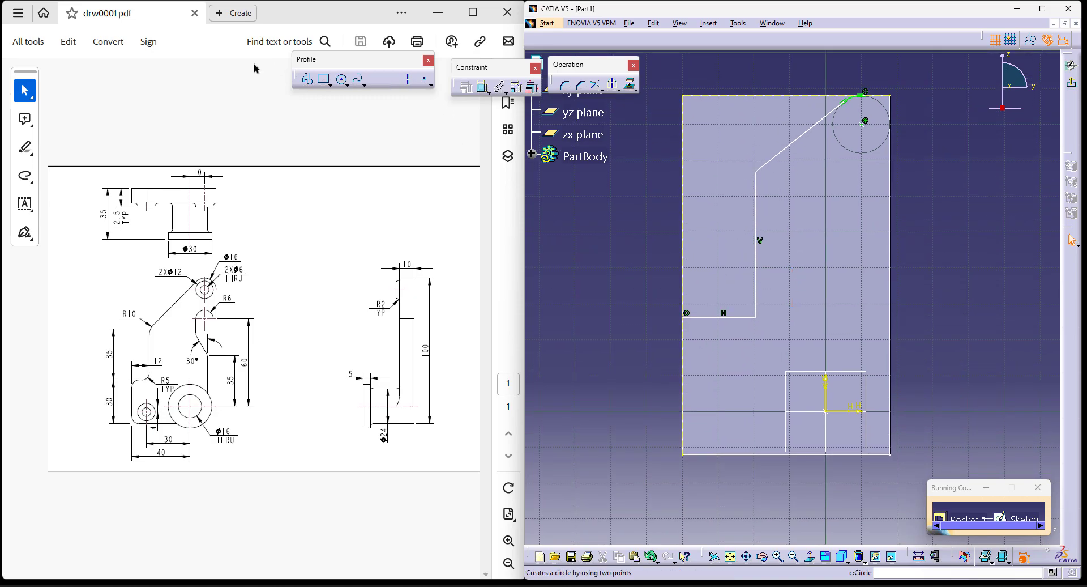
pyautogui.click(483, 87)
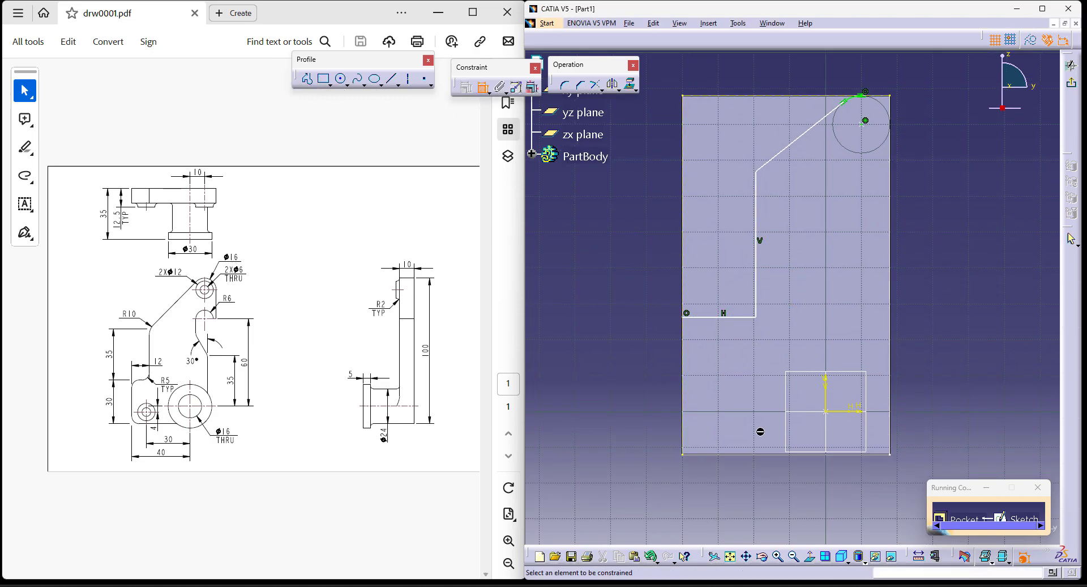
pyautogui.click(712, 316)
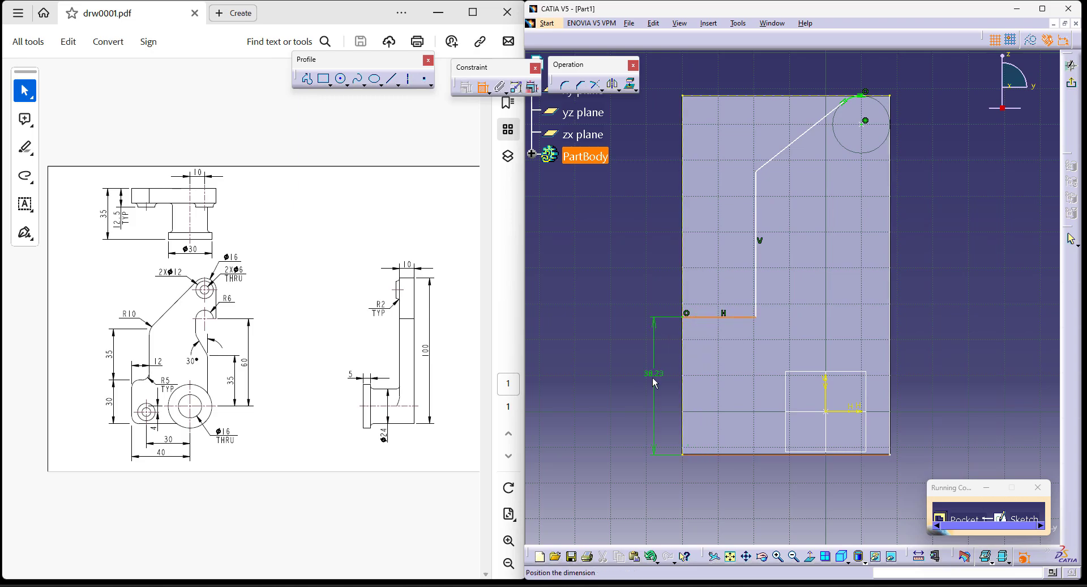
pyautogui.click(650, 374)
pyautogui.doubleClick(655, 376)
pyautogui.write('30')
pyautogui.press('Return')
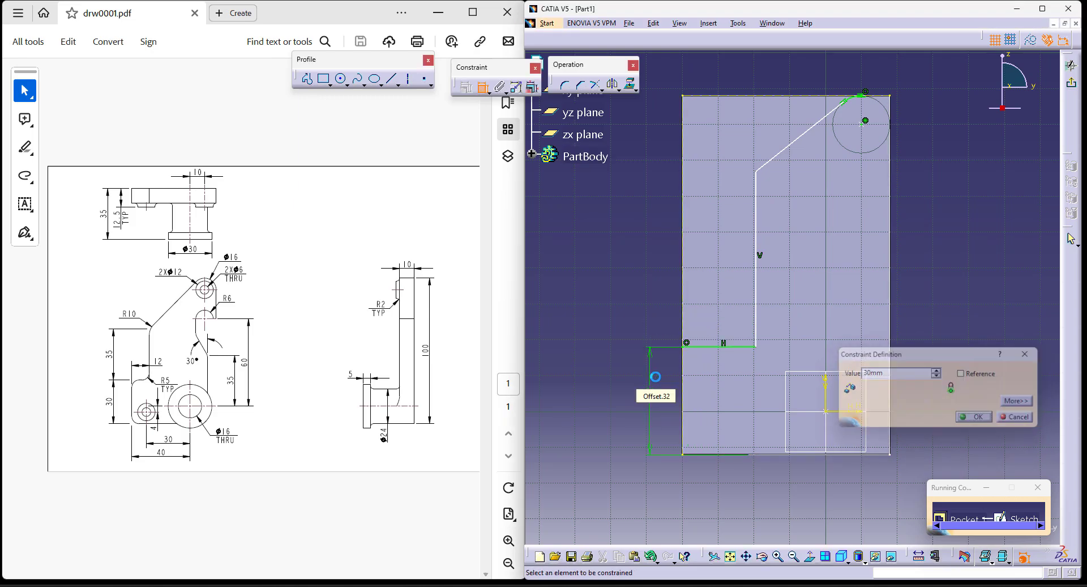
# Dimension the profile's vertical line with a length of 35 mm.
pyautogui.click(757, 272)
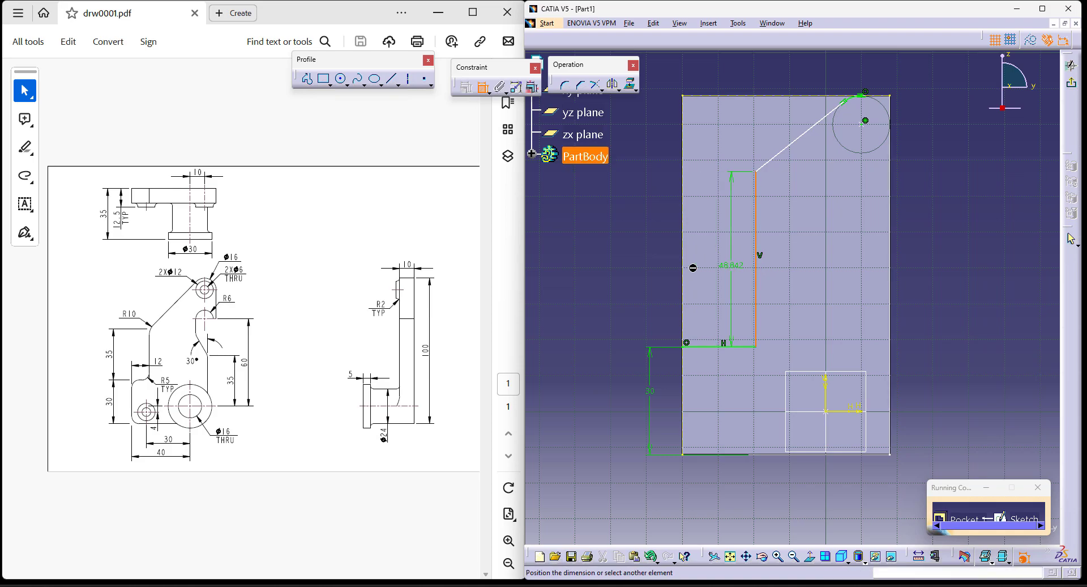
pyautogui.click(649, 265)
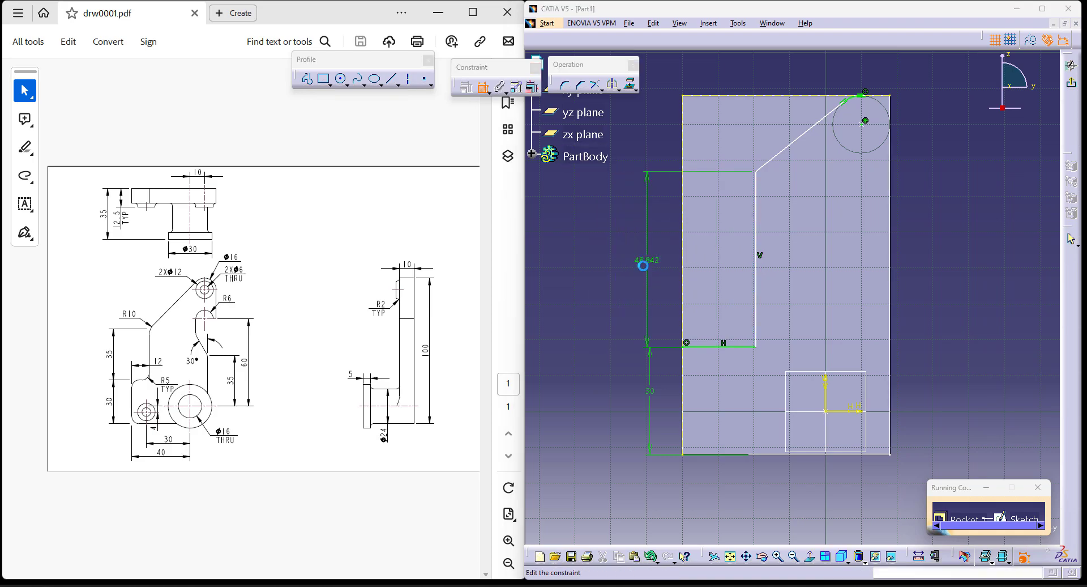
pyautogui.doubleClick(647, 262)
pyautogui.press('Return')
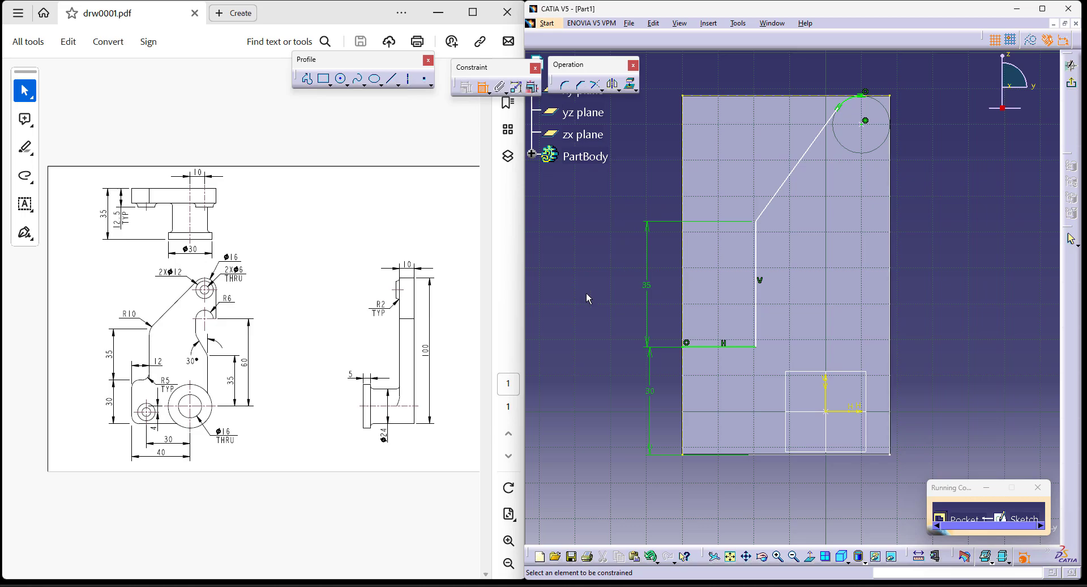
# Dimension the profile's vertical line at 12 mm from the plate's left edge.
pyautogui.press('Escape')
pyautogui.moveTo(896, 298); pyautogui.dragTo(888, 351, button='middle')
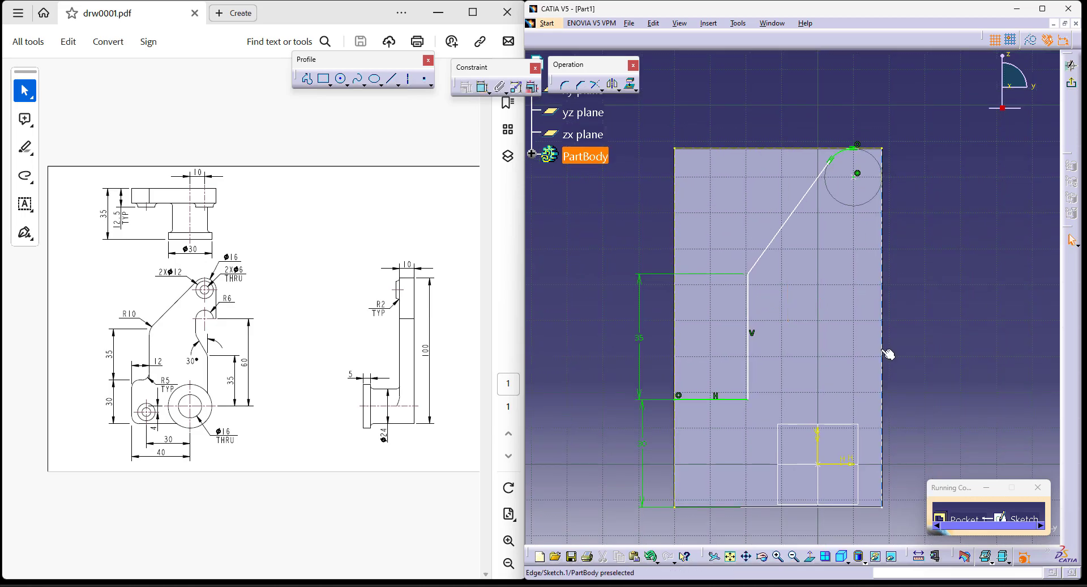
pyautogui.moveTo(915, 386); pyautogui.dragTo(916, 348, button='middle')
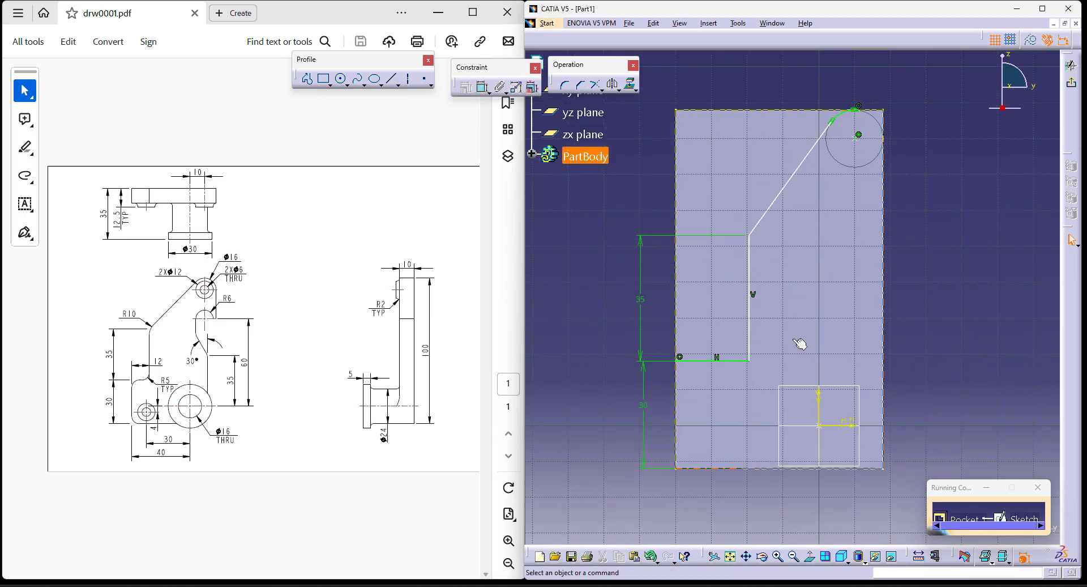
pyautogui.click(484, 87)
pyautogui.click(676, 342)
pyautogui.click(749, 323)
pyautogui.click(654, 311)
pyautogui.doubleClick(653, 308)
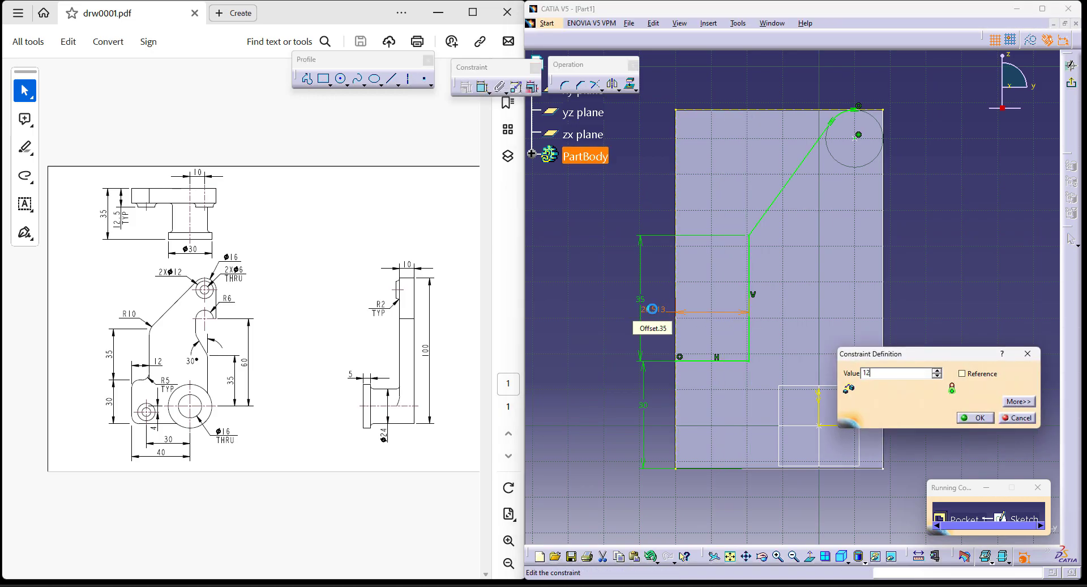
pyautogui.write('12')
pyautogui.press('Return')
# Close the profile with lines along the plate's top and left edges, from the arc's end to the horizontal line's start.
pyautogui.click(307, 78)
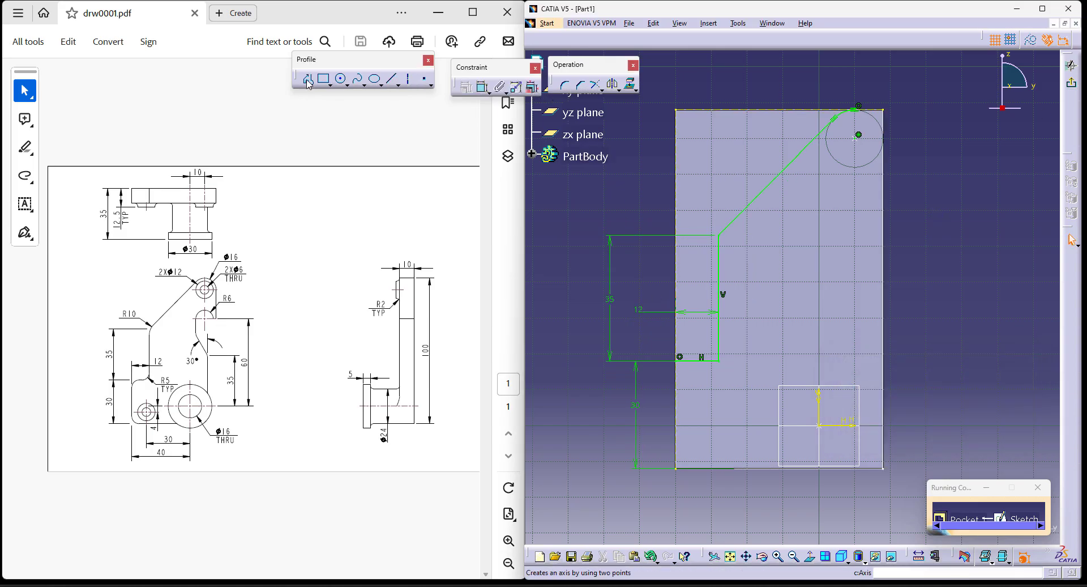
pyautogui.click(860, 109)
pyautogui.click(676, 110)
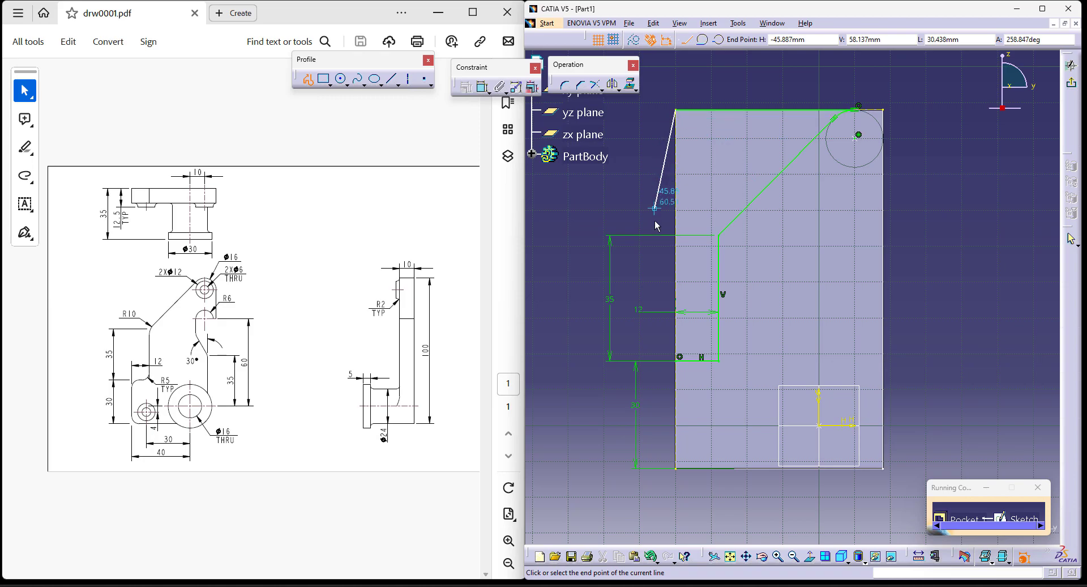
pyautogui.click(676, 359)
pyautogui.press('Escape')
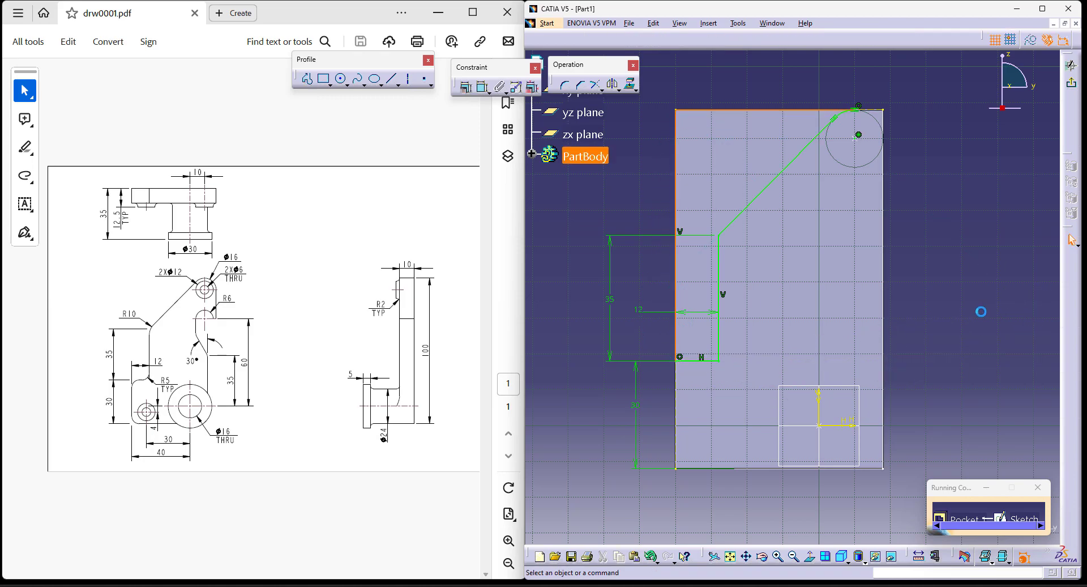
# Finish the sketch and cut the stepped profile out of the plate with an Up to next pocket.
pyautogui.moveTo(797, 494); pyautogui.dragTo(767, 385, button='middle')
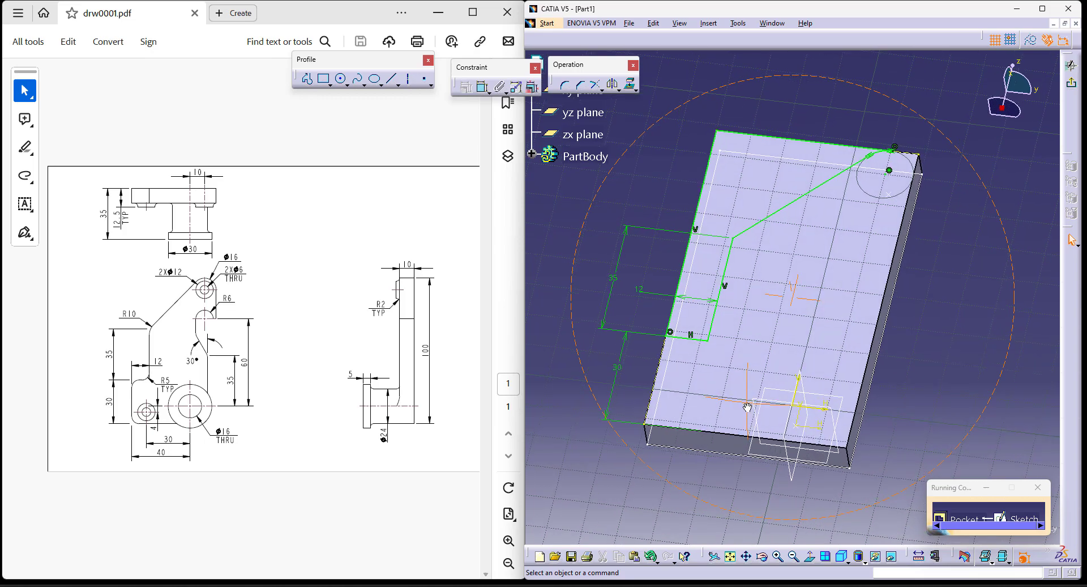
pyautogui.click(1072, 85)
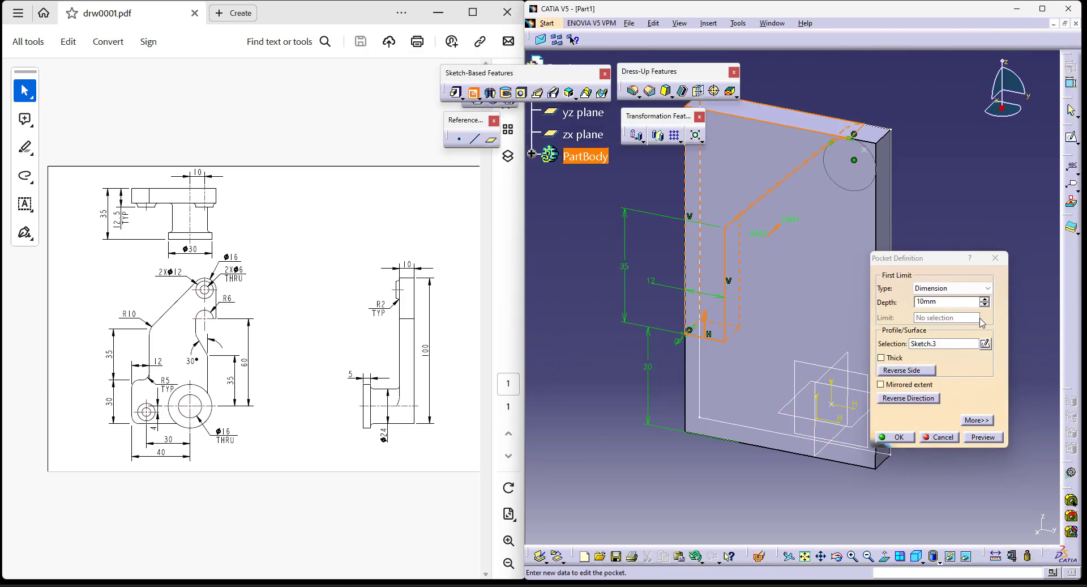
pyautogui.click(961, 294)
pyautogui.click(939, 306)
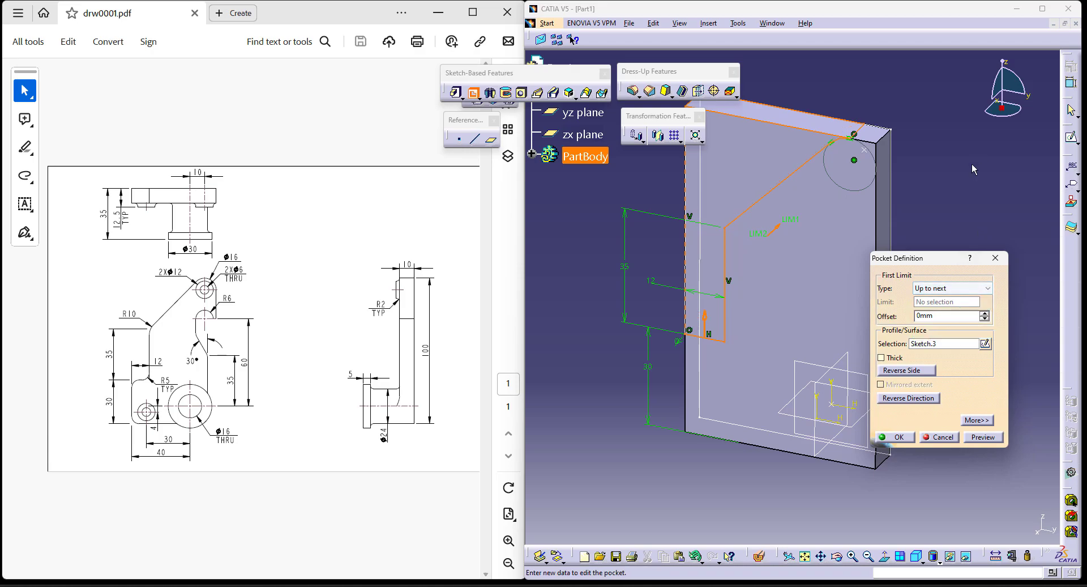
pyautogui.click(898, 437)
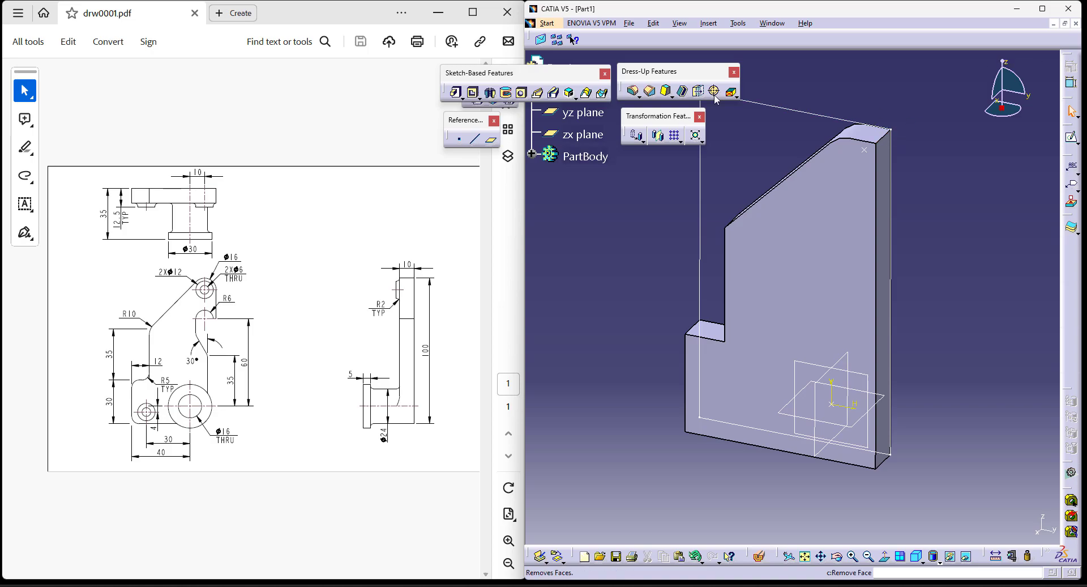
# Round the plate's upper right corner edge with an Edge Fillet.
pyautogui.click(635, 92)
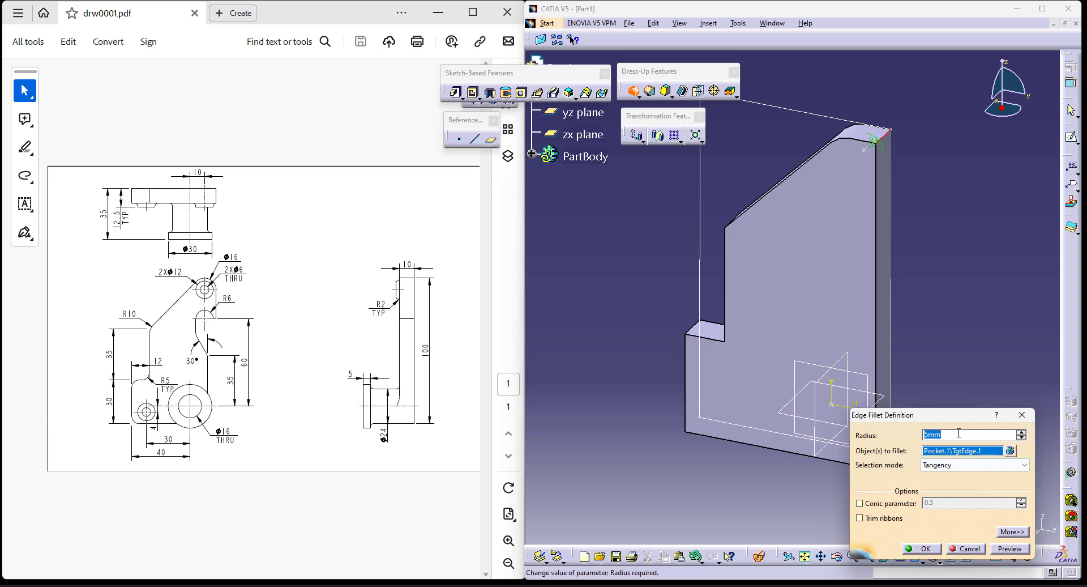
pyautogui.press('Return')
pyautogui.click(958, 432)
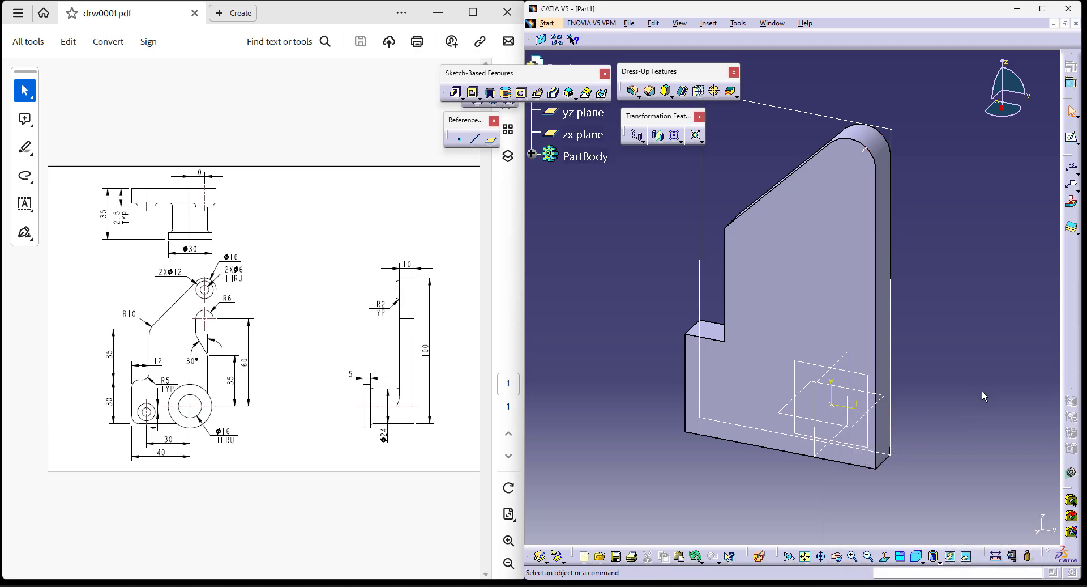
# Start a new pocket with a sketch on the plate's front face.
pyautogui.click(475, 92)
pyautogui.click(988, 342)
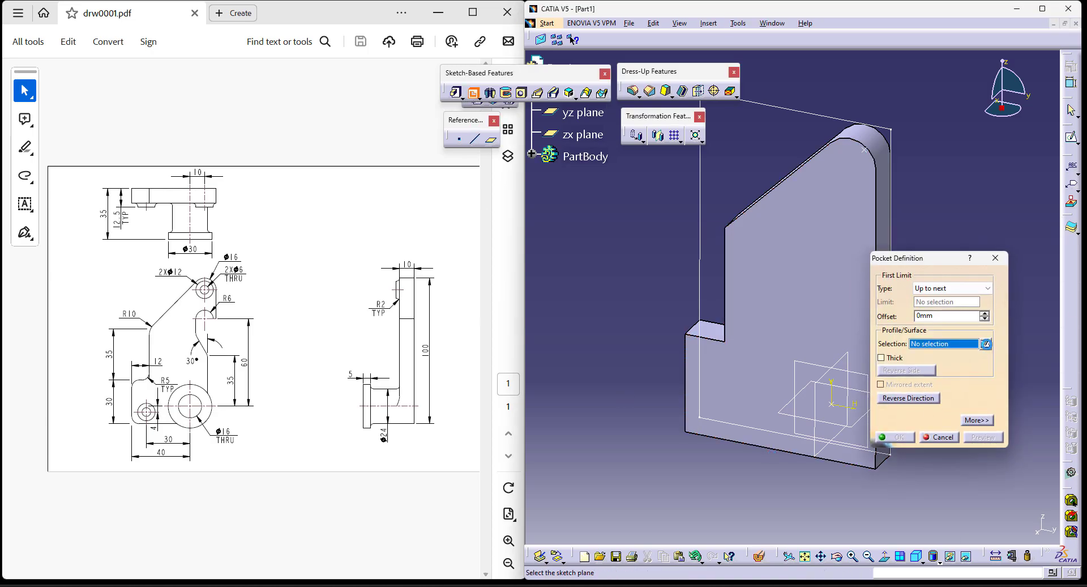
pyautogui.click(829, 237)
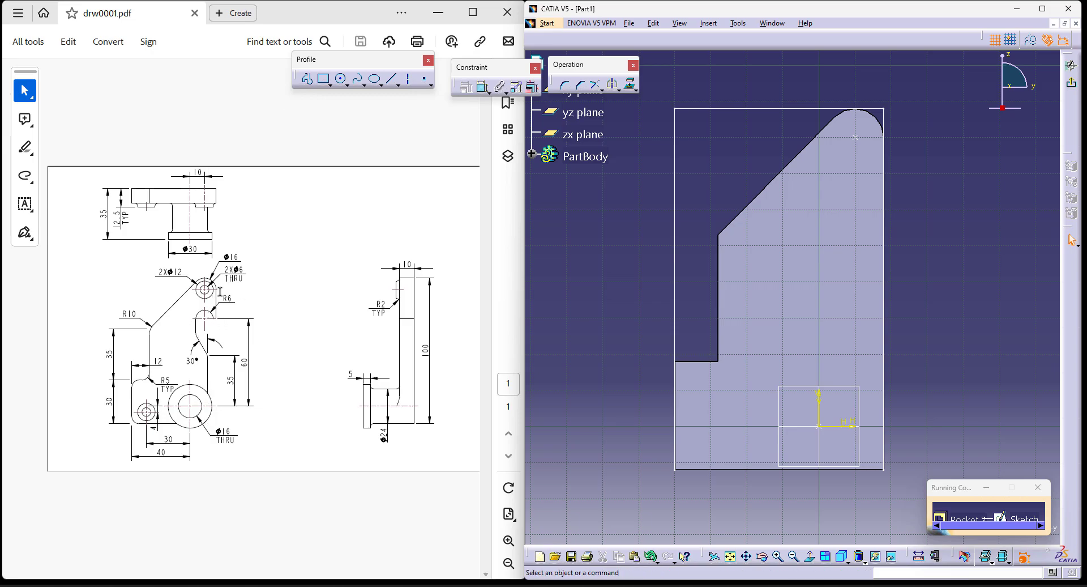
# Project the rounded top's centre point into the sketch as a construction element.
pyautogui.moveTo(965, 292); pyautogui.dragTo(915, 304, button='middle')
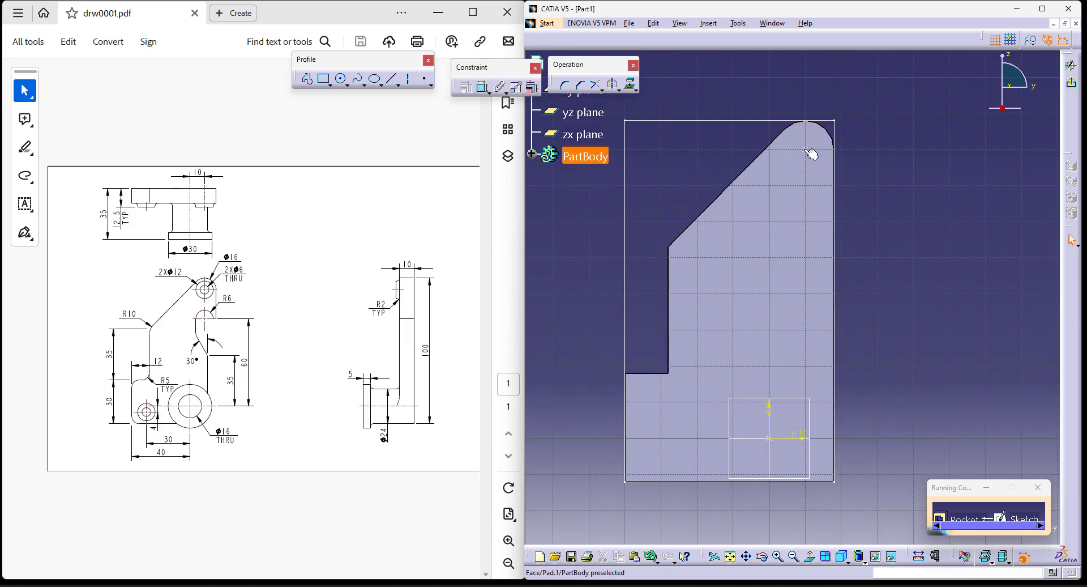
pyautogui.click(1031, 40)
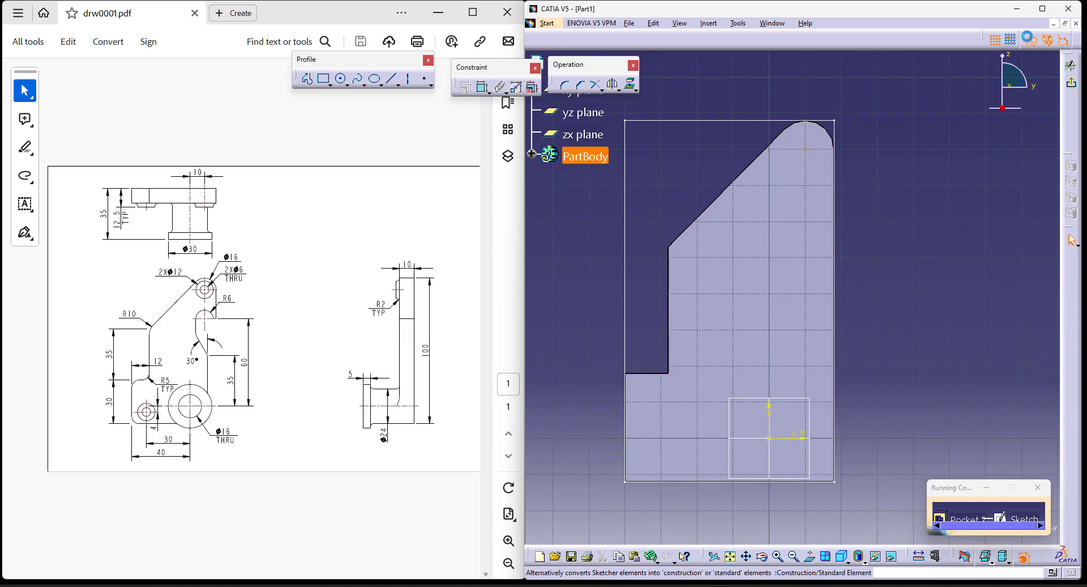
pyautogui.click(630, 84)
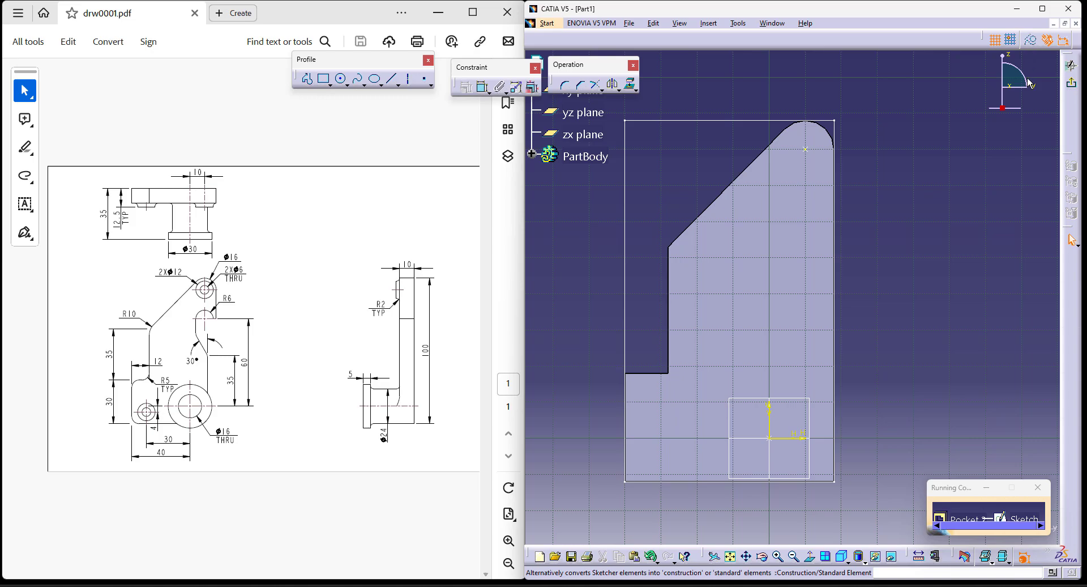
# Sketch a circle with a radius of about 4.7 mm directly below the projected centre point.
pyautogui.click(342, 79)
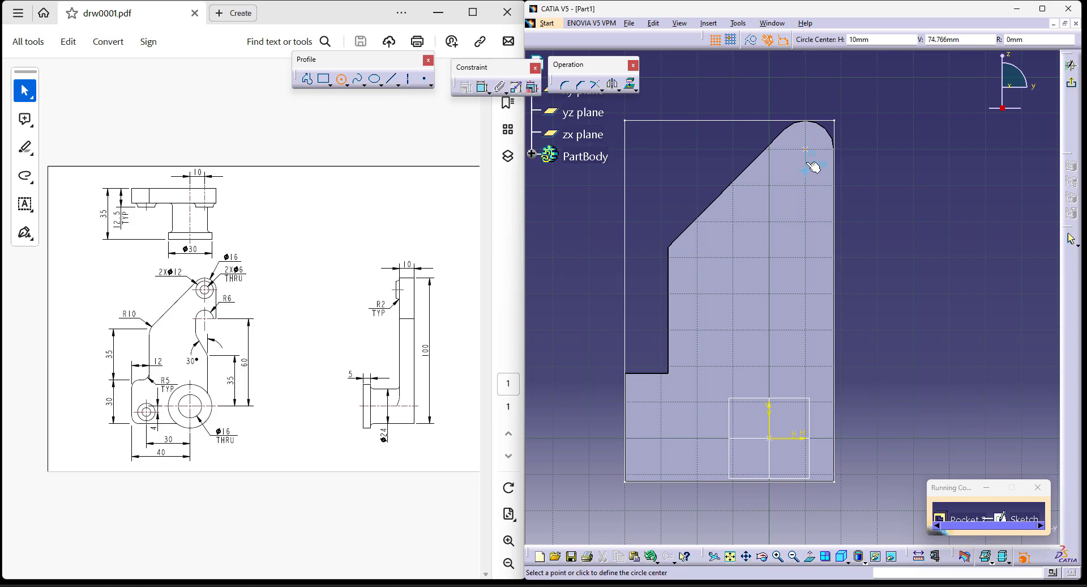
pyautogui.click(806, 197)
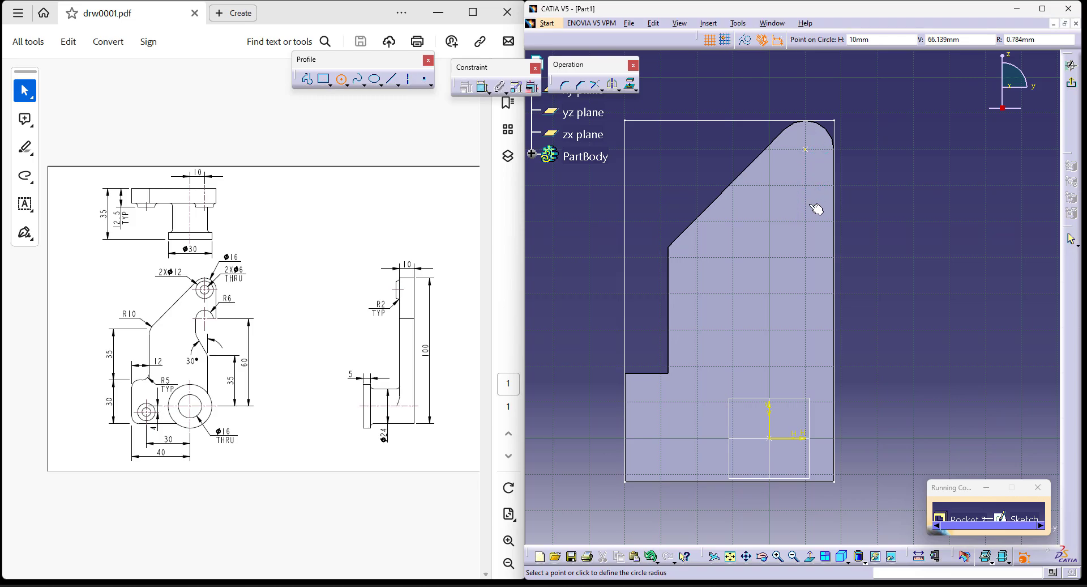
pyautogui.click(817, 209)
# Dimension the upper circle by radius and set it to 6 mm.
pyautogui.click(483, 87)
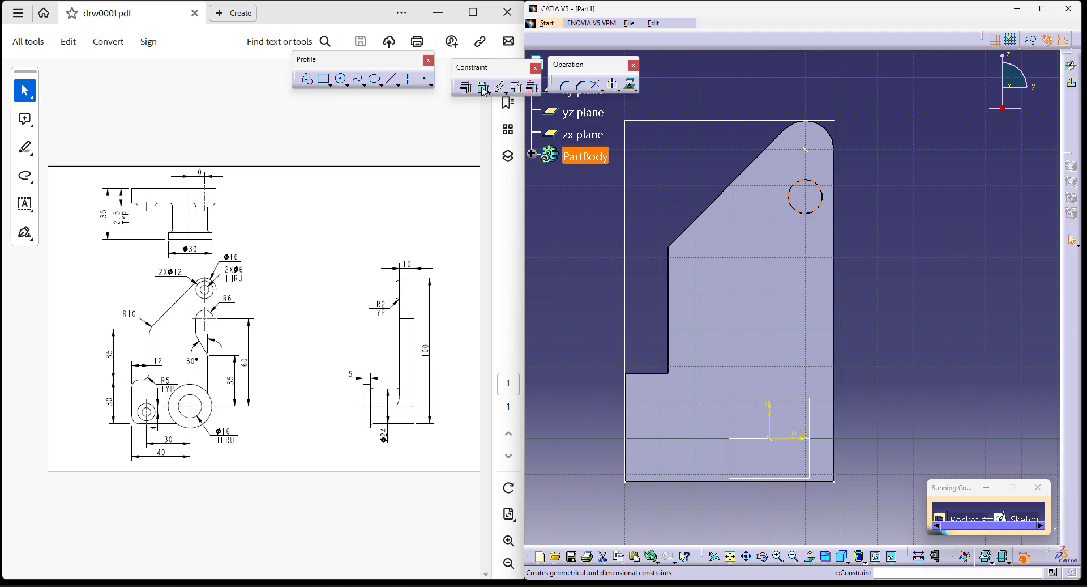
pyautogui.click(821, 196)
pyautogui.doubleClick(849, 163)
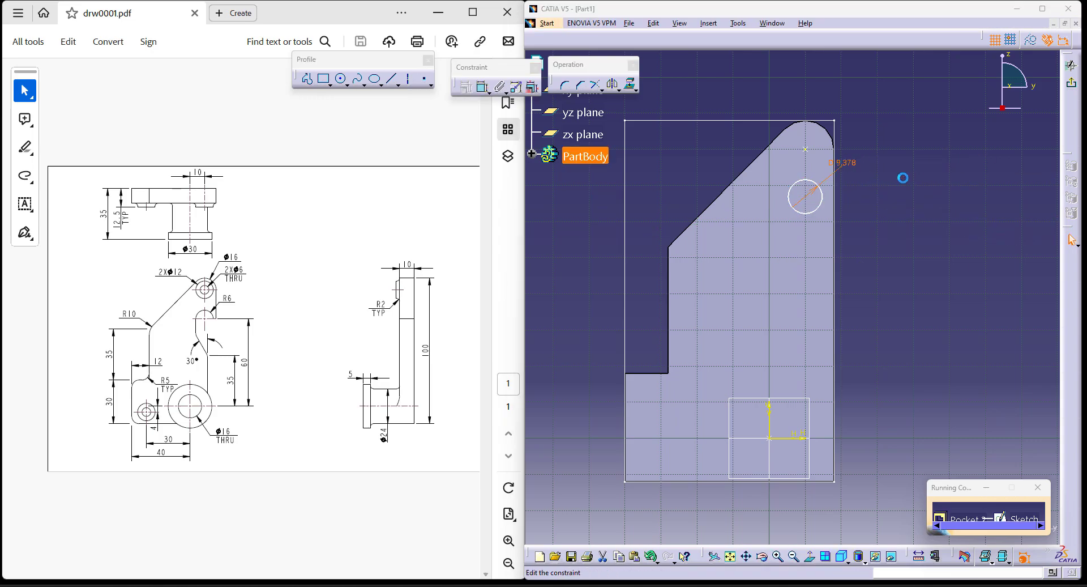
pyautogui.click(931, 402)
pyautogui.click(924, 419)
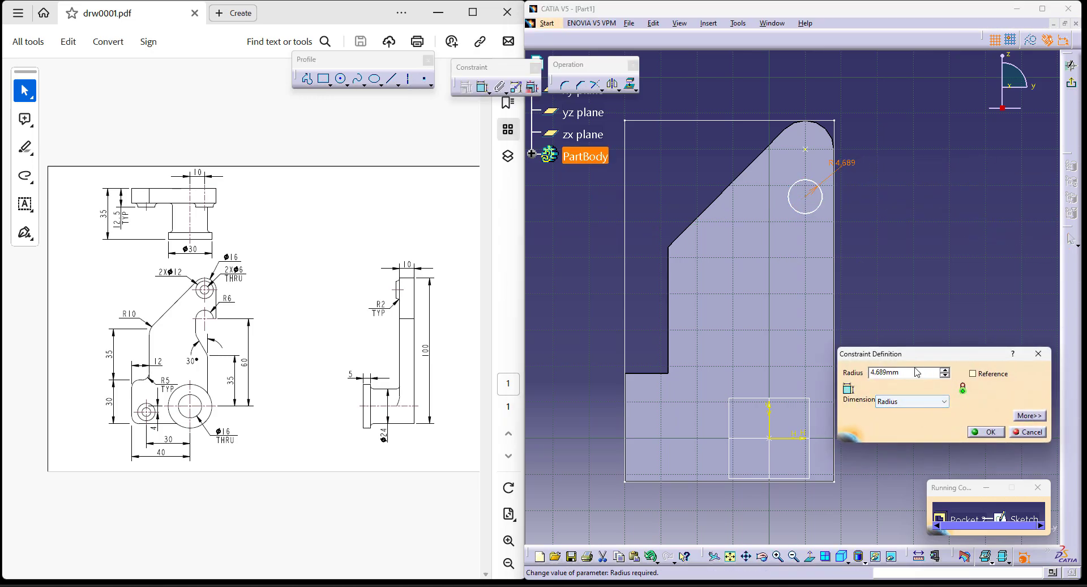
pyautogui.write('6')
pyautogui.press('Return')
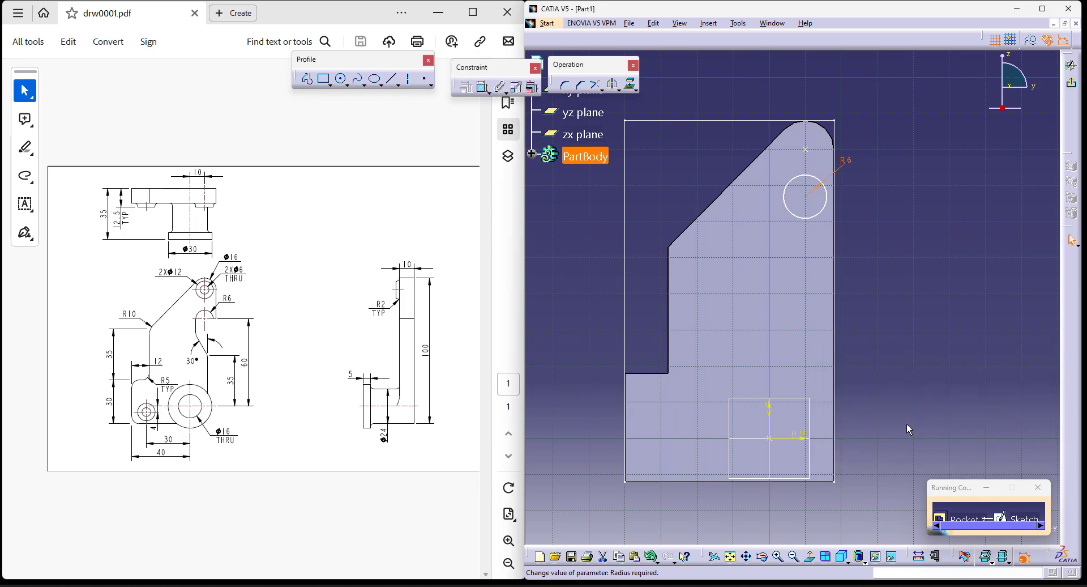
# Draw a vertical line downward from the left side of the 6 mm radius circle.
pyautogui.moveTo(919, 264); pyautogui.dragTo(911, 291, button='middle')
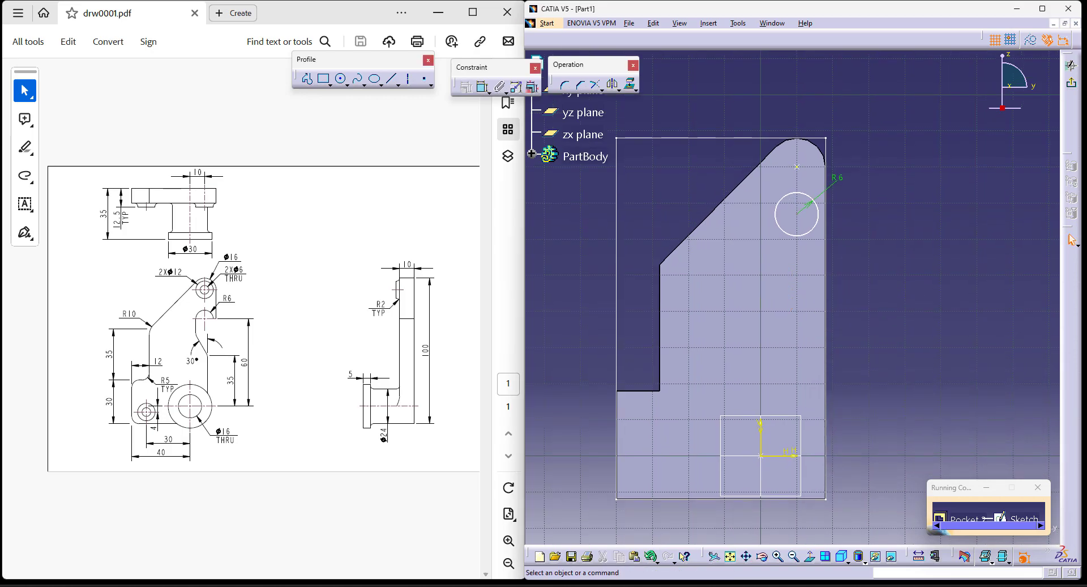
pyautogui.click(307, 80)
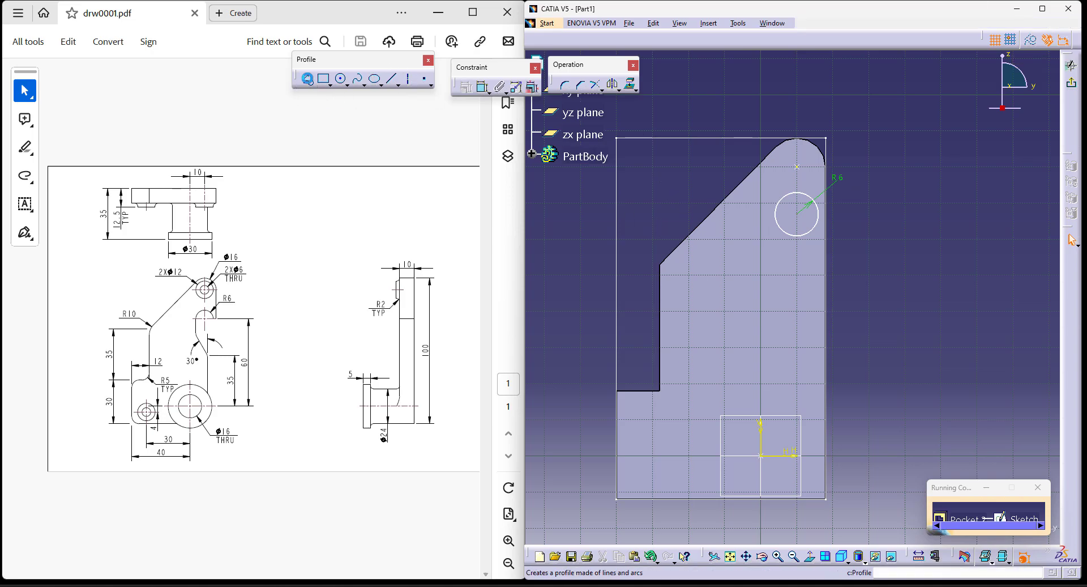
pyautogui.click(779, 209)
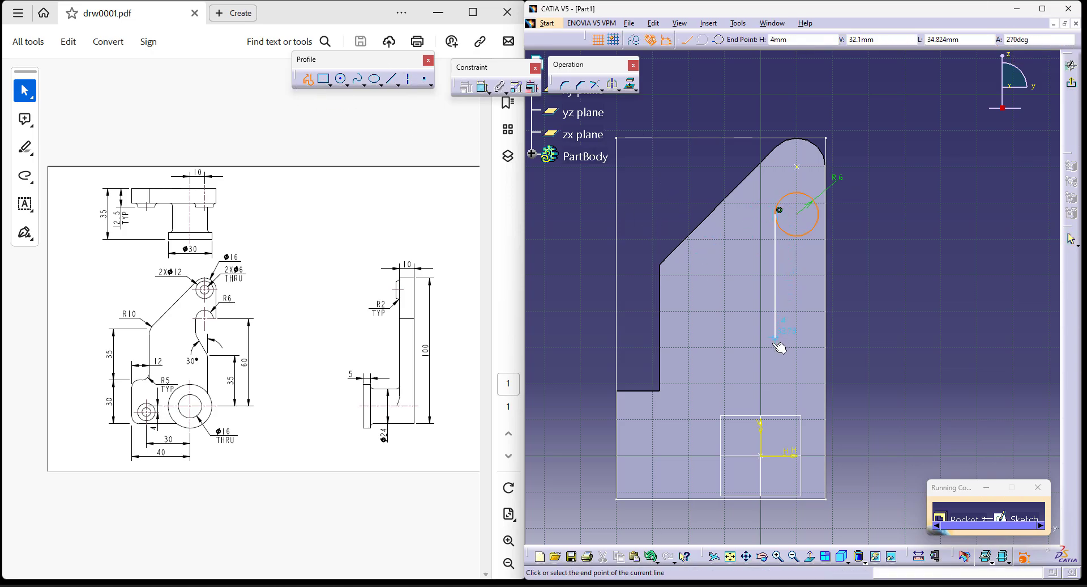
pyautogui.click(777, 304)
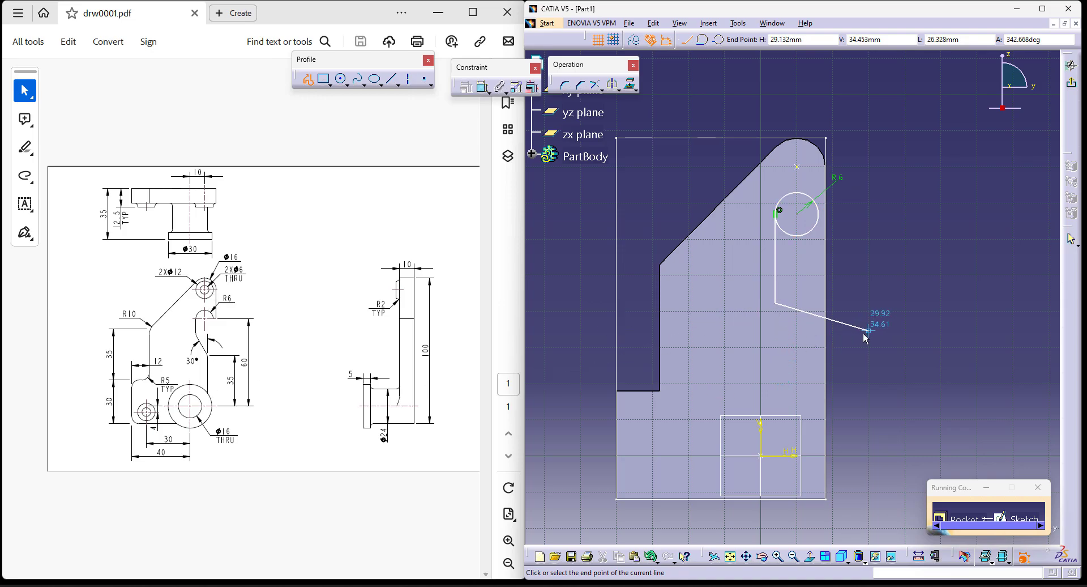
pyautogui.doubleClick(776, 304)
# Sketch a circle centred on the origin and make it tangent to the plate's bottom edge.
pyautogui.click(342, 79)
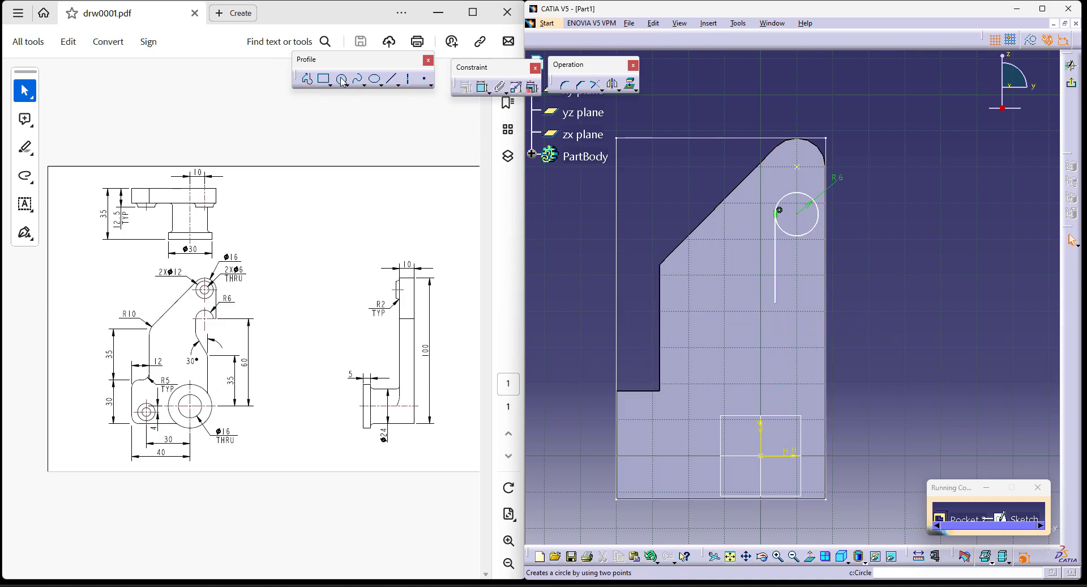
pyautogui.click(761, 455)
pyautogui.click(790, 486)
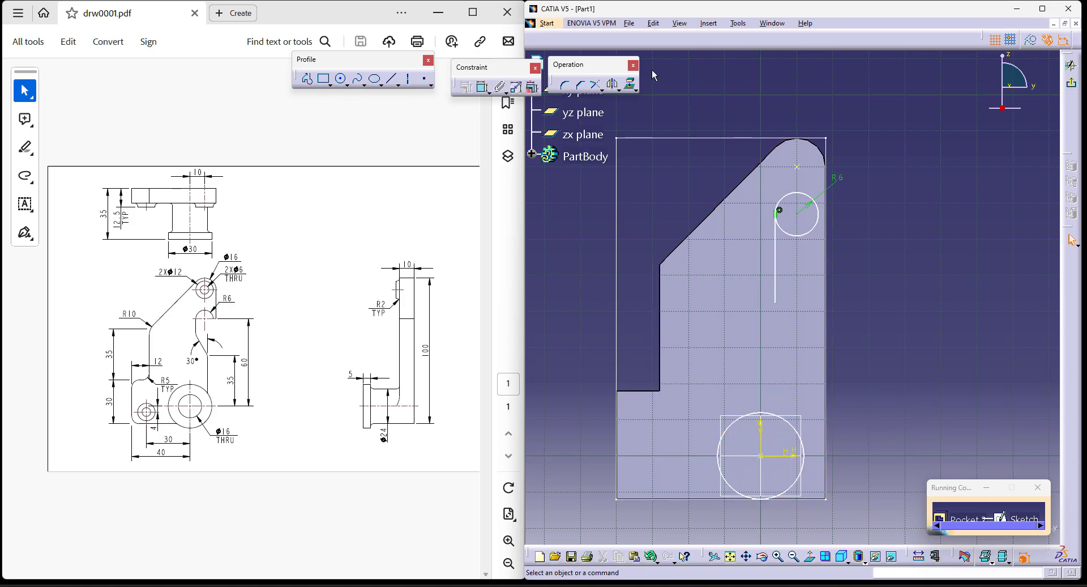
pyautogui.click(482, 86)
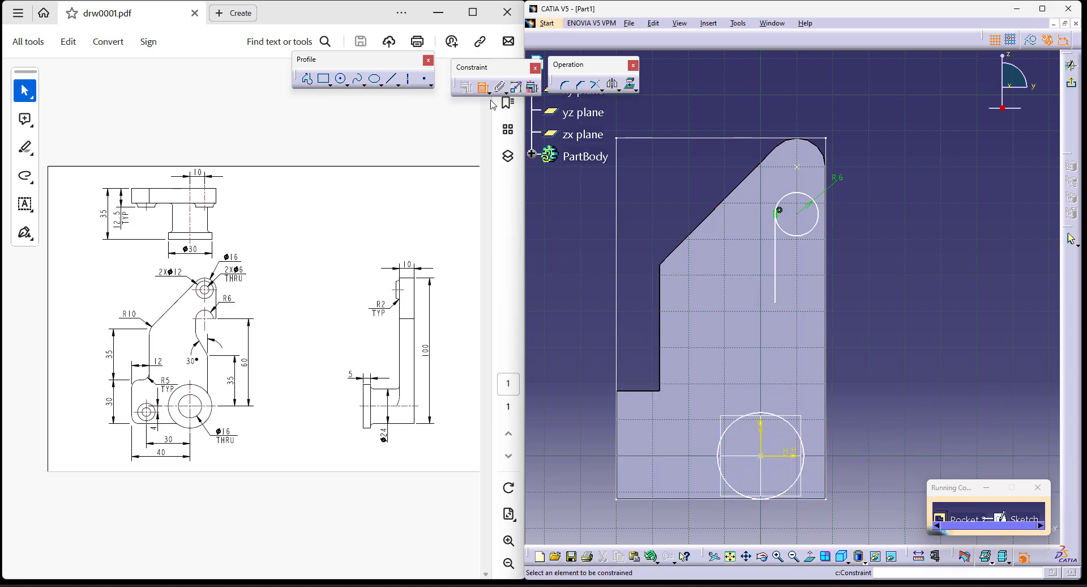
pyautogui.click(796, 485)
pyautogui.rightClick(865, 502)
pyautogui.click(883, 486)
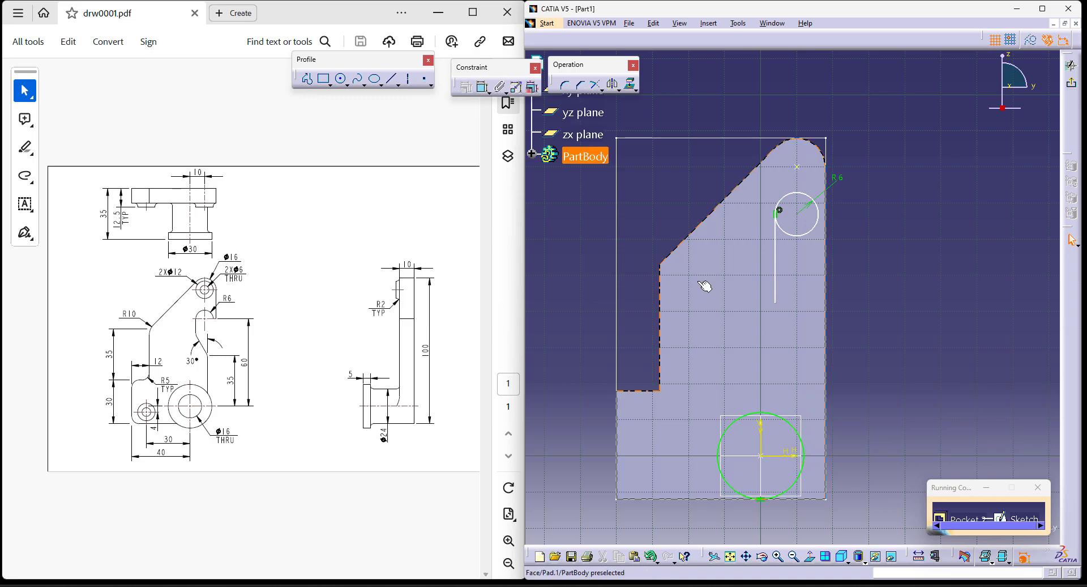
# Draw a vertical line up from the origin circle's right side and a sloped line joining it to the upper line's lower end.
pyautogui.click(308, 80)
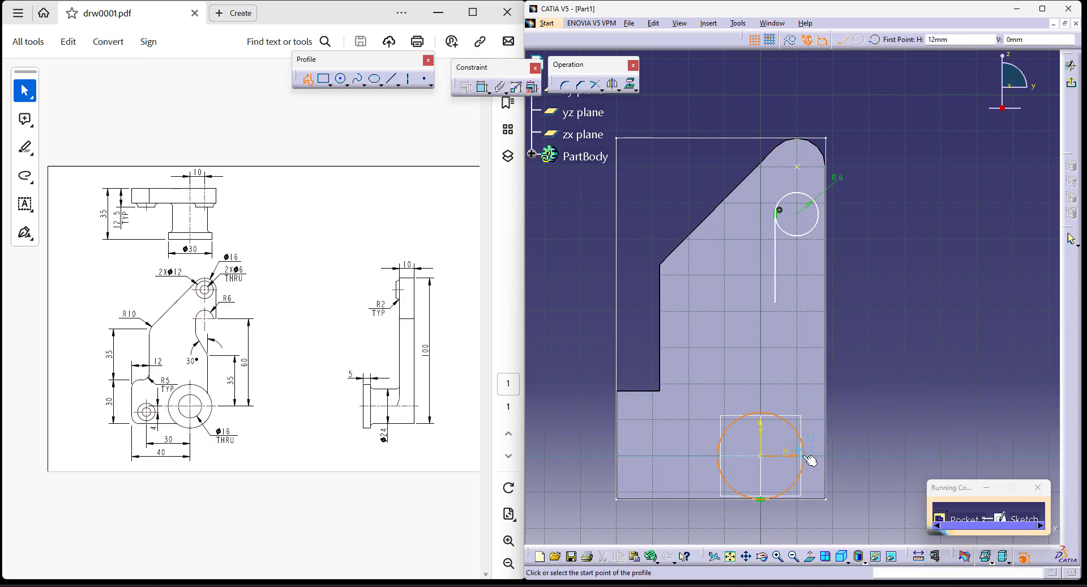
pyautogui.click(809, 459)
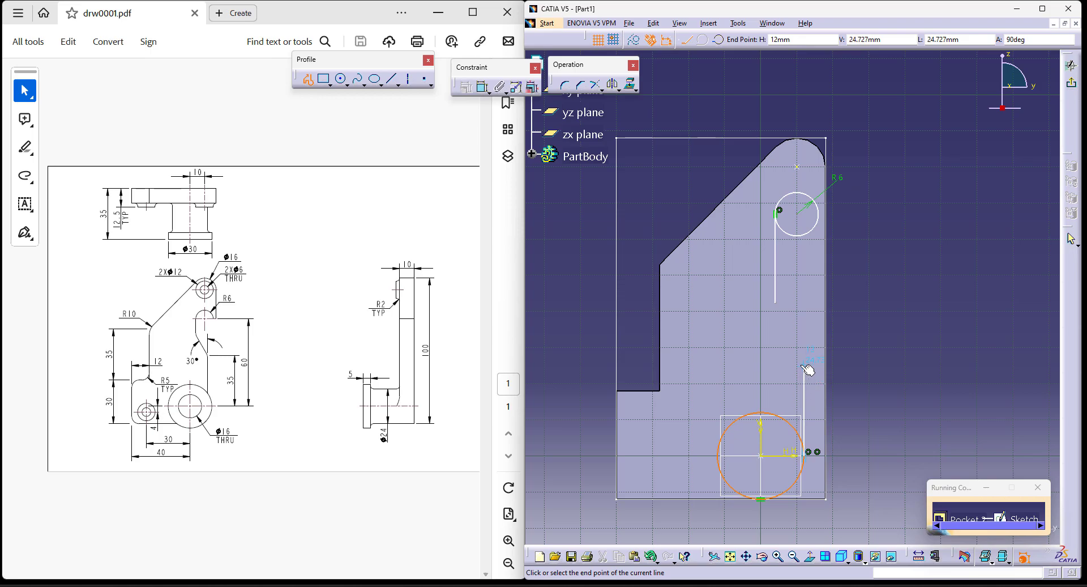
pyautogui.click(804, 356)
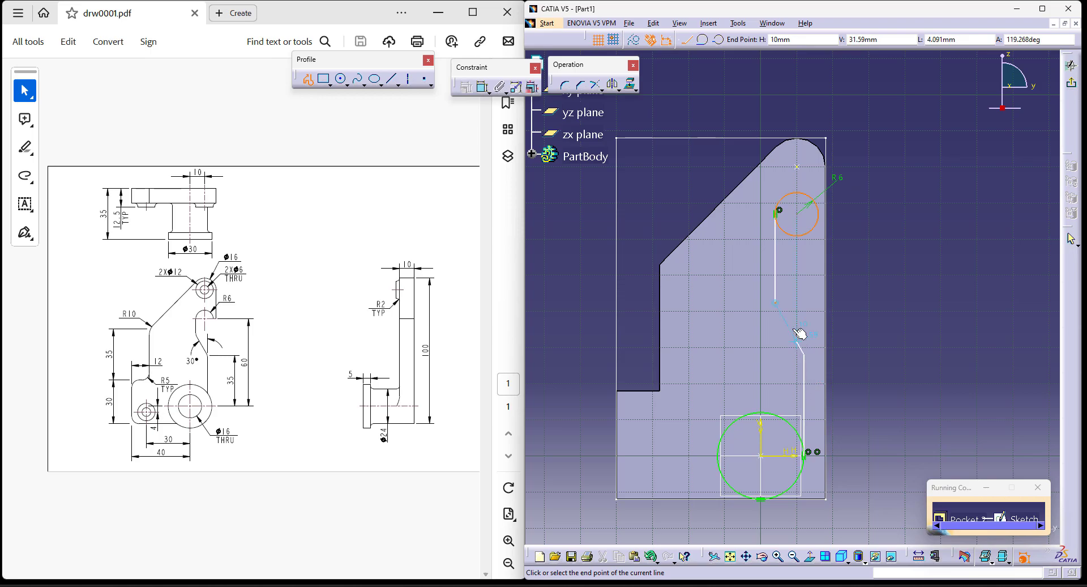
pyautogui.click(775, 303)
pyautogui.press('Escape')
pyautogui.click(928, 344)
pyautogui.moveTo(907, 330); pyautogui.dragTo(892, 343, button='middle')
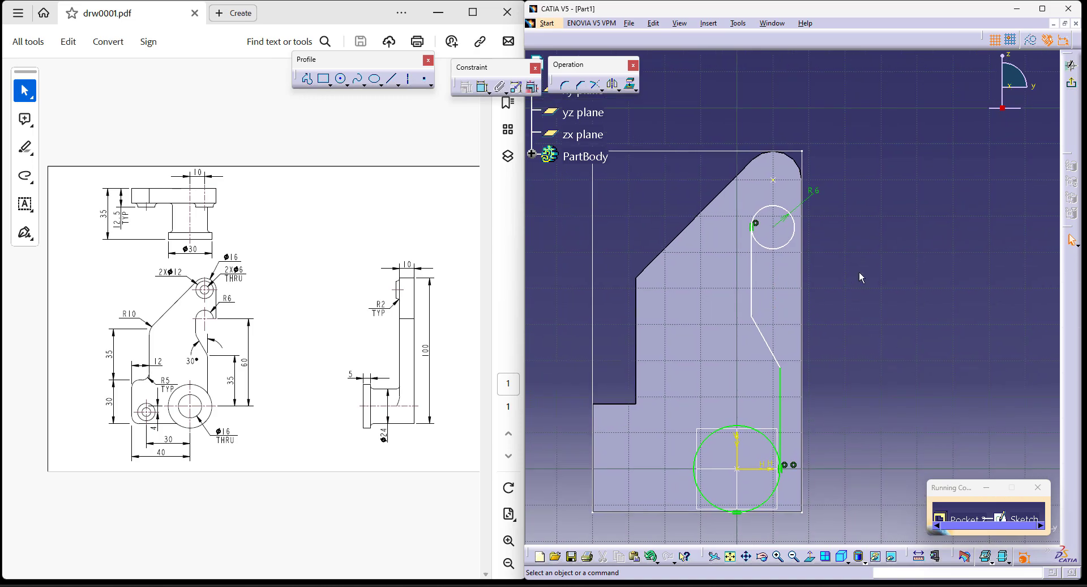
# Draw a profile from the 6 mm radius circle's right side across to the plate edge, down to the corner and back to the origin circle's bottom.
pyautogui.click(308, 78)
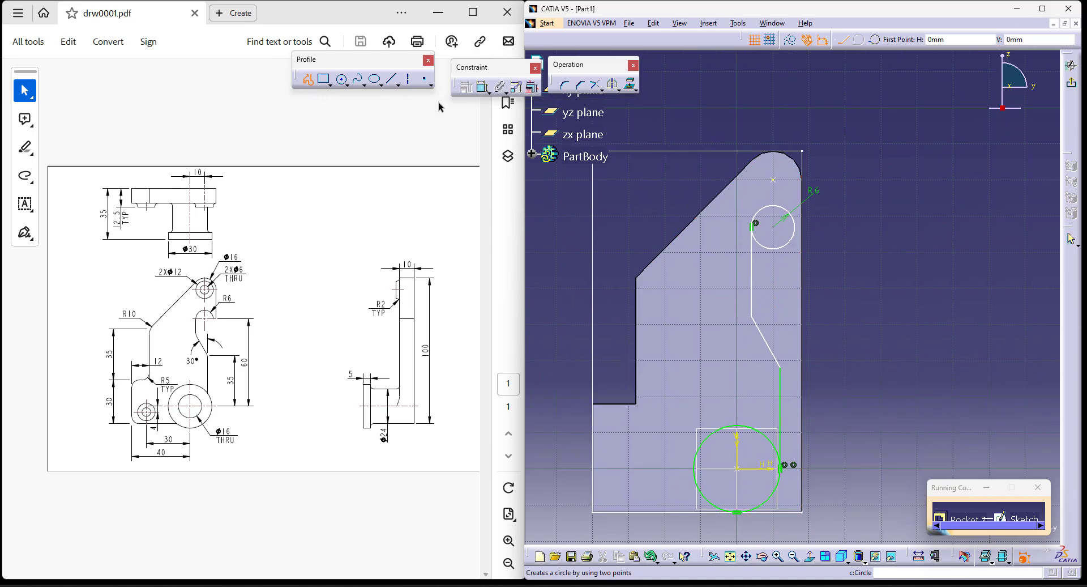
pyautogui.click(794, 225)
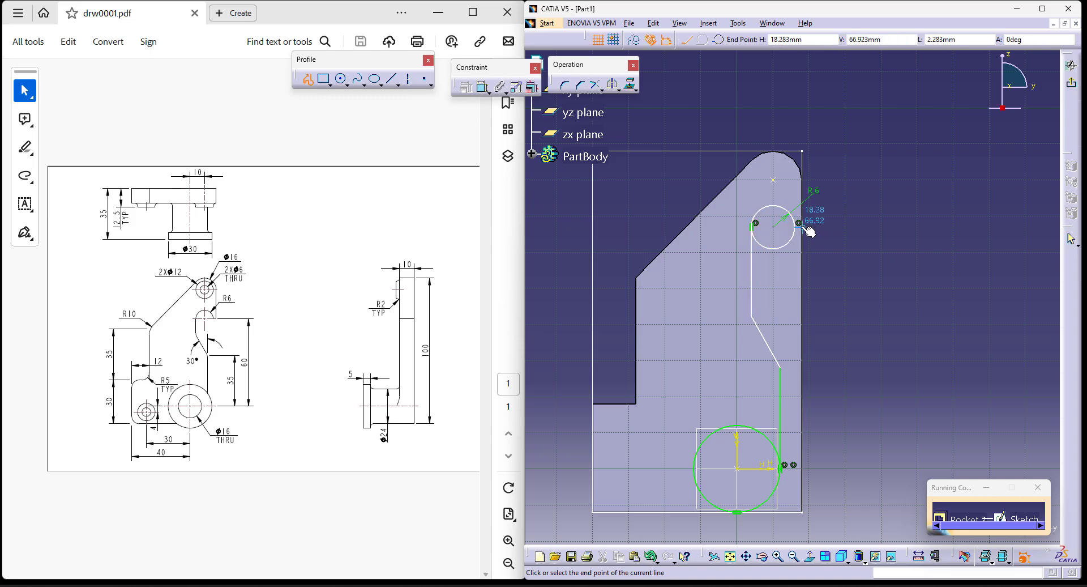
pyautogui.click(803, 512)
pyautogui.doubleClick(738, 512)
# Constrain the profile's bottom line to be coincident with the plate's bottom edge.
pyautogui.moveTo(620, 247); pyautogui.dragTo(617, 123, button='middle')
pyautogui.click(482, 86)
pyautogui.click(786, 389)
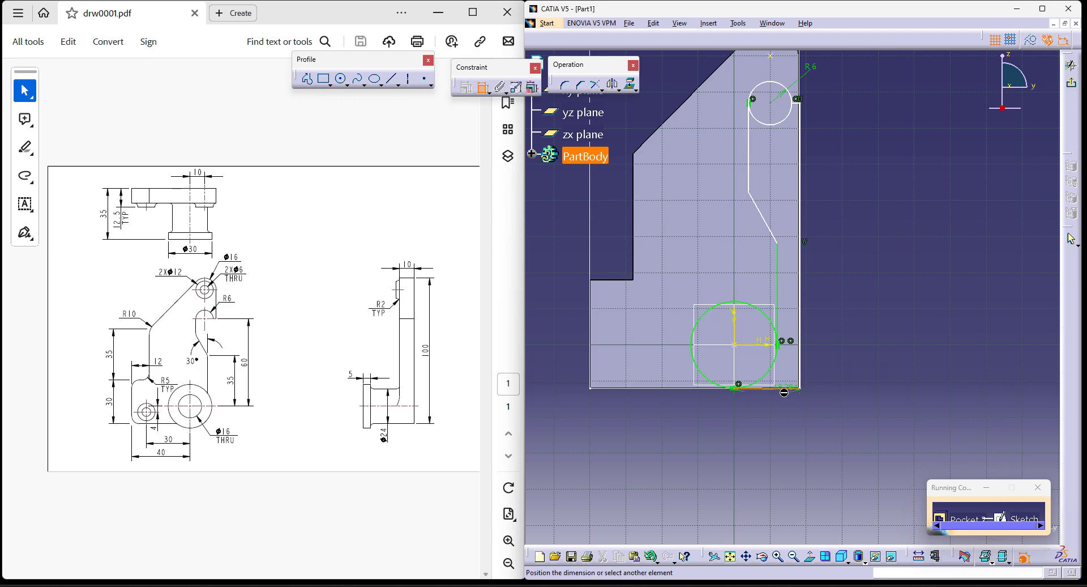
pyautogui.click(692, 388)
pyautogui.rightClick(763, 436)
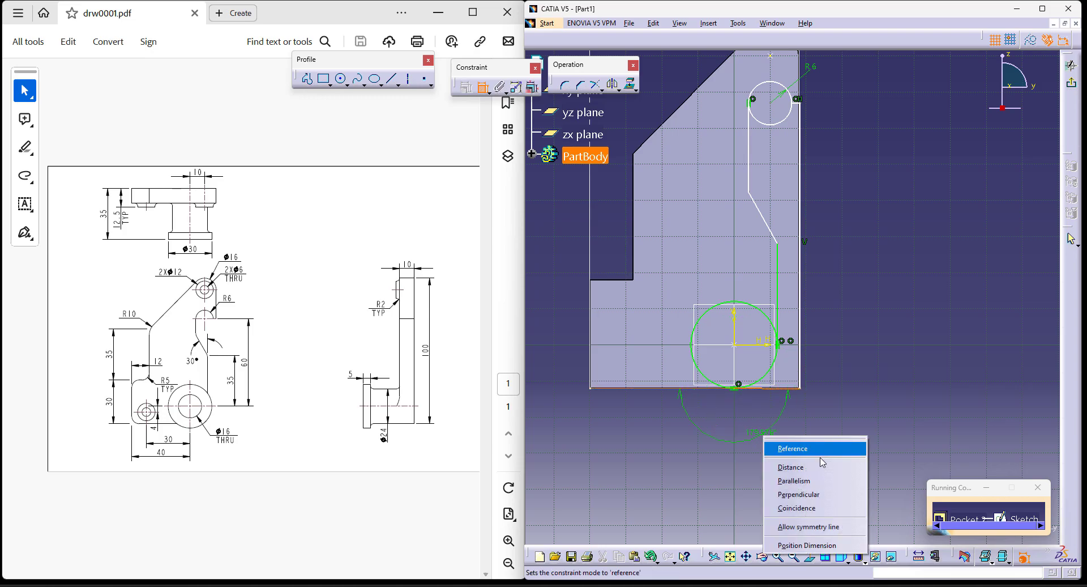
pyautogui.click(827, 511)
# Constrain the profile's long right vertical line to be coincident with the plate's right edge.
pyautogui.moveTo(885, 326); pyautogui.dragTo(873, 401, button='middle')
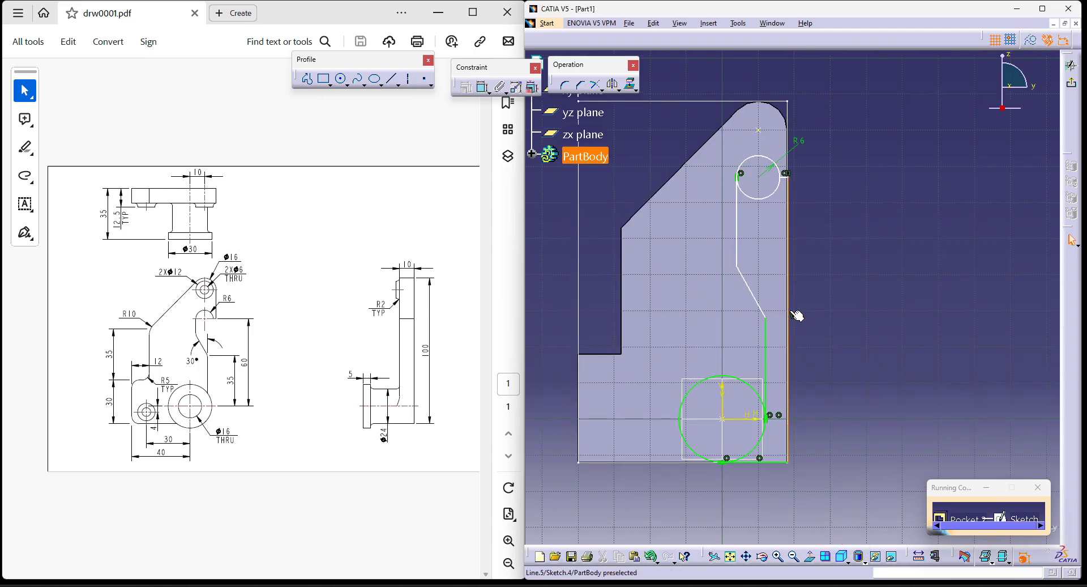
pyautogui.click(483, 88)
pyautogui.click(788, 107)
pyautogui.rightClick(851, 112)
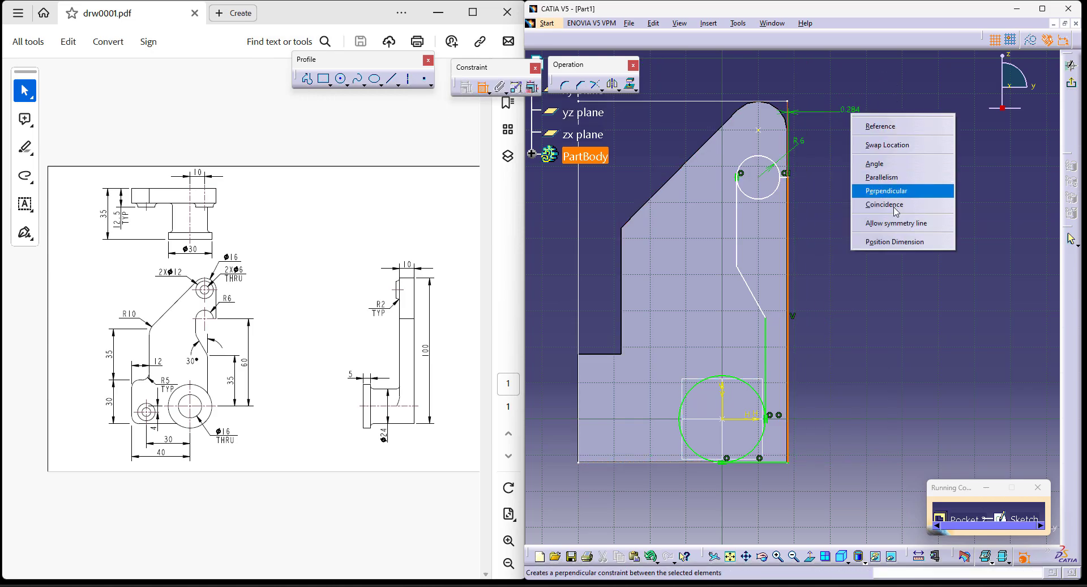
pyautogui.click(894, 205)
# Dimension the angle between the sloped line and the lower inner vertical line and set it to 30 degrees.
pyautogui.moveTo(843, 212); pyautogui.dragTo(870, 238, button='middle')
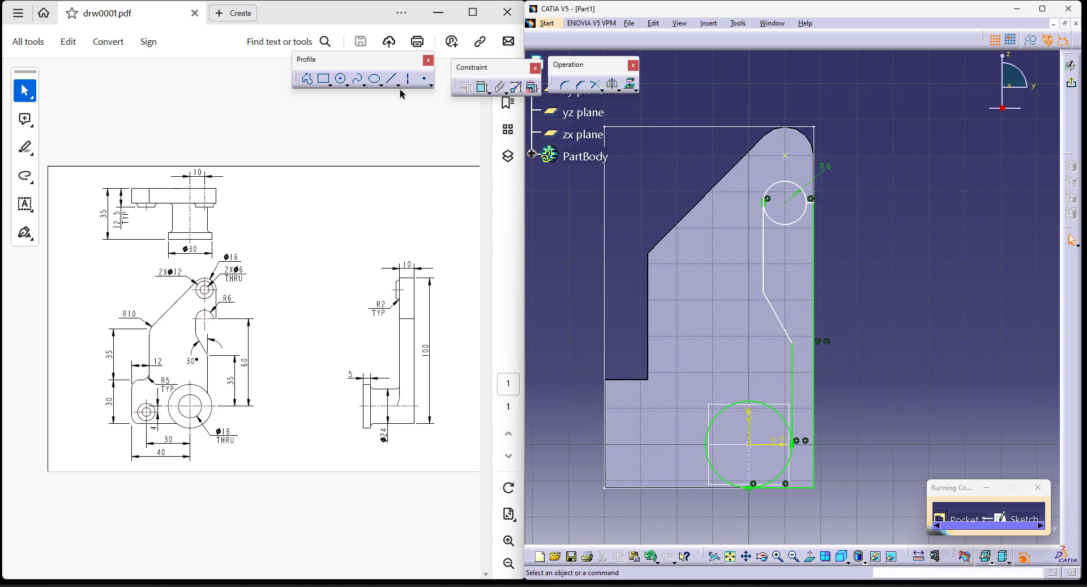
pyautogui.click(482, 88)
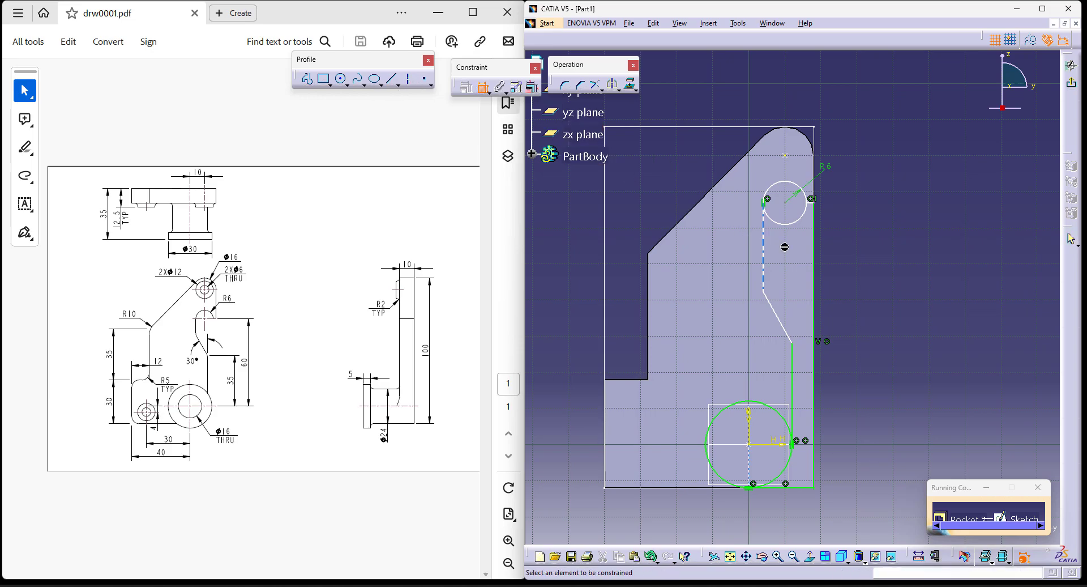
pyautogui.click(774, 312)
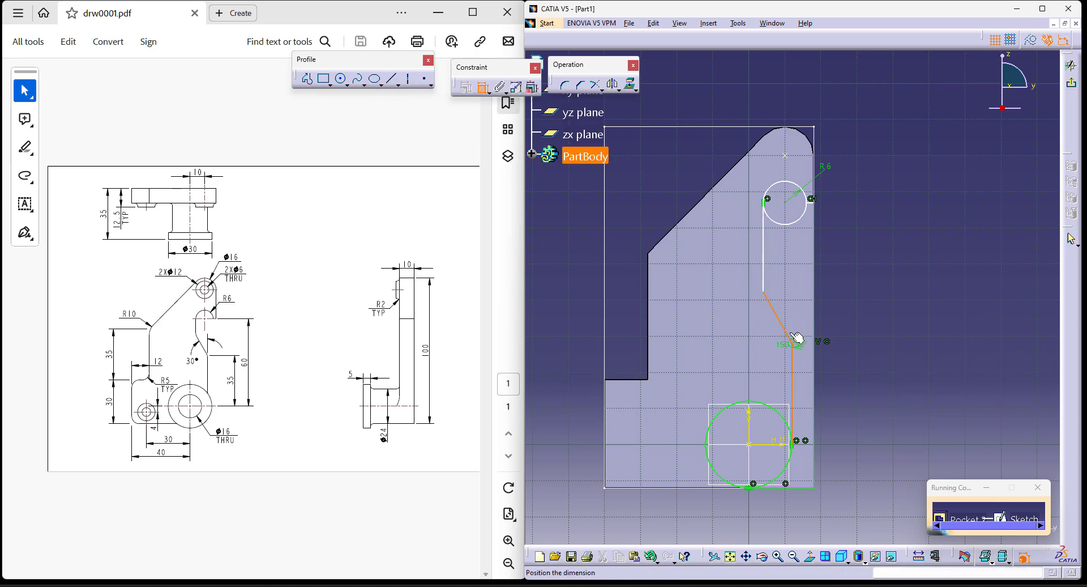
pyautogui.doubleClick(783, 307)
pyautogui.write('30')
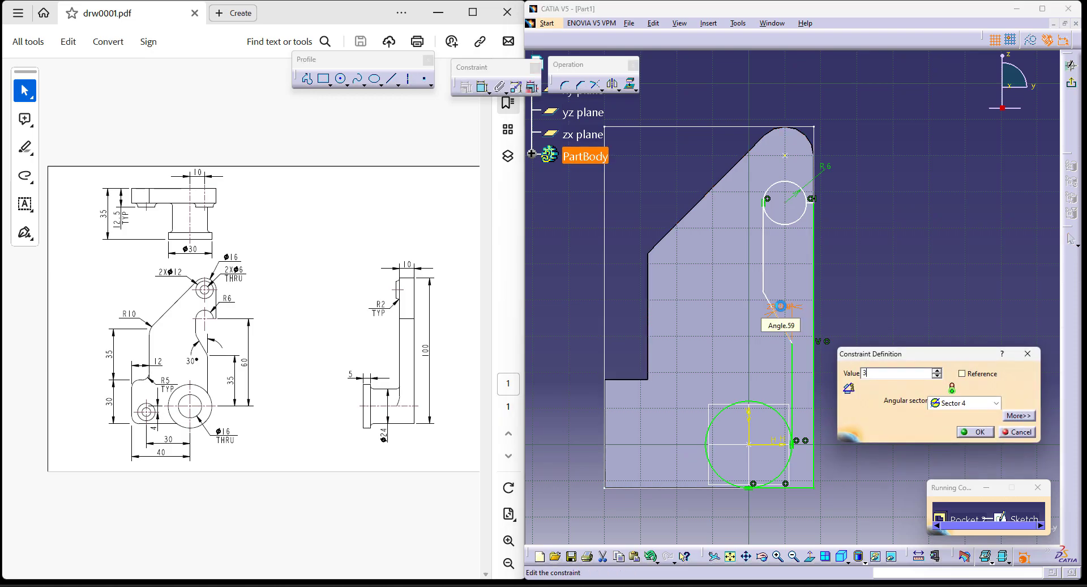
pyautogui.press('Return')
# Apply a vertical constraint to the line descending from the 6 mm radius circle's left side.
pyautogui.rightClick(761, 241)
pyautogui.moveTo(840, 400)
pyautogui.click(885, 443)
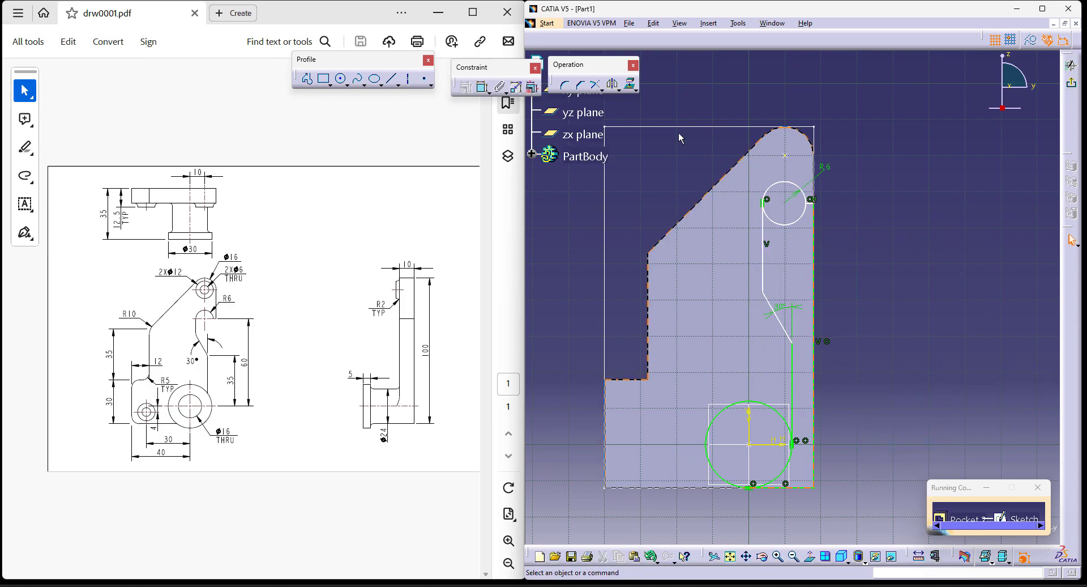
# Dimension the height of the sloped line's lower end above the horizontal axis and set it to 35 mm.
pyautogui.click(482, 86)
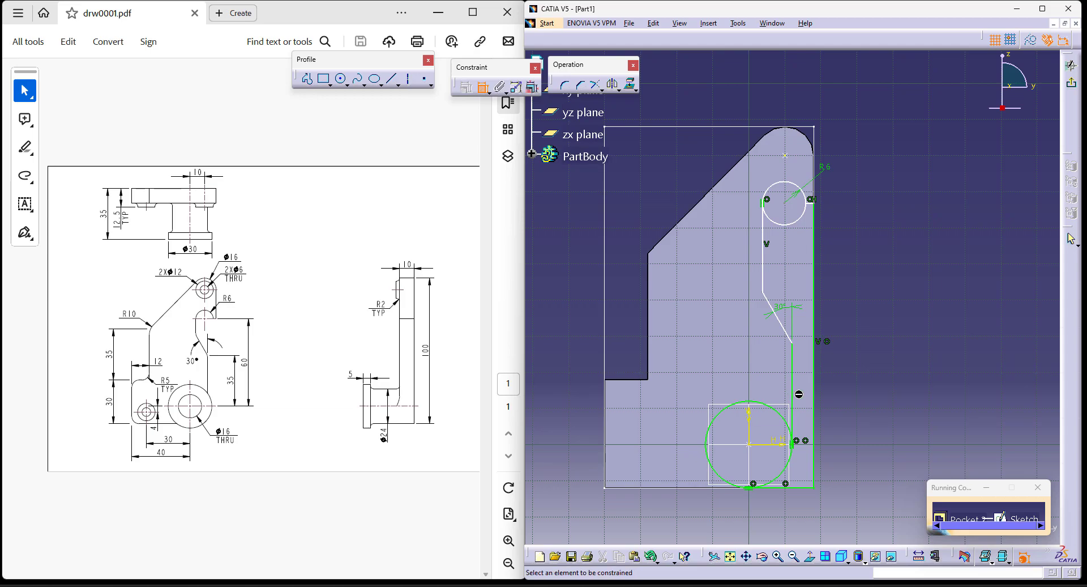
pyautogui.click(769, 444)
pyautogui.click(800, 352)
pyautogui.click(865, 394)
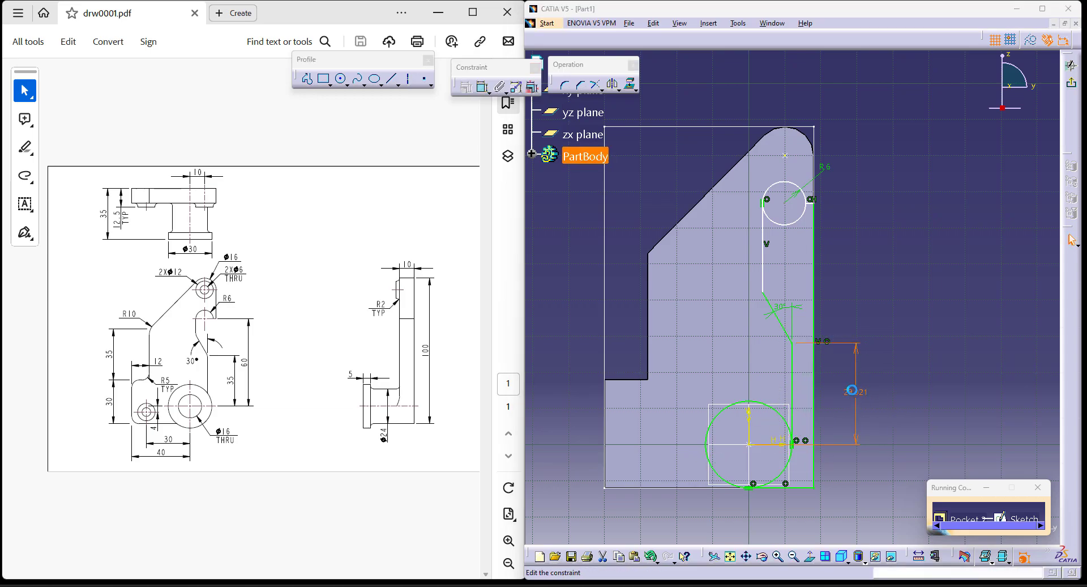
pyautogui.doubleClick(853, 390)
pyautogui.write('35')
pyautogui.press('Return')
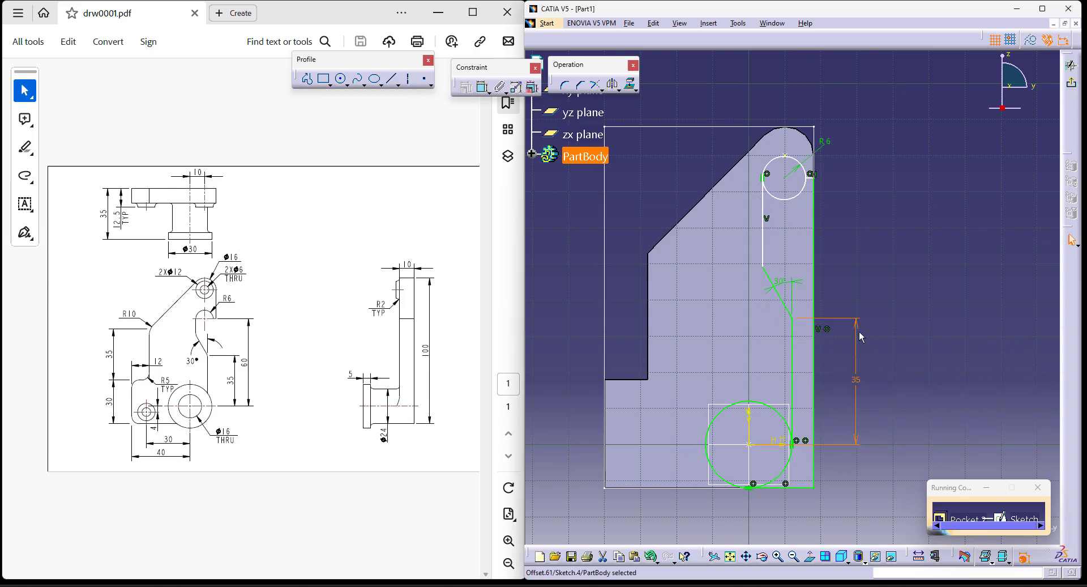
# Dimension the height of the 6 mm radius circle's centre above the horizontal axis and set it to 60 mm.
pyautogui.click(500, 87)
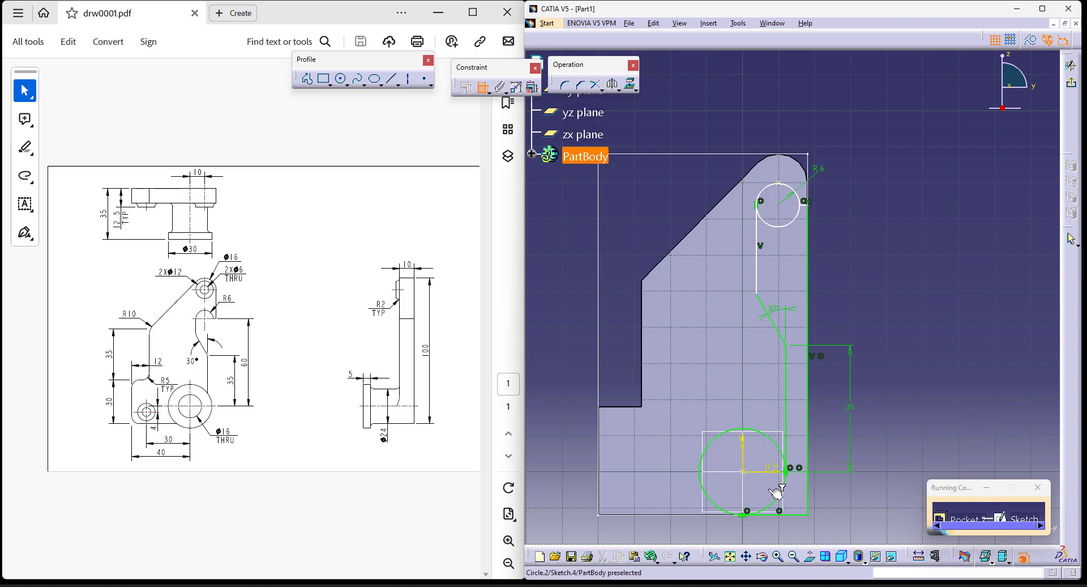
pyautogui.click(762, 470)
pyautogui.click(787, 209)
pyautogui.click(909, 366)
pyautogui.doubleClick(917, 357)
pyautogui.write('60')
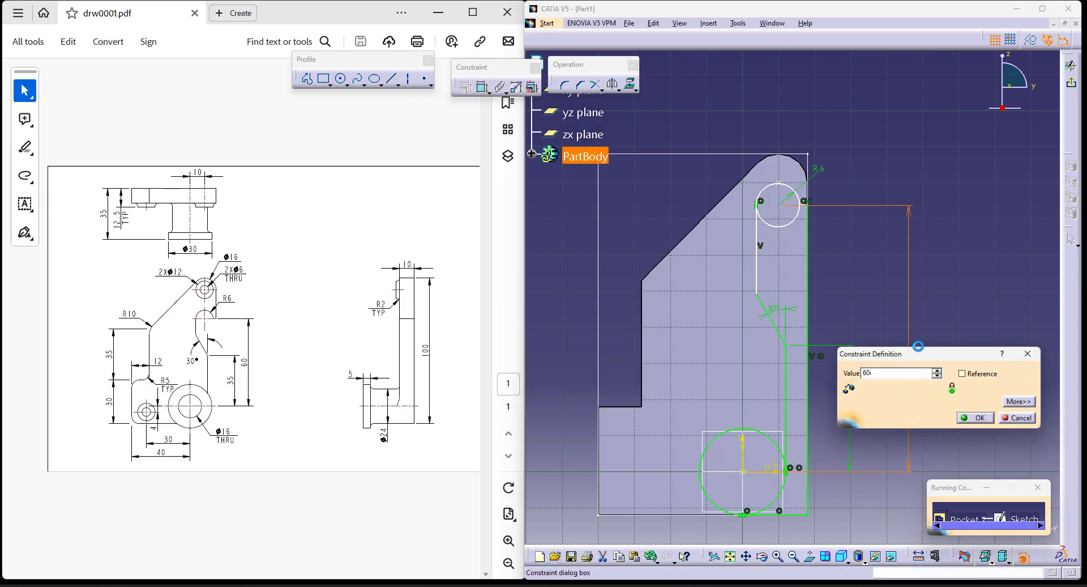
pyautogui.press('Return')
# Trim away the lower half of the 6 mm radius circle with Quick Trim.
pyautogui.keyDown('ctrl'); pyautogui.moveTo(883, 370); pyautogui.dragTo(880, 260, button='middle'); pyautogui.keyUp('ctrl')
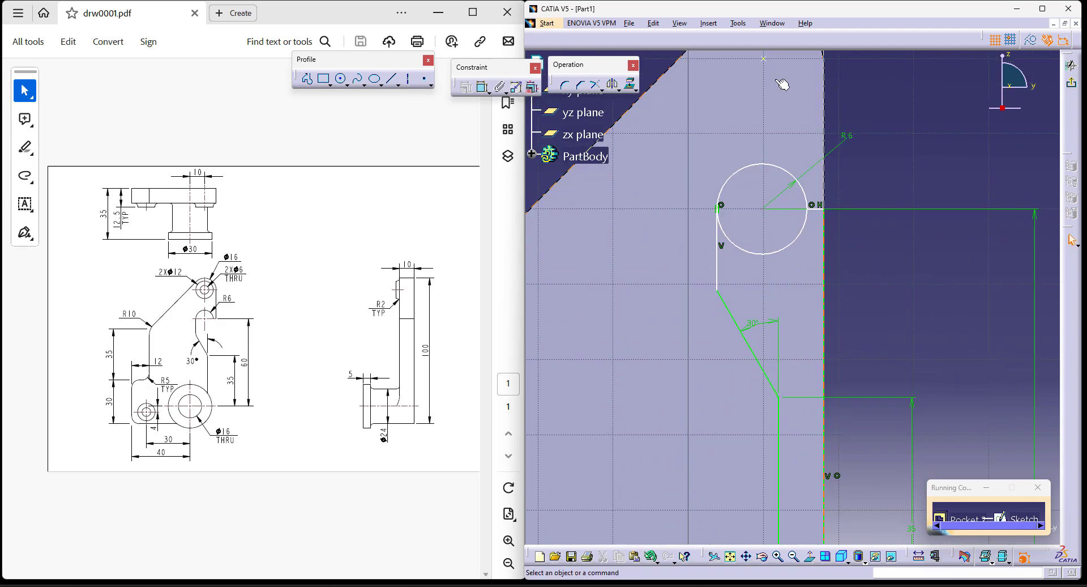
pyautogui.click(603, 91)
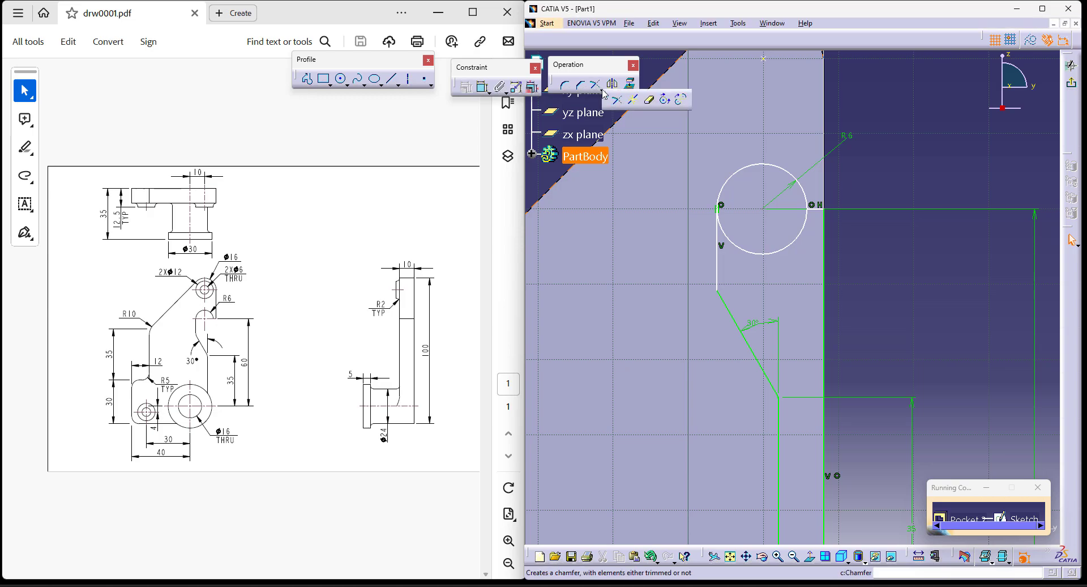
pyautogui.click(649, 100)
pyautogui.click(792, 251)
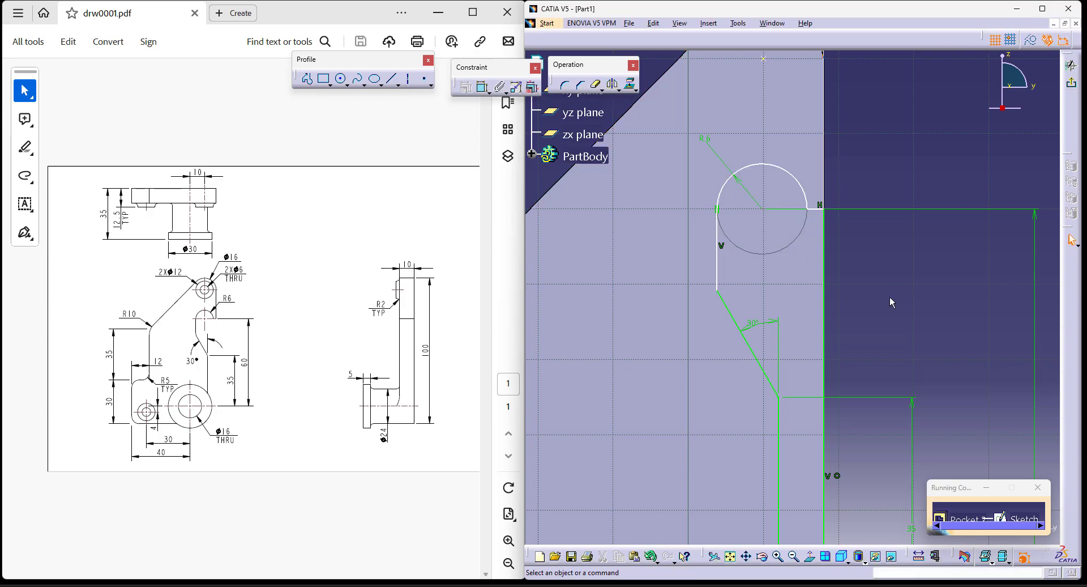
# Move the short horizontal line at the arc's right end upward to test its freedom.
pyautogui.moveTo(895, 312)
pyautogui.keyDown('ctrl'); pyautogui.mouseDown(button='middle')
pyautogui.moveTo(906, 268)
pyautogui.moveTo(950, 328)
pyautogui.mouseUp(button='middle'); pyautogui.keyUp('ctrl')
pyautogui.moveTo(818, 196); pyautogui.dragTo(819, 158)
pyautogui.click(911, 224)
pyautogui.keyDown('ctrl'); pyautogui.moveTo(911, 225); pyautogui.dragTo(909, 312, button='middle'); pyautogui.keyUp('ctrl')
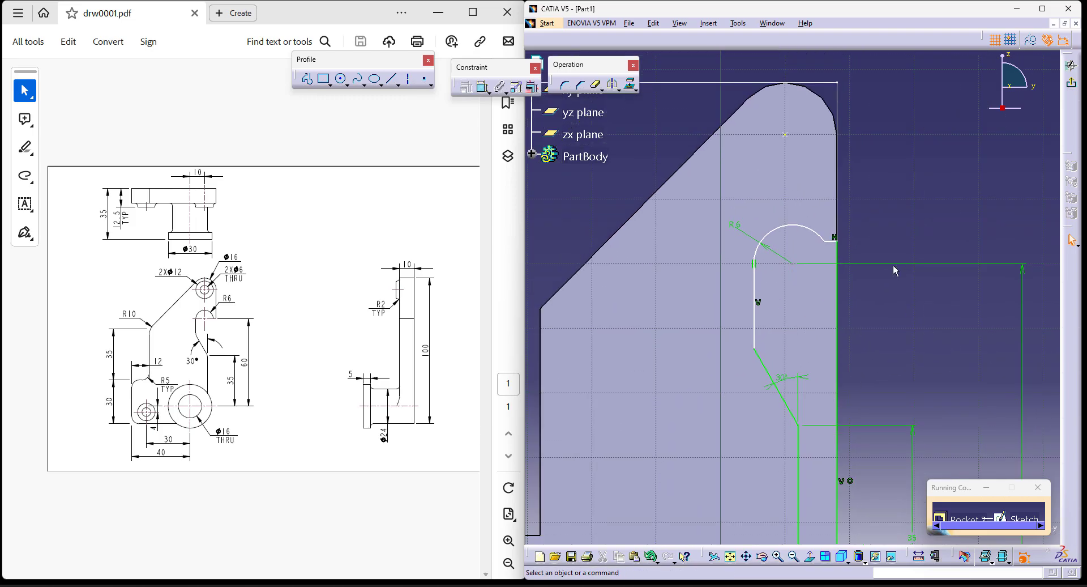
# Draw a vertical infinite line through the centre point of the plate's rounded upper end.
pyautogui.click(399, 85)
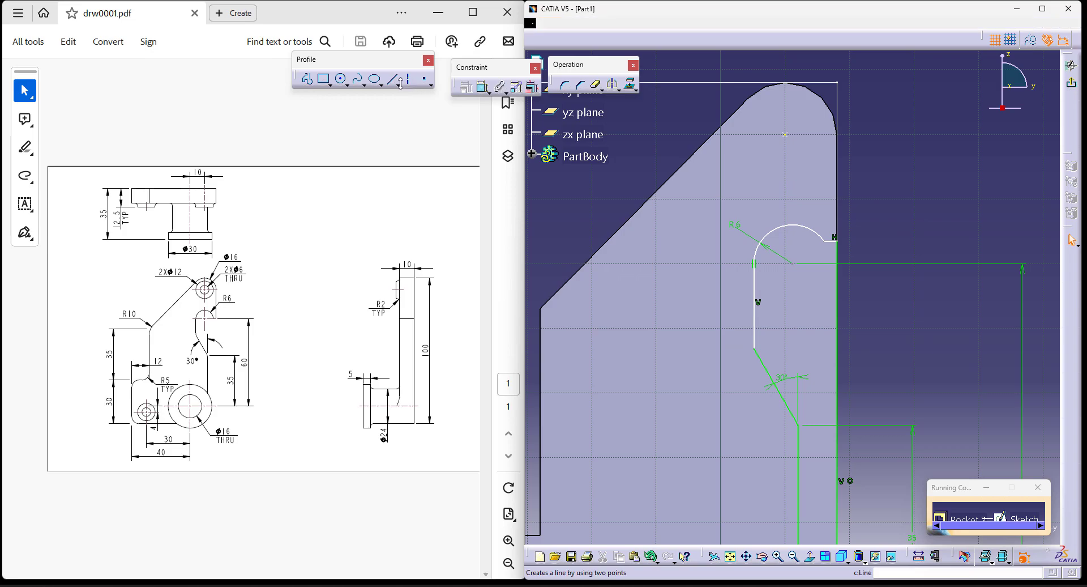
pyautogui.click(432, 95)
pyautogui.click(858, 39)
pyautogui.click(799, 111)
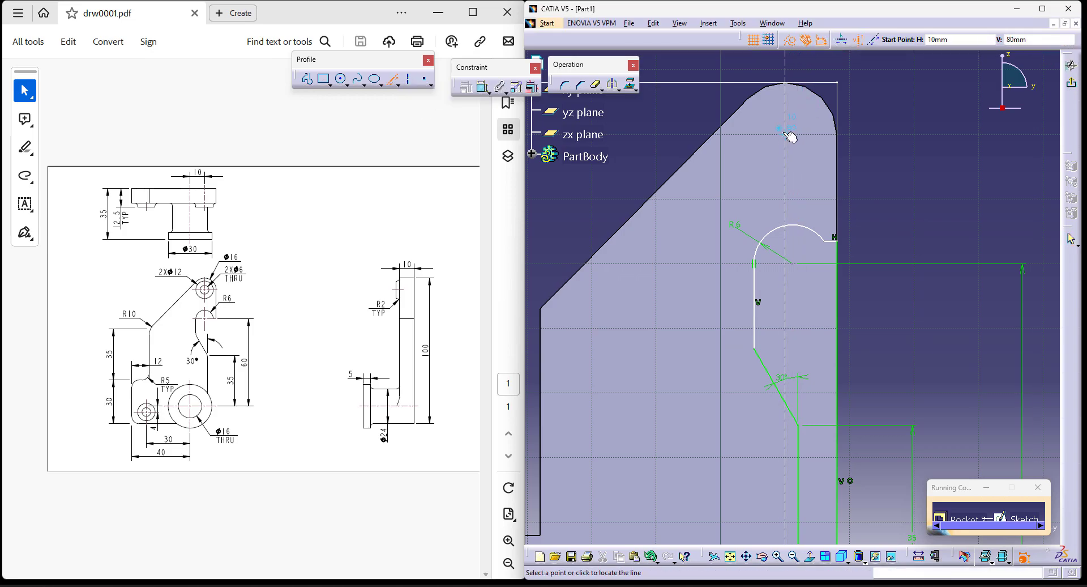
pyautogui.click(786, 131)
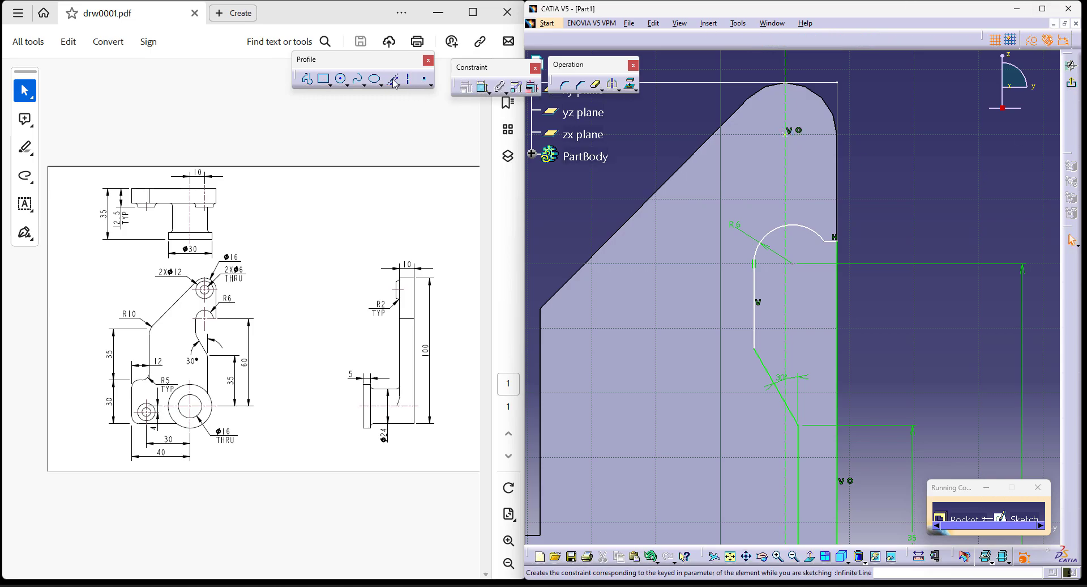
# Constrain the 6 mm arc's centre to be coincident with the vertical infinite line.
pyautogui.click(483, 88)
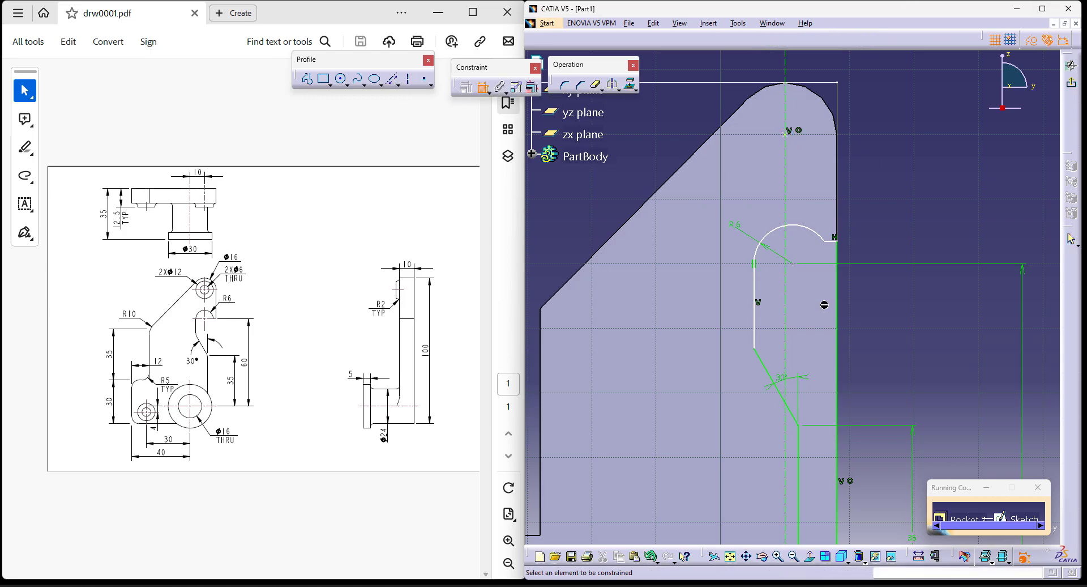
pyautogui.click(787, 264)
pyautogui.rightClick(880, 162)
pyautogui.click(895, 228)
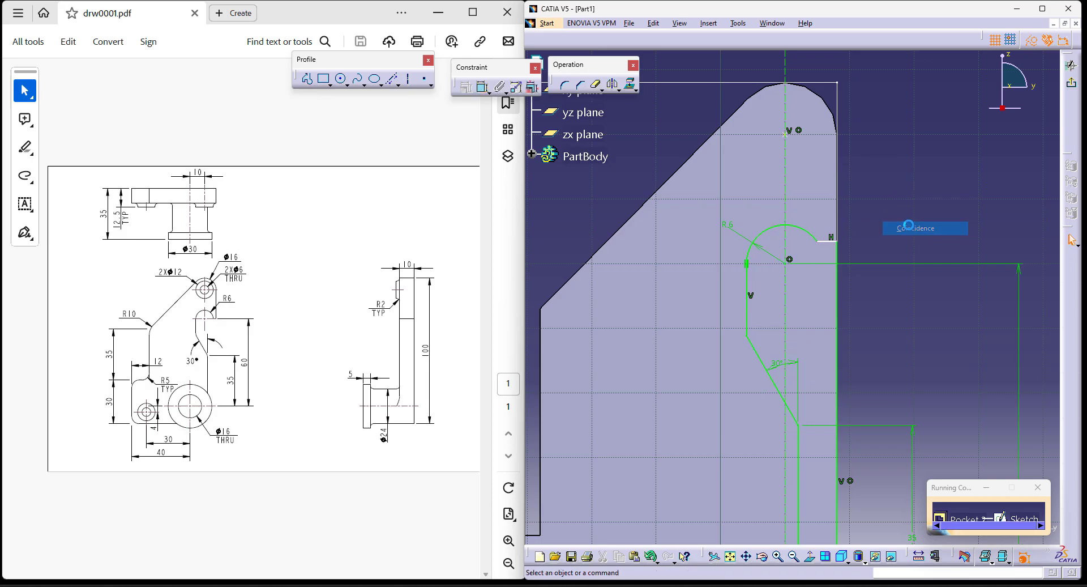
# Constrain the short horizontal line to be coincident with the 6 mm arc's centre.
pyautogui.moveTo(897, 250); pyautogui.dragTo(892, 219, button='middle')
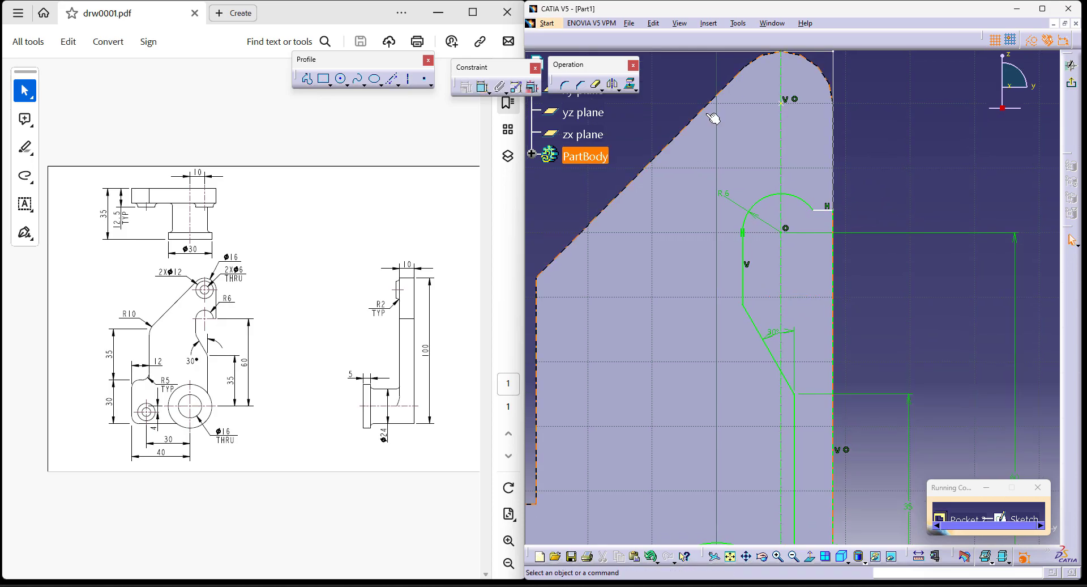
pyautogui.click(482, 89)
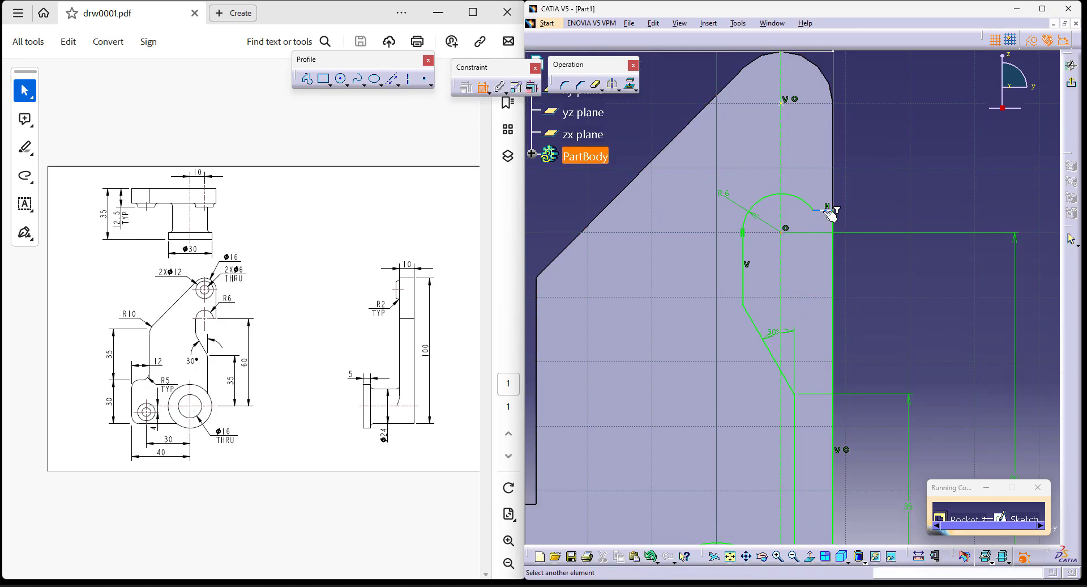
pyautogui.rightClick(880, 190)
pyautogui.click(920, 255)
# Trim the origin circle with Quick Trim, keeping only its lower-right quarter arc.
pyautogui.moveTo(915, 138); pyautogui.dragTo(908, 233, button='middle')
pyautogui.moveTo(901, 354); pyautogui.dragTo(915, 286, button='middle')
pyautogui.moveTo(862, 477)
pyautogui.mouseDown(button='middle')
pyautogui.moveTo(876, 381)
pyautogui.moveTo(910, 372)
pyautogui.moveTo(886, 274)
pyautogui.mouseUp(button='middle')
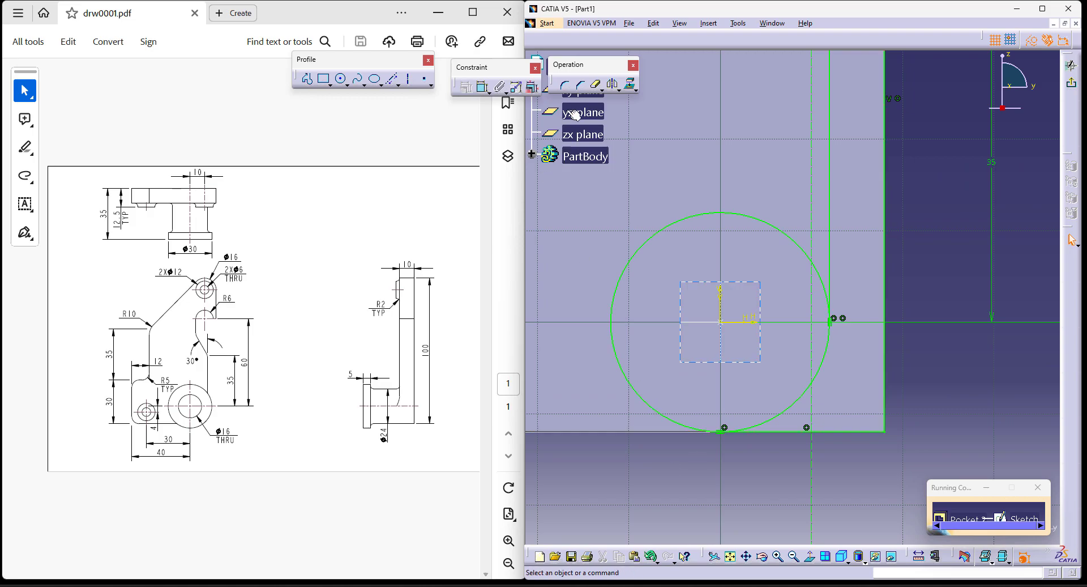
pyautogui.click(714, 219)
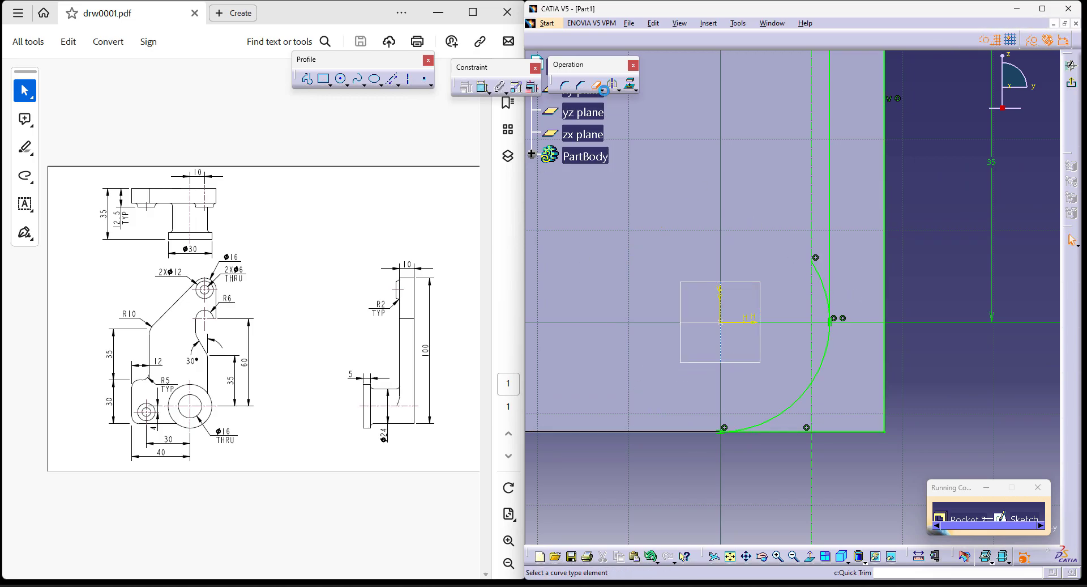
pyautogui.moveTo(776, 204); pyautogui.dragTo(770, 270, button='middle')
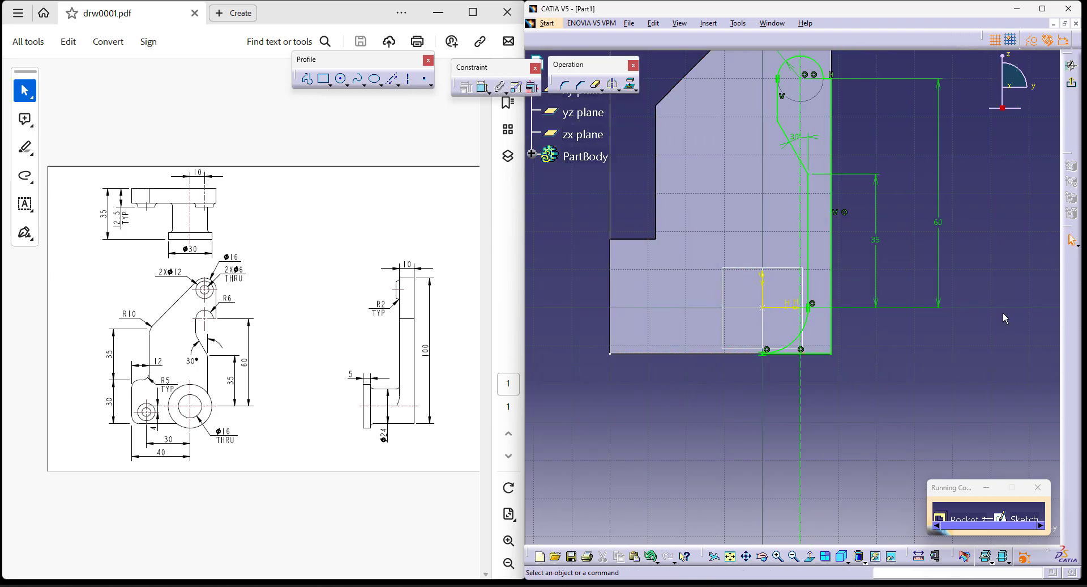
# Finish the sketch and cut the right-side cutout as a pocket with the Up to next limit.
pyautogui.moveTo(1001, 313); pyautogui.dragTo(994, 359, button='middle')
pyautogui.click(1071, 86)
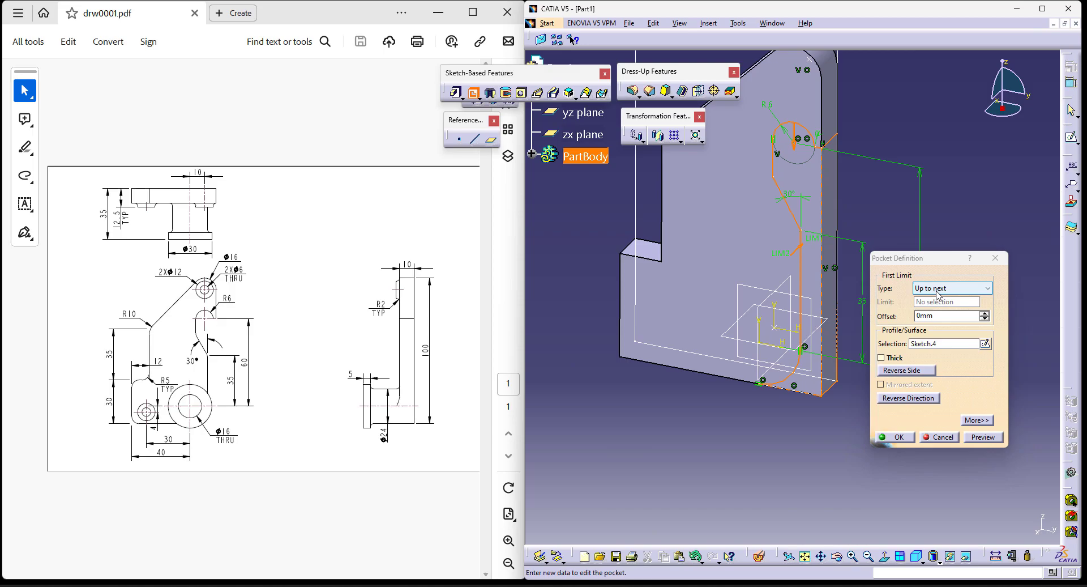
pyautogui.click(906, 437)
pyautogui.moveTo(781, 449)
pyautogui.mouseDown(button='middle')
pyautogui.moveTo(799, 498)
pyautogui.moveTo(774, 485)
pyautogui.moveTo(776, 438)
pyautogui.moveTo(789, 460)
pyautogui.moveTo(776, 474)
pyautogui.moveTo(777, 448)
pyautogui.moveTo(789, 451)
pyautogui.mouseUp(button='middle')
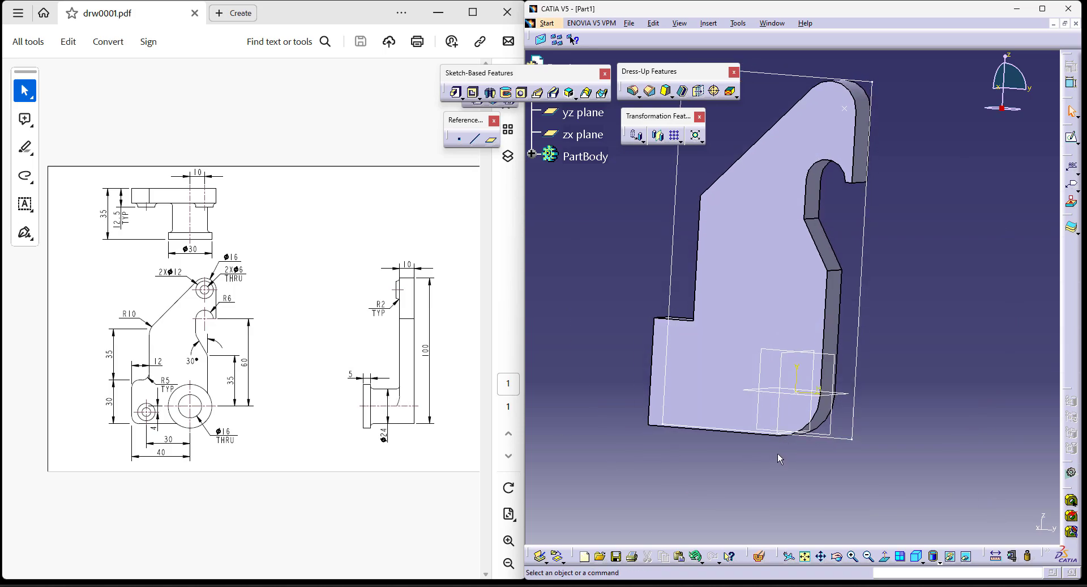
# Create a reference plane offset 35 mm from the yz plane.
pyautogui.click(917, 556)
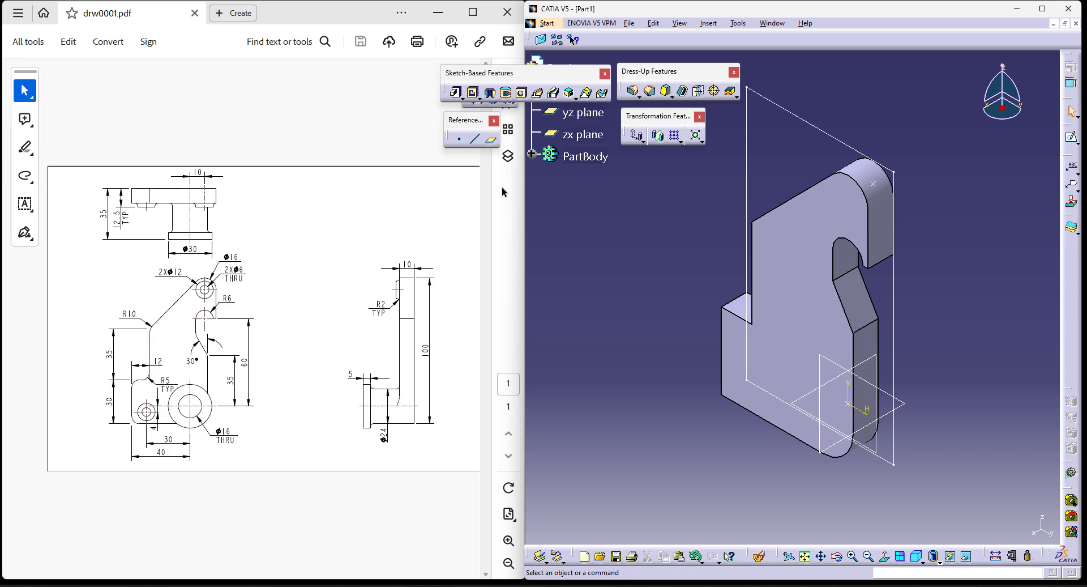
pyautogui.click(491, 141)
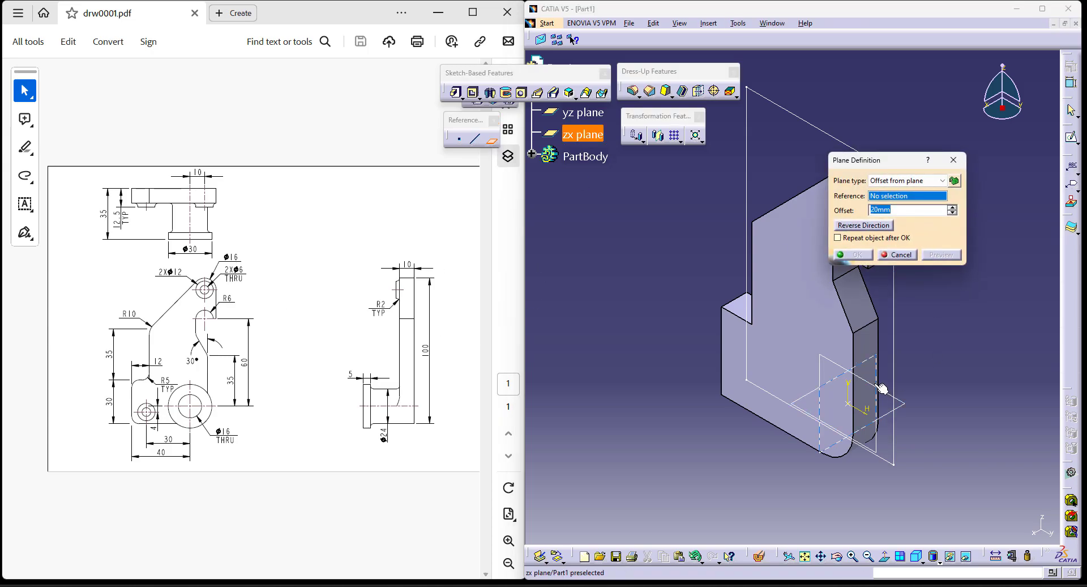
pyautogui.click(841, 369)
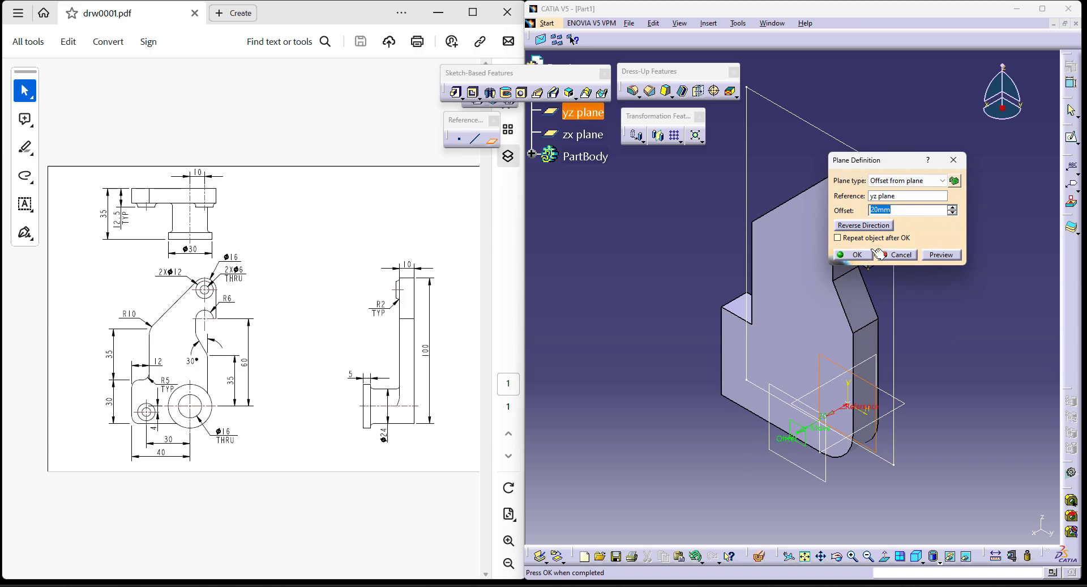
pyautogui.write('35')
pyautogui.press('Return')
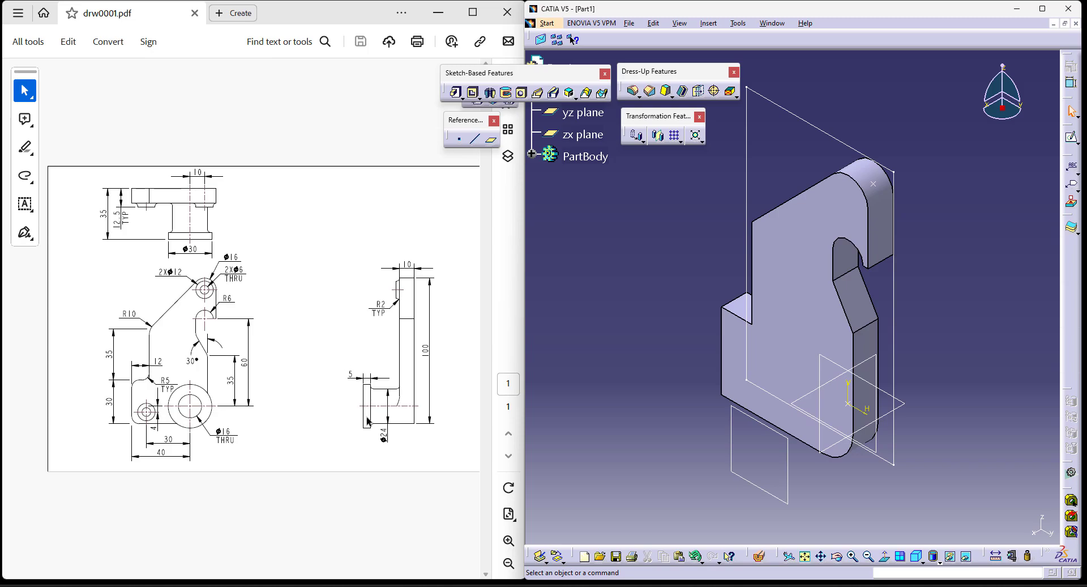
# Create a second reference plane offset -5 mm from the 35 mm offset plane, back towards the plate.
pyautogui.click(490, 140)
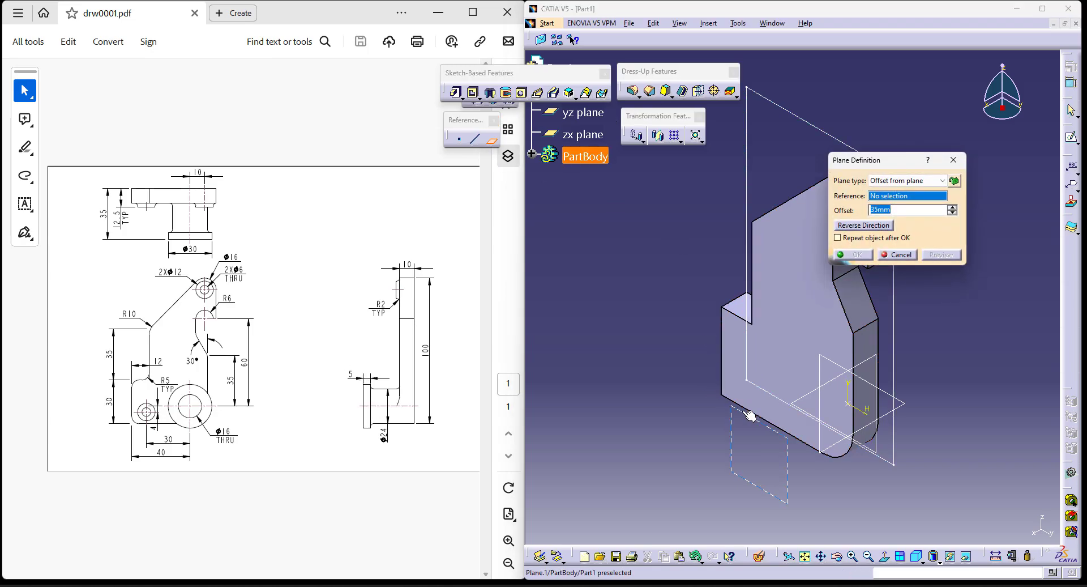
pyautogui.write('5')
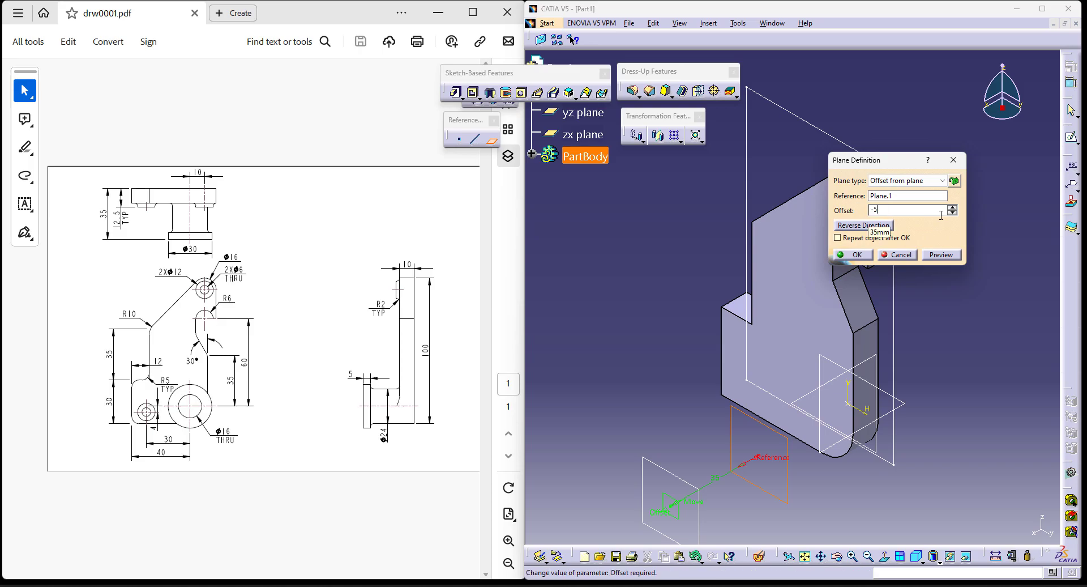
pyautogui.click(852, 254)
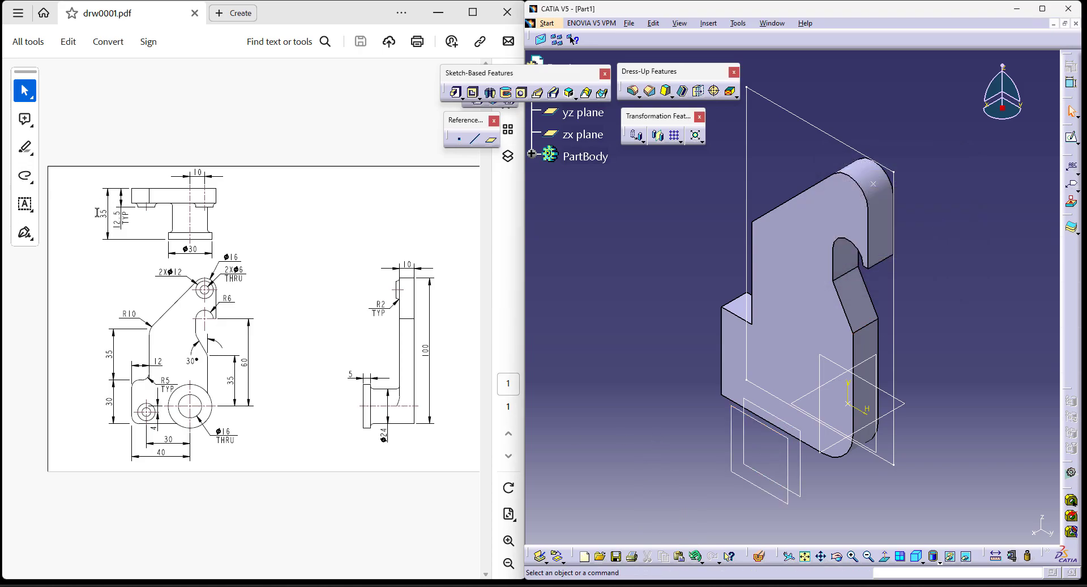
# Start a pad sketch on the second offset plane and draw a circle centred on the origin, larger than the plate's lower rounded corner.
pyautogui.click(456, 93)
pyautogui.click(985, 344)
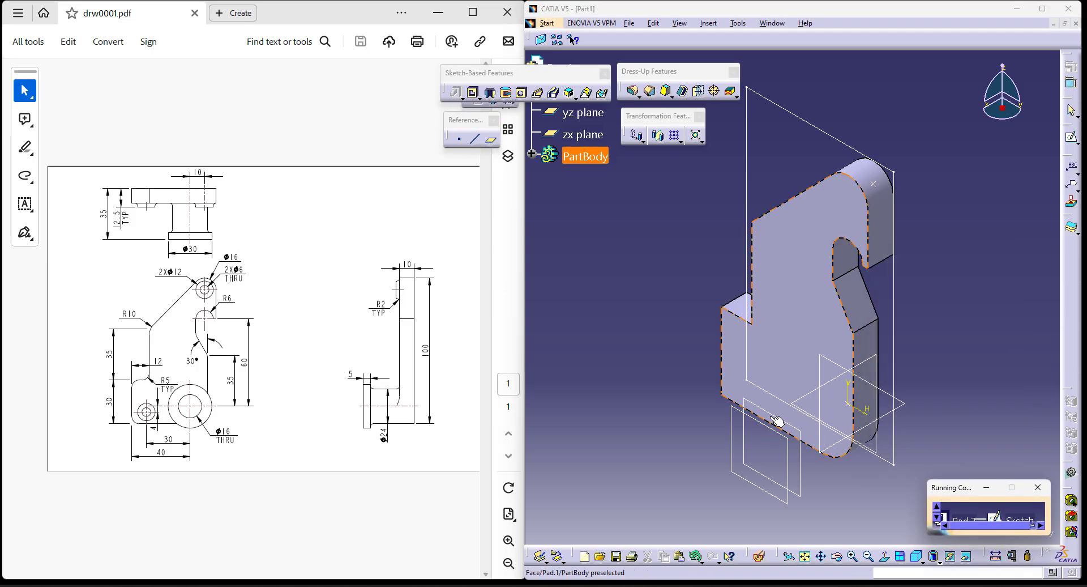
pyautogui.click(768, 421)
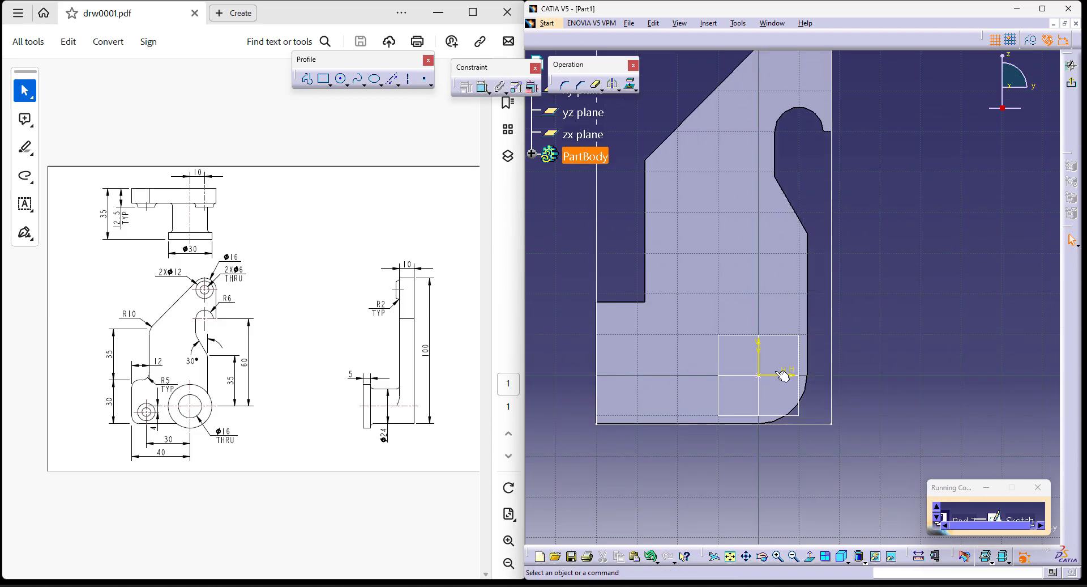
pyautogui.click(340, 79)
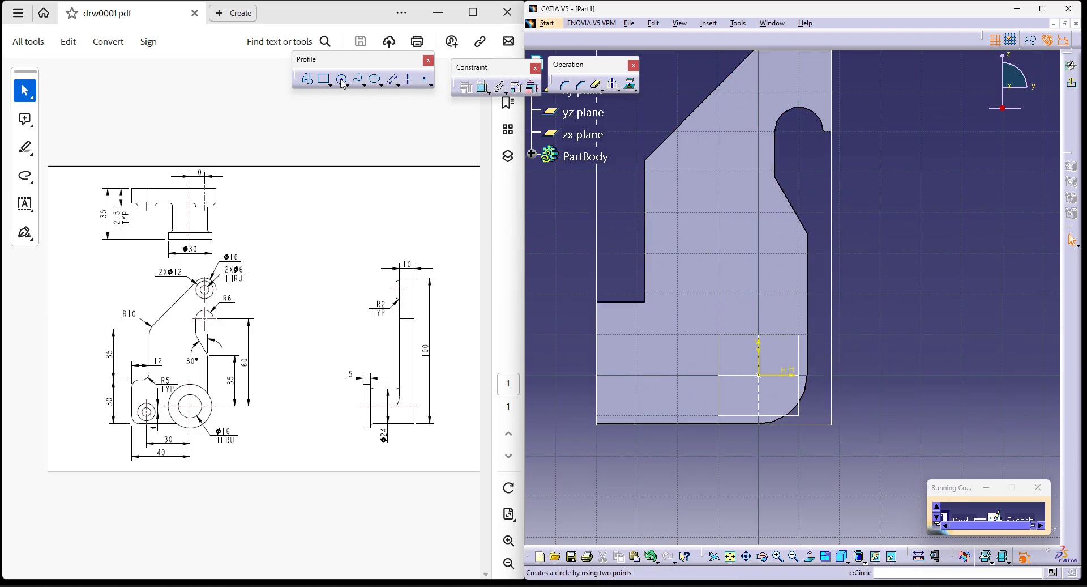
pyautogui.click(762, 374)
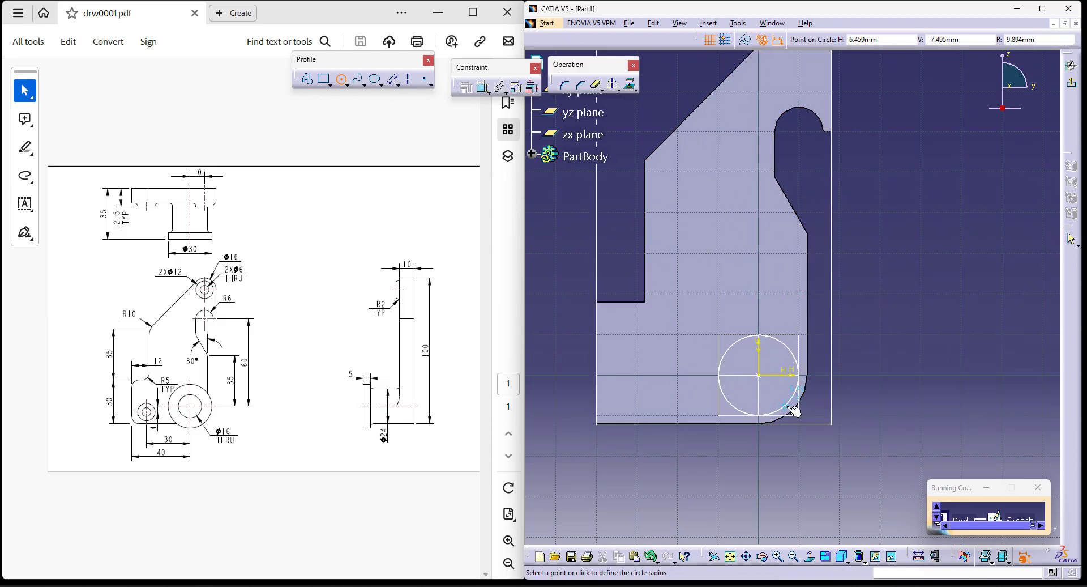
pyautogui.click(798, 414)
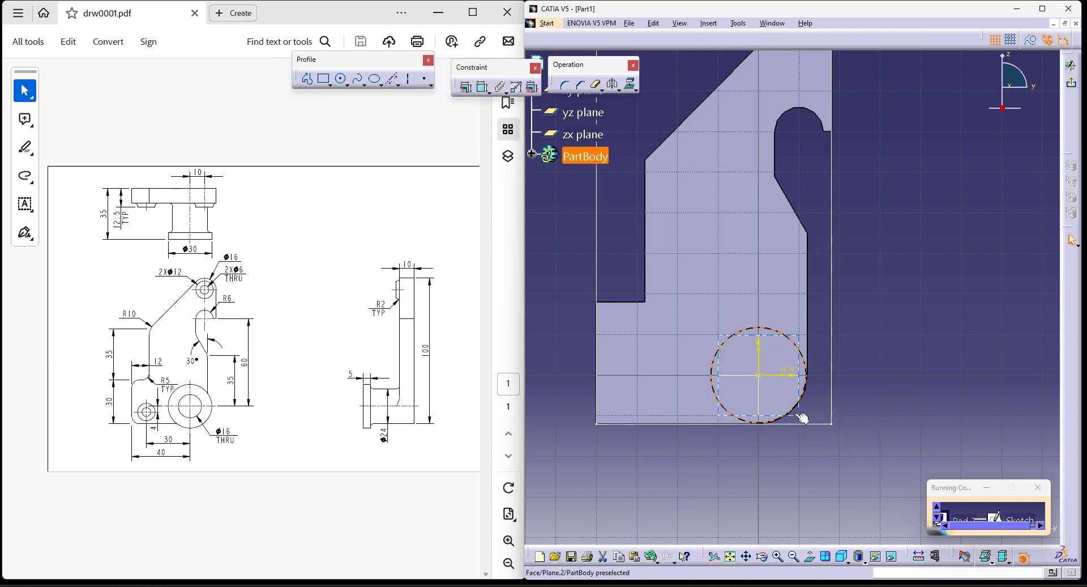
pyautogui.moveTo(803, 419)
pyautogui.mouseDown()
pyautogui.moveTo(819, 434)
pyautogui.moveTo(811, 426)
pyautogui.mouseUp()
# Constrain the circle to be concentric and coincident with the arc of the plate's lower rounded corner.
pyautogui.click(483, 86)
pyautogui.click(827, 411)
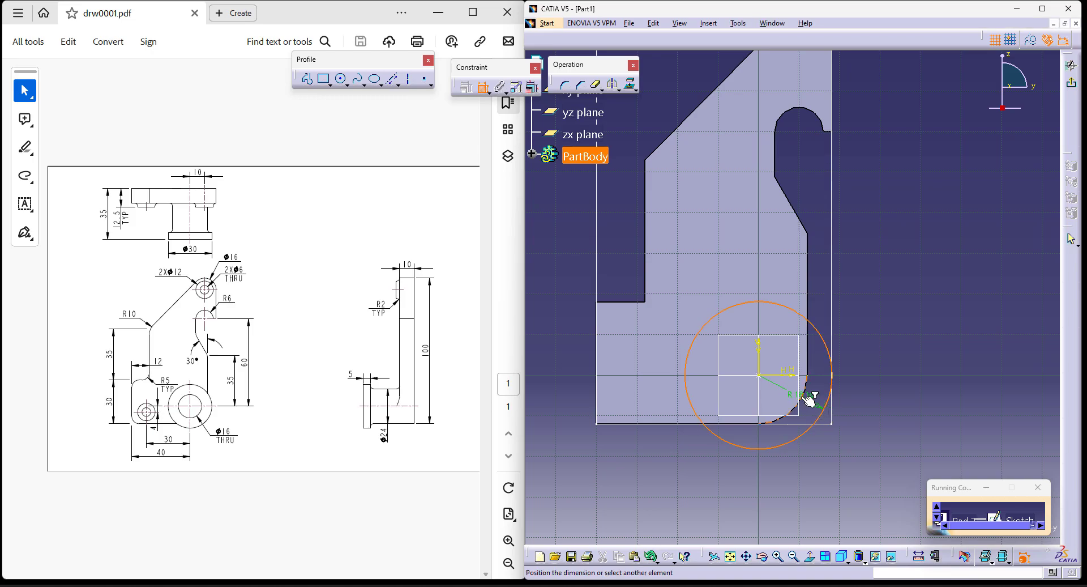
pyautogui.rightClick(887, 337)
pyautogui.click(929, 419)
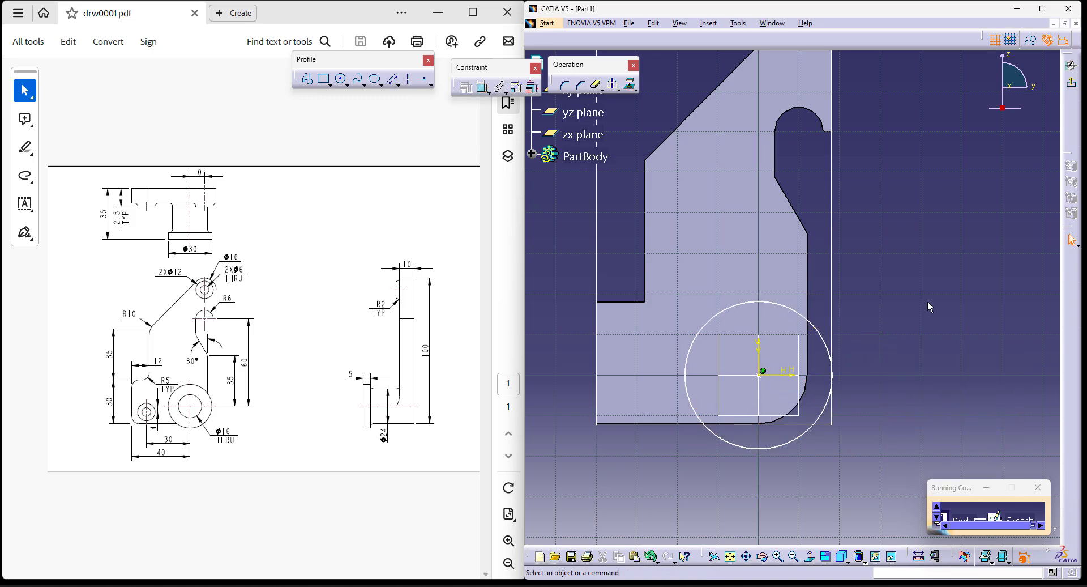
pyautogui.click(483, 86)
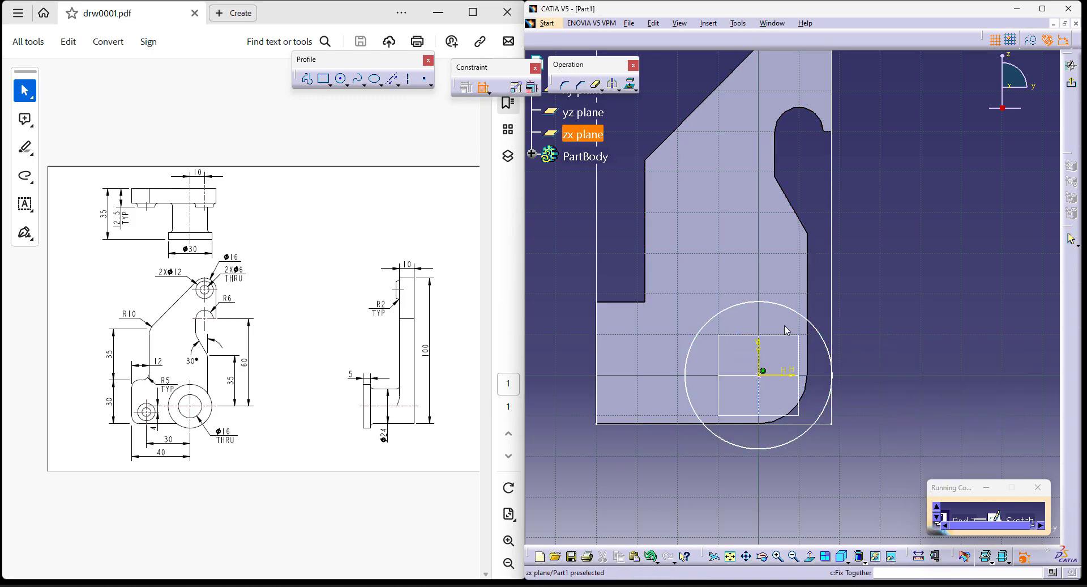
pyautogui.click(798, 403)
pyautogui.click(804, 432)
pyautogui.rightClick(883, 367)
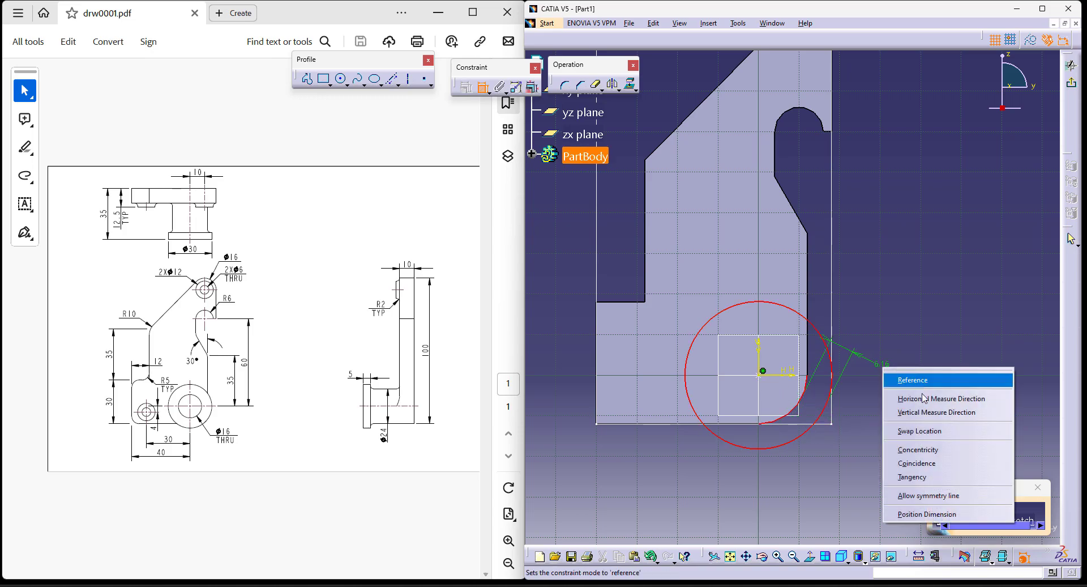
pyautogui.click(931, 463)
# Finish the sketch and extrude the circle as a pad towards the plate with the Up to next limit.
pyautogui.click(1071, 65)
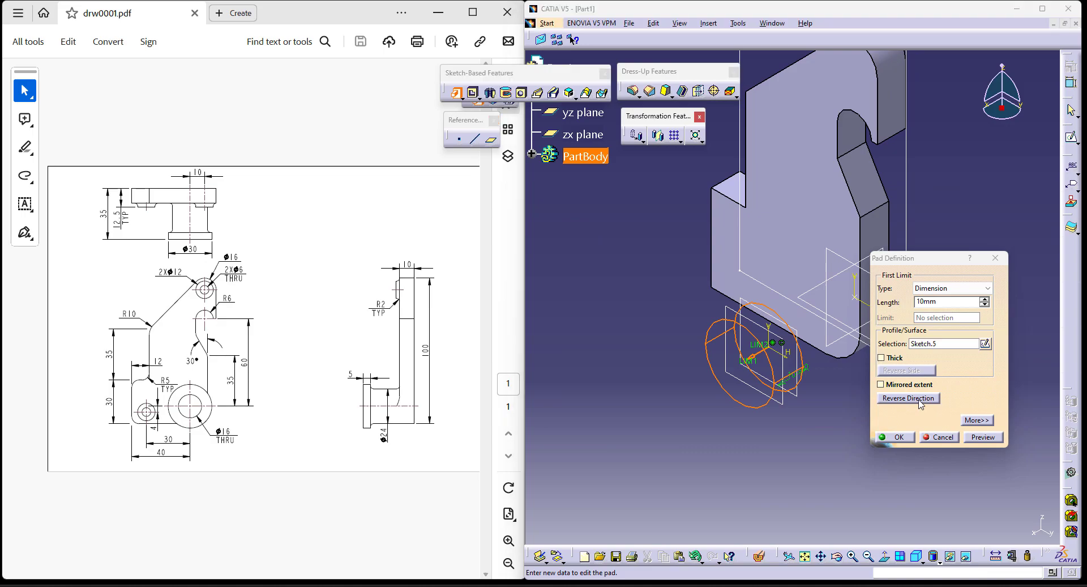
pyautogui.click(957, 289)
pyautogui.click(950, 306)
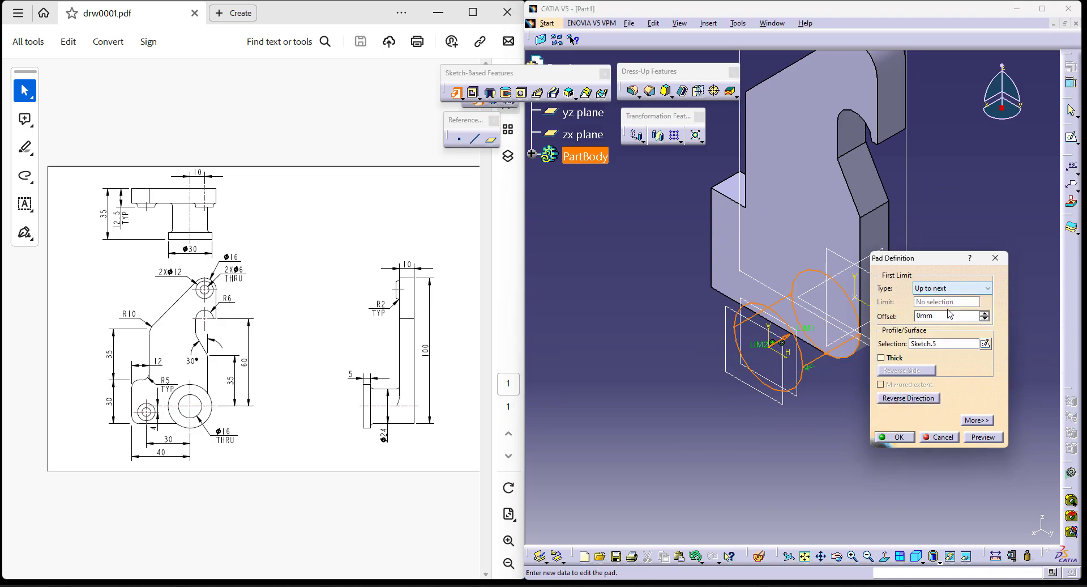
pyautogui.click(894, 437)
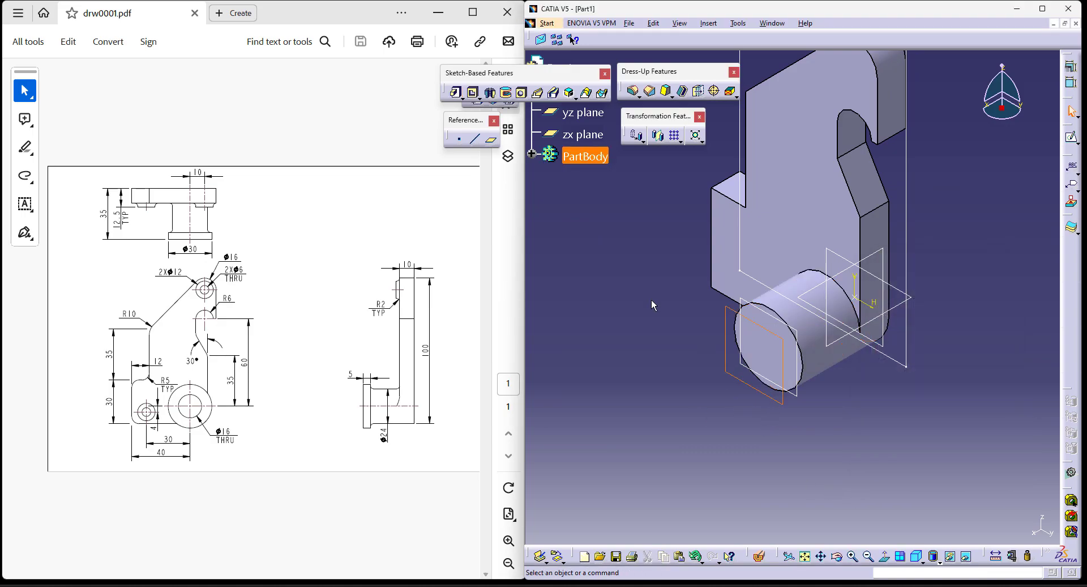
# Start another pad sketch on the 35 mm offset plane and draw a circle centred on the origin around the boss.
pyautogui.click(456, 93)
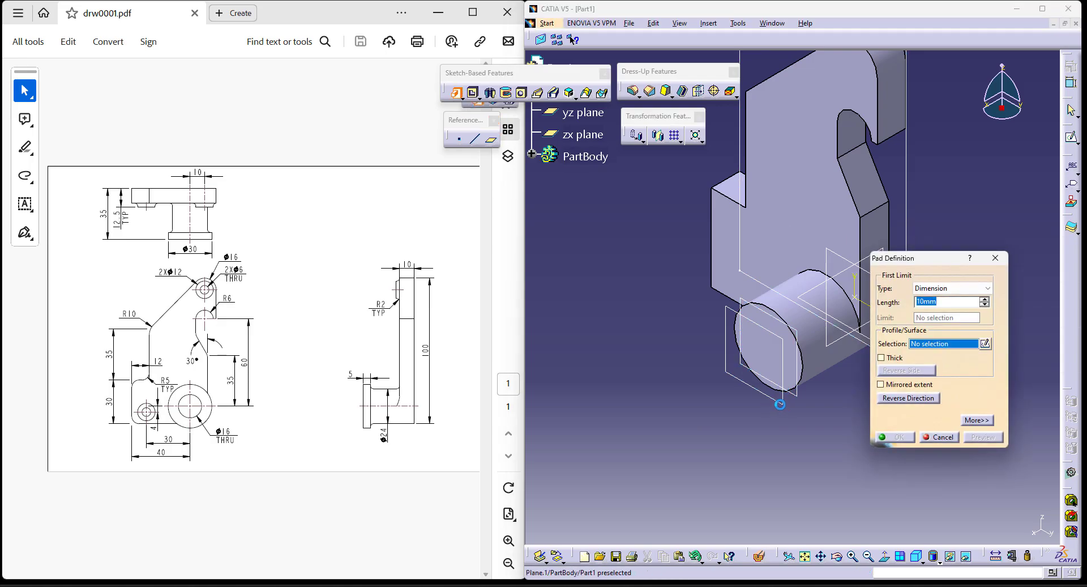
pyautogui.click(985, 344)
pyautogui.click(774, 411)
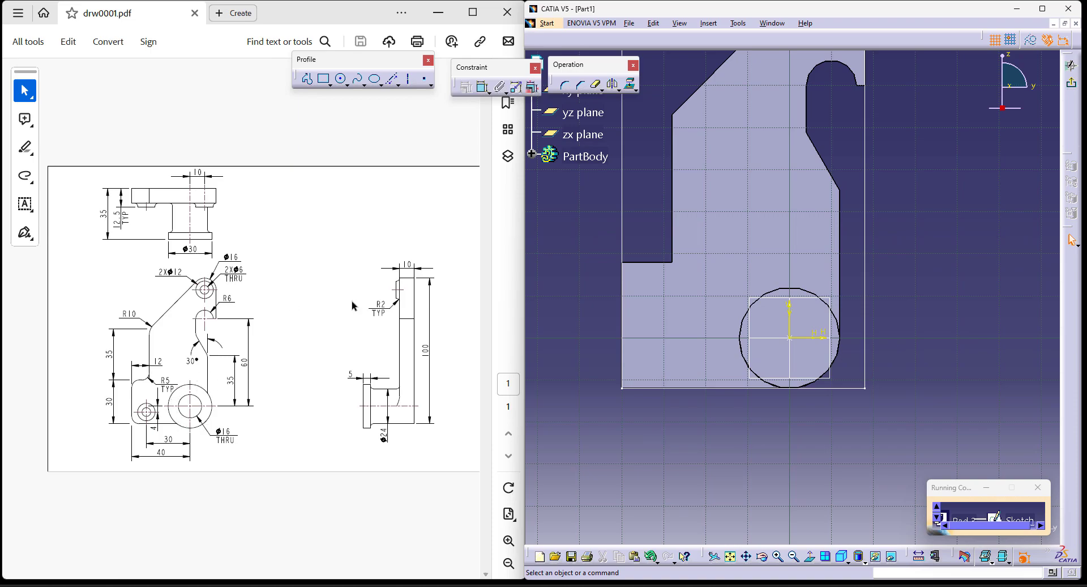
pyautogui.click(340, 79)
pyautogui.click(791, 338)
pyautogui.click(824, 398)
# Dimension the flange circle by its diameter and set it to 30 mm.
pyautogui.click(483, 88)
pyautogui.click(892, 263)
pyautogui.doubleClick(884, 272)
pyautogui.click(931, 401)
pyautogui.click(902, 418)
pyautogui.write('30')
pyautogui.press('Return')
# Finish the sketch and extrude the flange circle as a pad with the Up to plane limit, using Plane.2.
pyautogui.click(1071, 84)
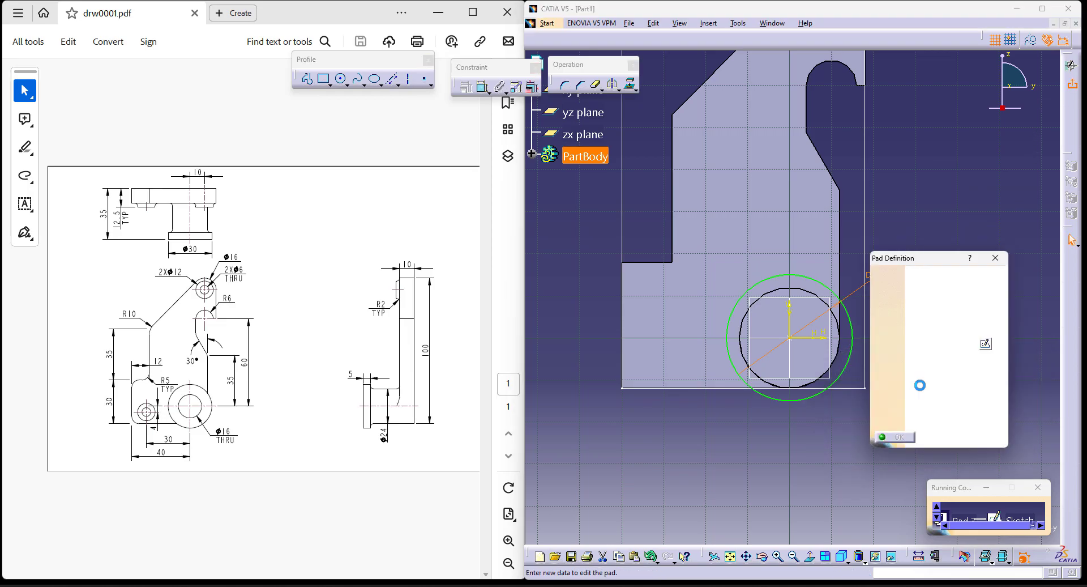
pyautogui.moveTo(803, 412); pyautogui.dragTo(736, 423, button='middle')
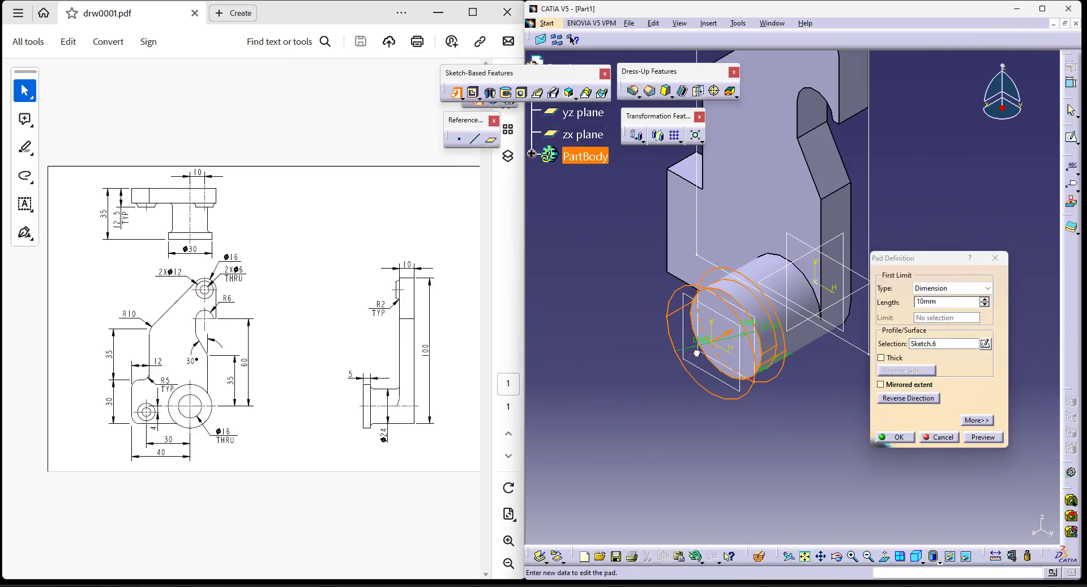
pyautogui.click(952, 288)
pyautogui.click(949, 325)
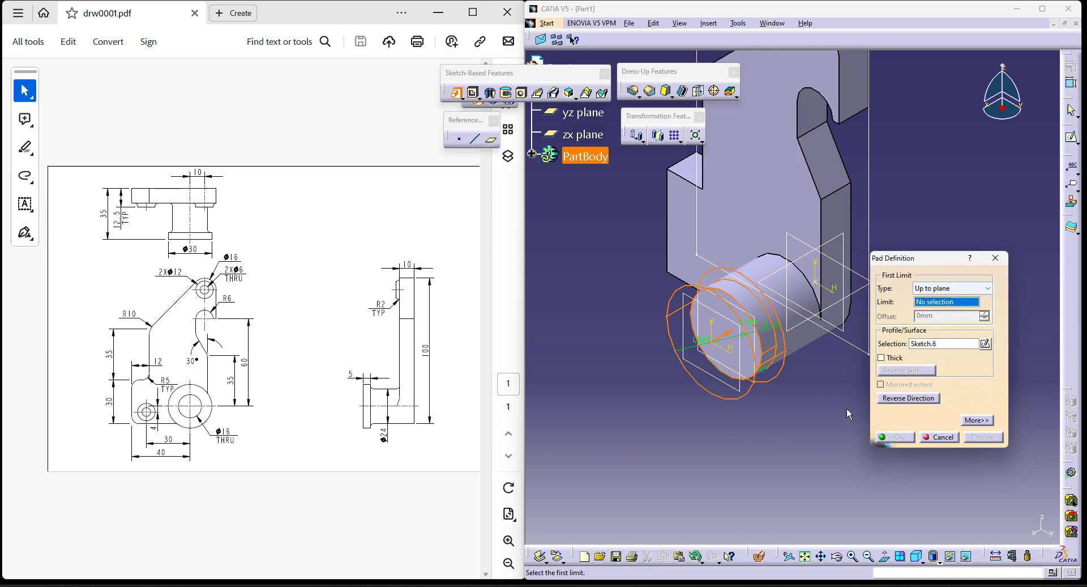
pyautogui.click(753, 386)
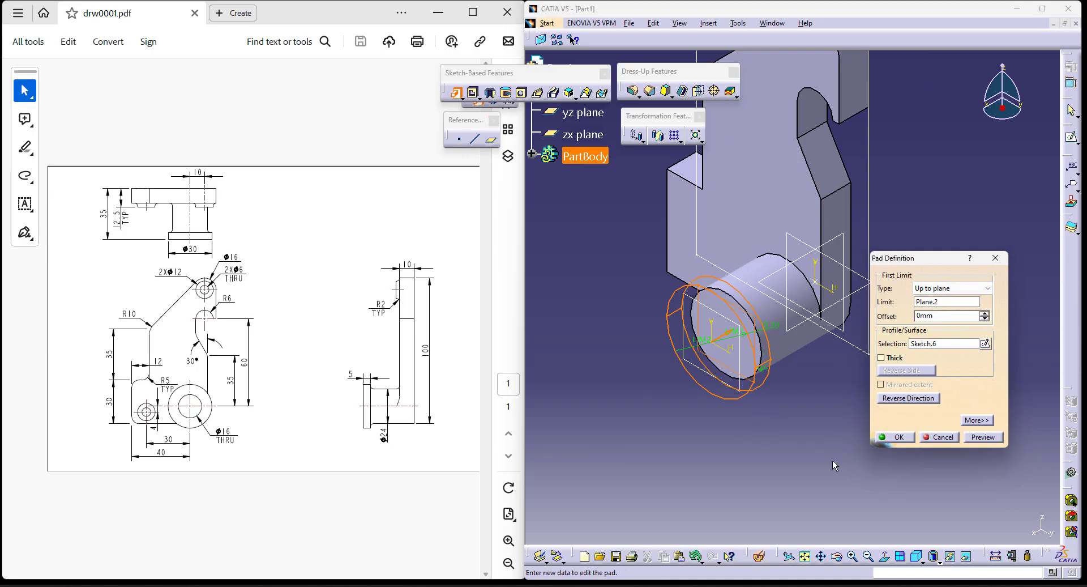
pyautogui.click(897, 438)
# Create a reference plane offset 12.5 mm from the yz plane, reversed towards the boss flange.
pyautogui.moveTo(826, 448); pyautogui.dragTo(903, 467, button='middle')
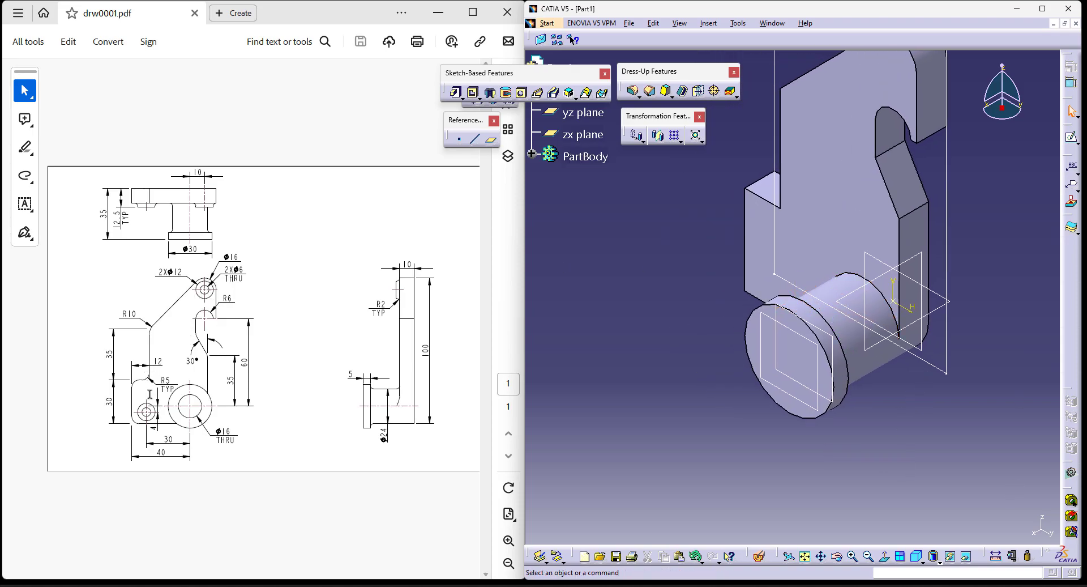
pyautogui.moveTo(750, 302); pyautogui.dragTo(700, 399, button='middle')
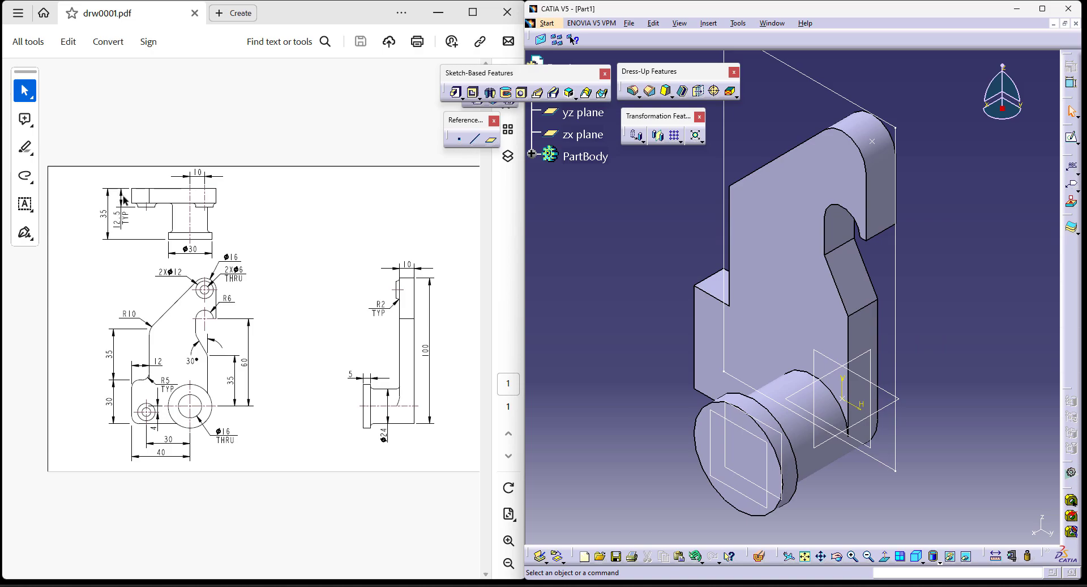
pyautogui.click(493, 141)
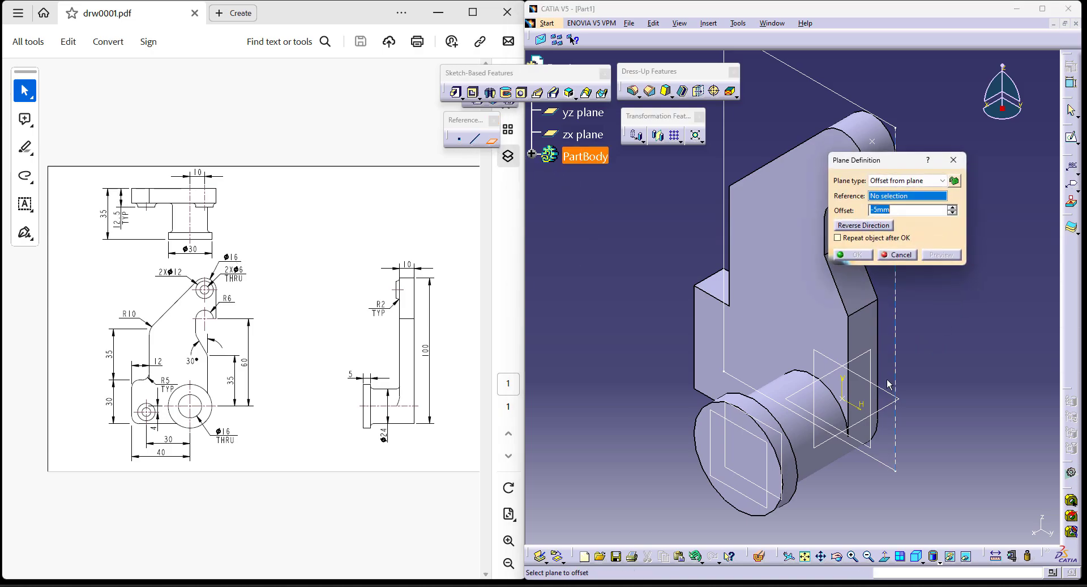
pyautogui.click(583, 112)
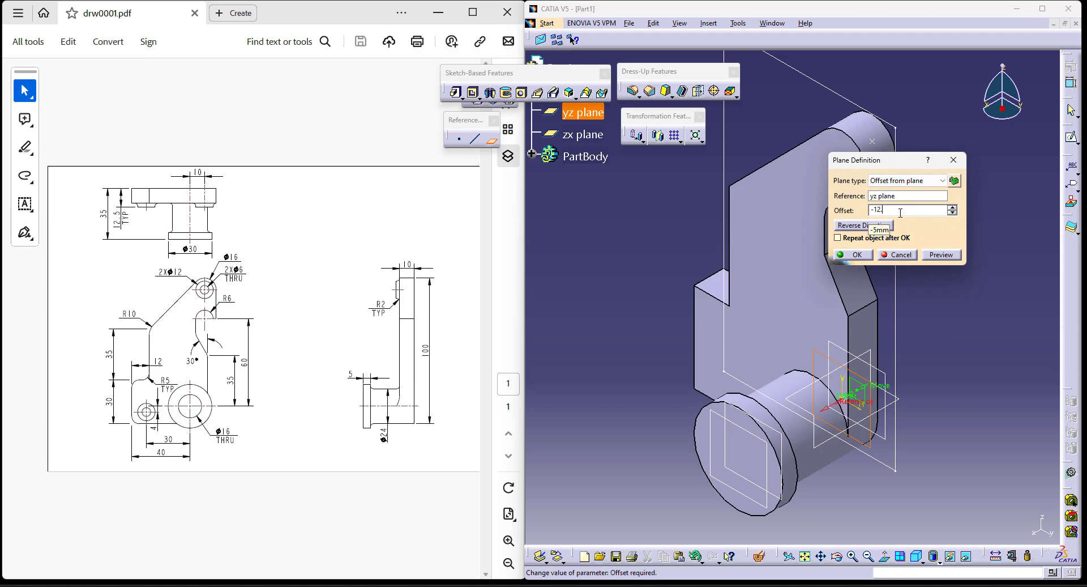
pyautogui.press('Return')
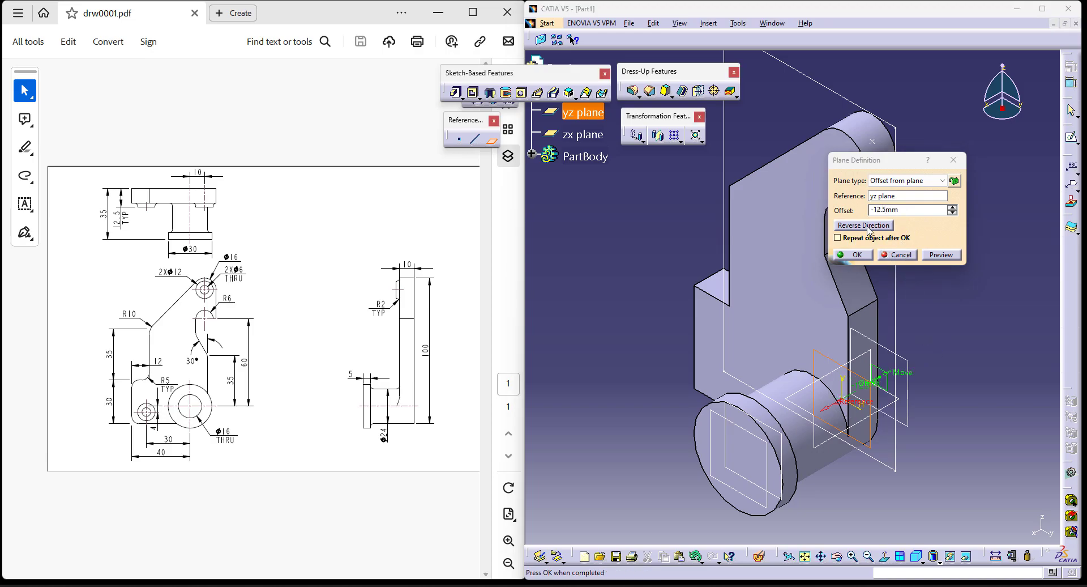
pyautogui.click(868, 225)
pyautogui.click(856, 254)
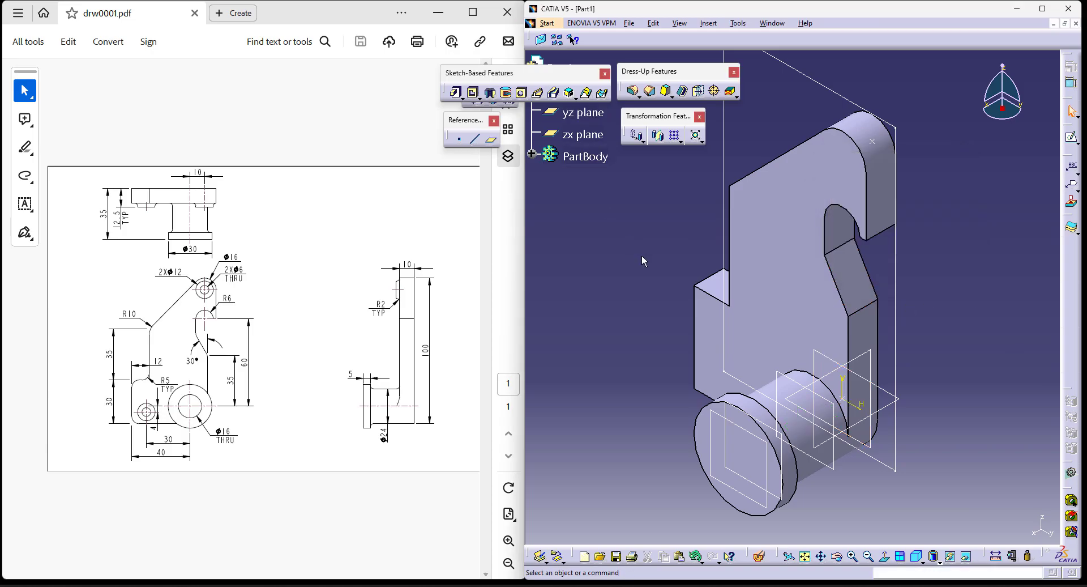
# Start a new pad sketch on the 12.5 mm offset plane and pick the centre point of the bracket's rounded top.
pyautogui.click(456, 92)
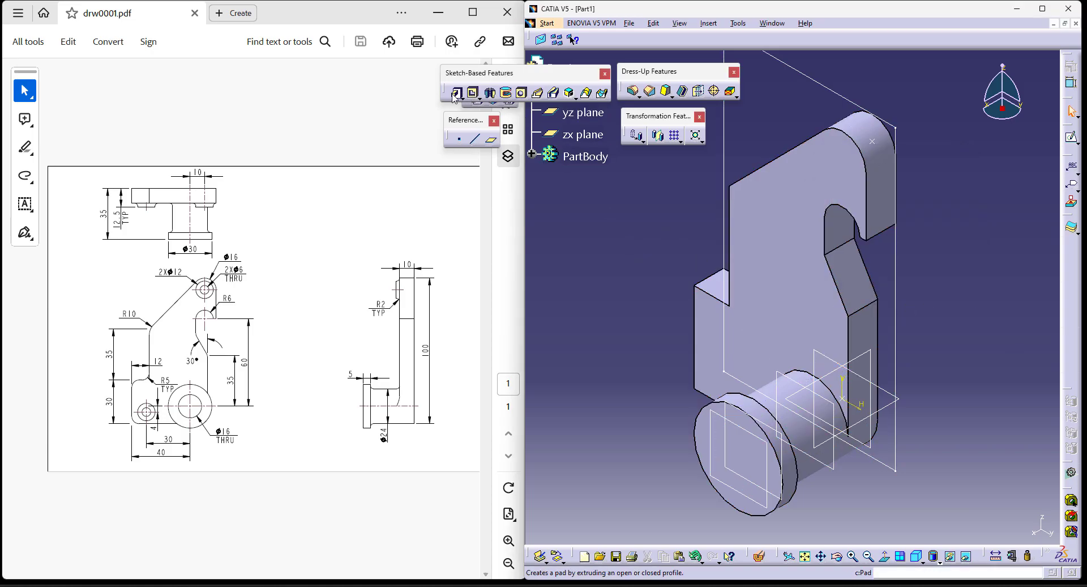
pyautogui.click(985, 344)
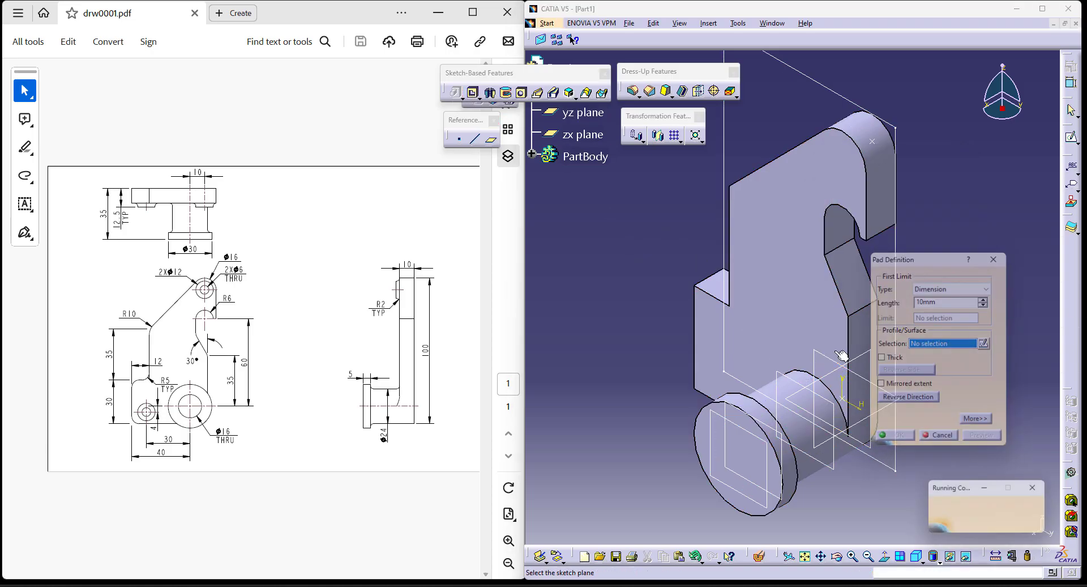
pyautogui.click(790, 378)
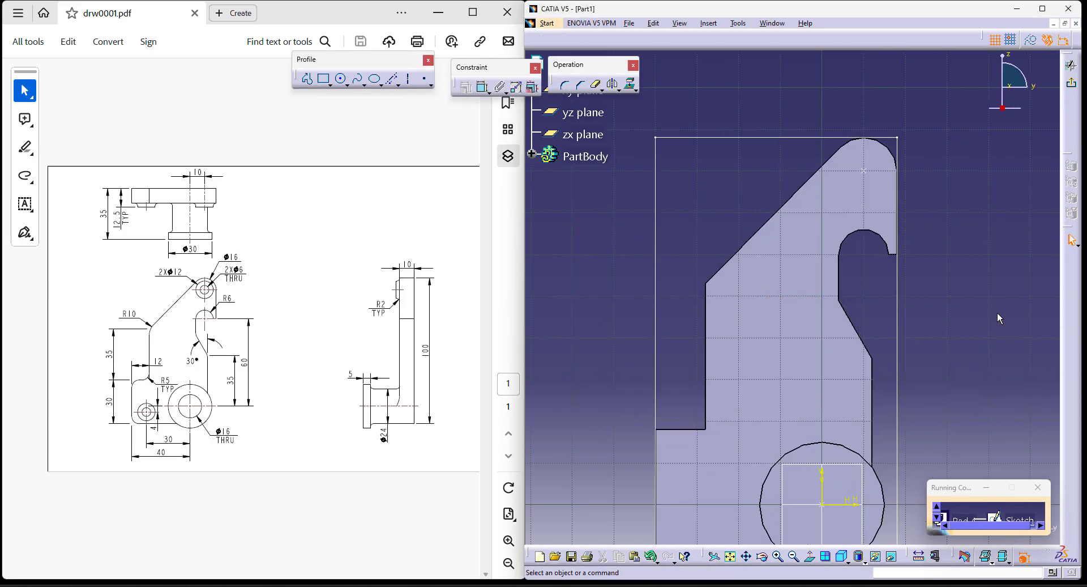
pyautogui.click(531, 155)
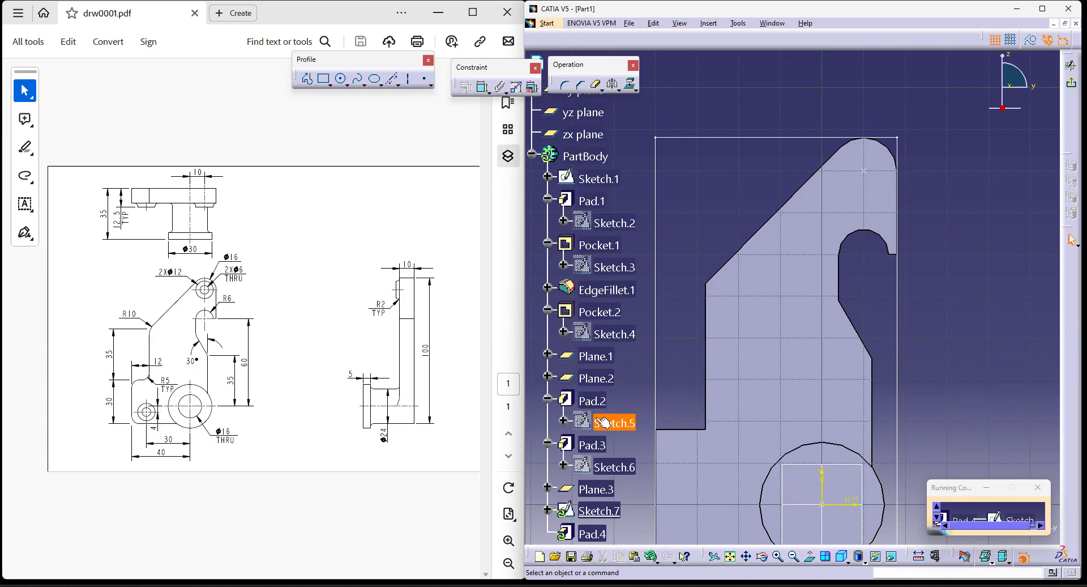
pyautogui.scroll(-3, 596, 419)
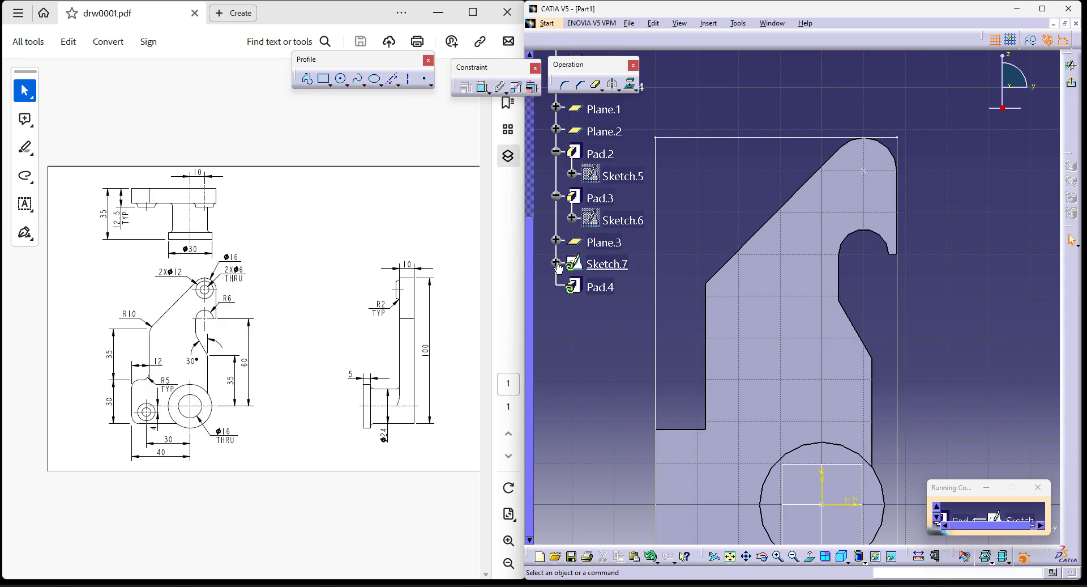
pyautogui.click(865, 171)
pyautogui.click(1032, 45)
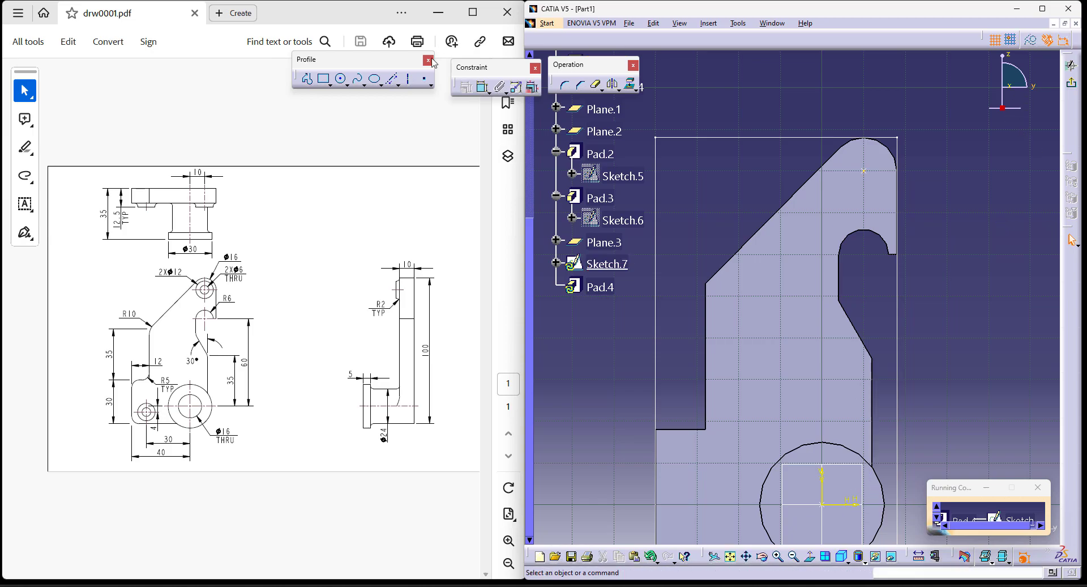
# Draw a circle centred on the rounded top's centre point and dimension its diameter to 12 mm.
pyautogui.click(348, 85)
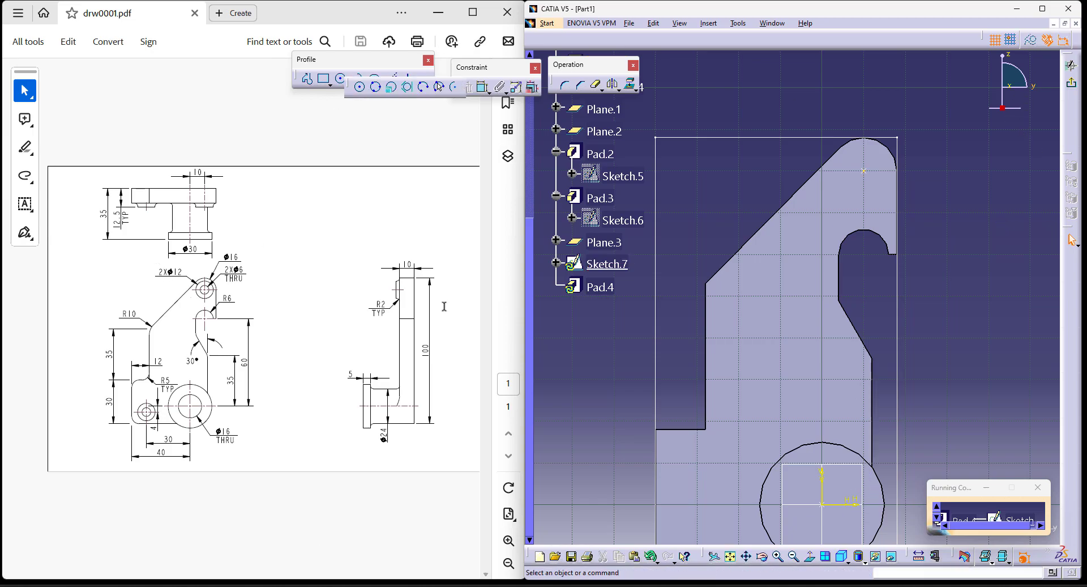
pyautogui.moveTo(348, 87); pyautogui.dragTo(351, 87)
pyautogui.click(363, 87)
pyautogui.click(863, 170)
pyautogui.click(884, 193)
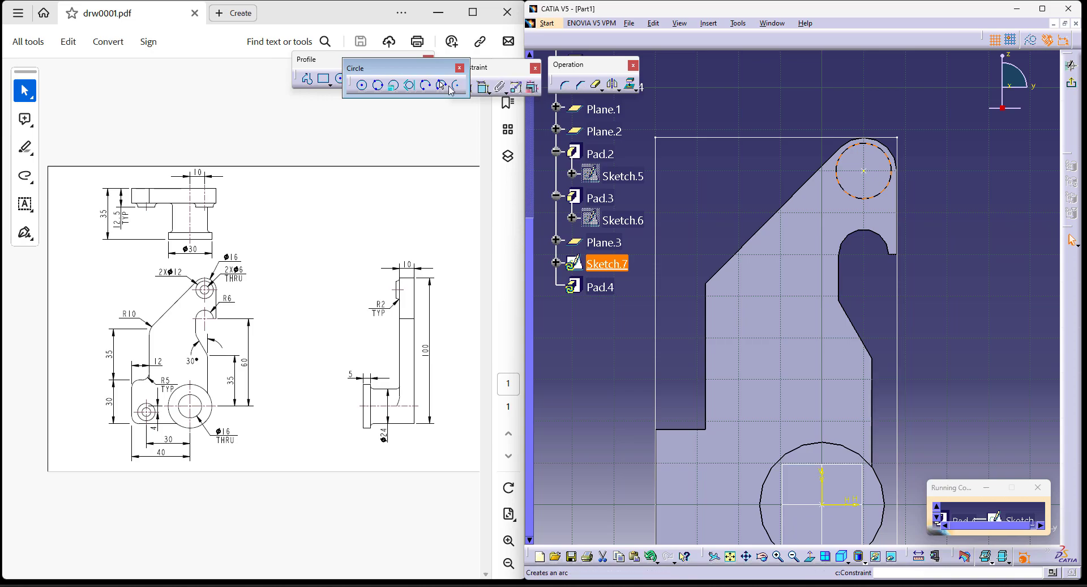
pyautogui.click(482, 87)
pyautogui.doubleClick(894, 124)
pyautogui.write('12')
pyautogui.press('Return')
# Finish the sketch and extrude the 12 mm circle as a pad towards the bracket plate with the Up to next limit.
pyautogui.click(1071, 83)
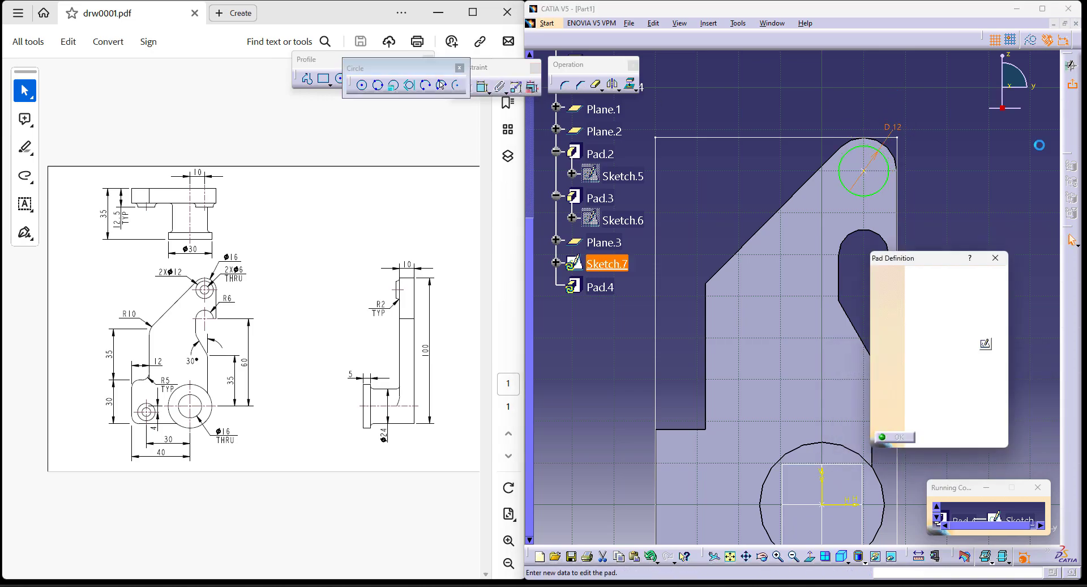
pyautogui.moveTo(872, 227); pyautogui.dragTo(756, 242, button='middle')
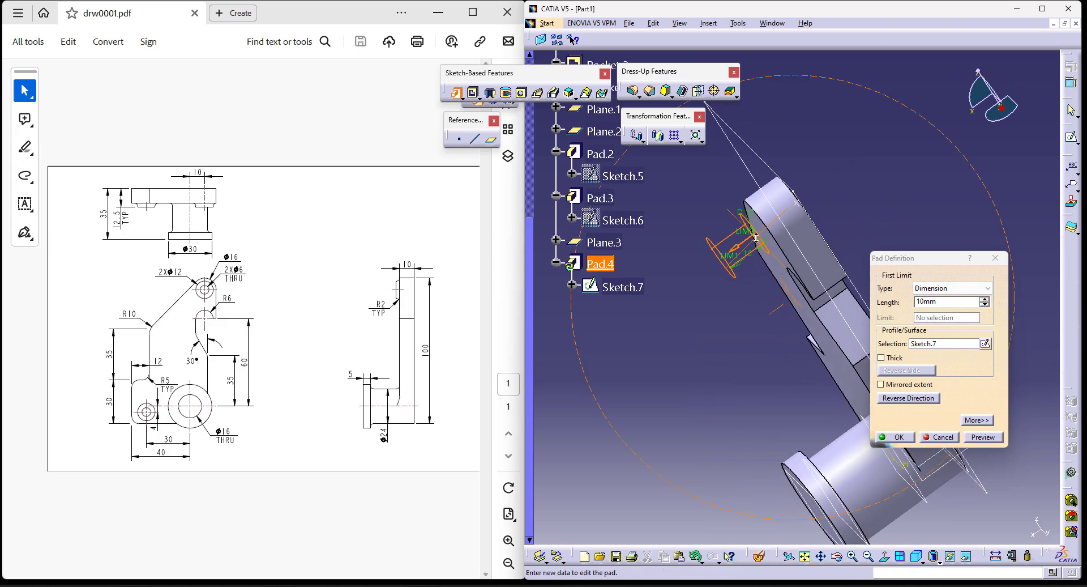
pyautogui.click(987, 288)
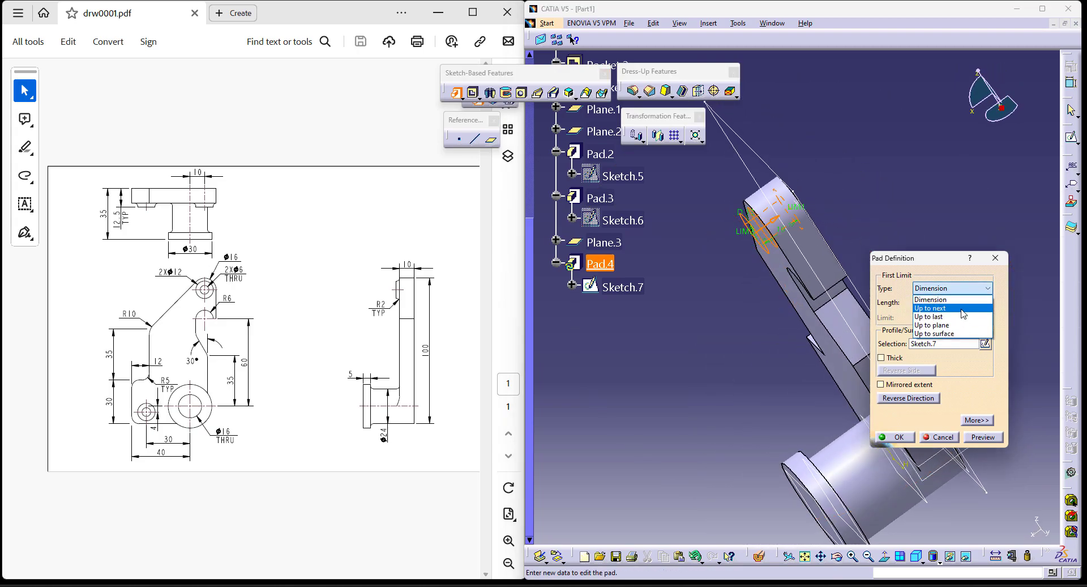
pyautogui.click(940, 301)
pyautogui.click(899, 437)
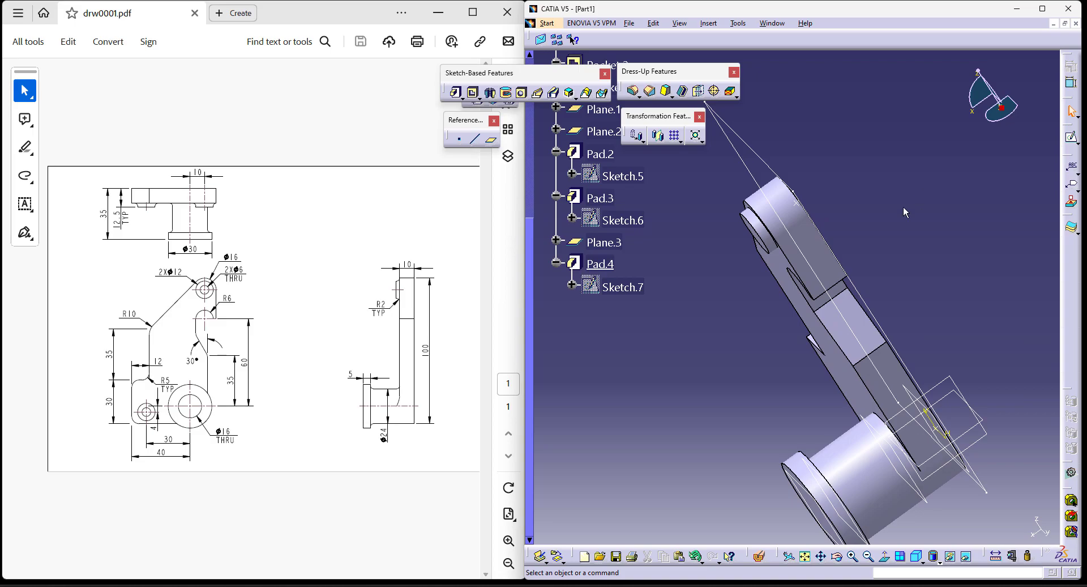
# Start another pad sketch on the 12.5 mm offset plane and draw a circle near the plate's lower corner beside the flange.
pyautogui.moveTo(916, 195); pyautogui.dragTo(903, 123, button='middle')
pyautogui.moveTo(869, 189); pyautogui.dragTo(866, 245, button='middle')
pyautogui.click(456, 92)
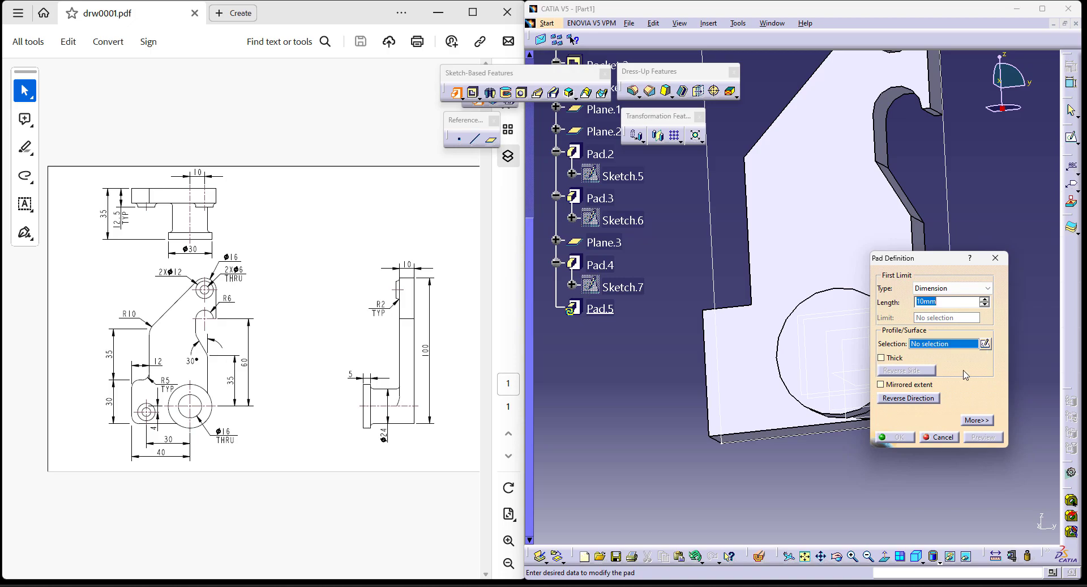
pyautogui.moveTo(805, 476); pyautogui.dragTo(725, 313, button='middle')
pyautogui.moveTo(750, 417); pyautogui.dragTo(756, 298, button='middle')
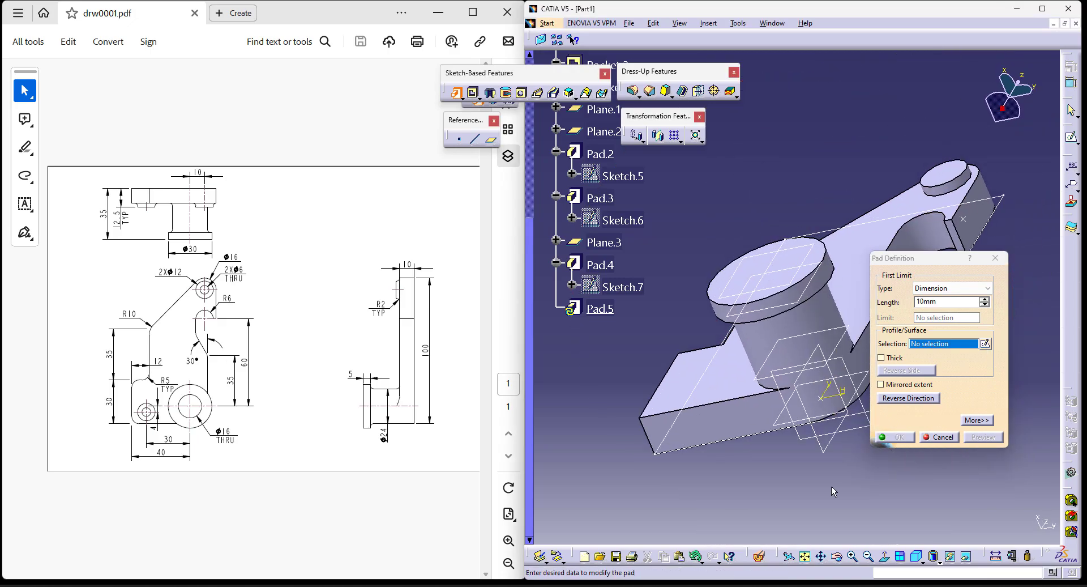
pyautogui.moveTo(828, 487); pyautogui.dragTo(799, 476, button='middle')
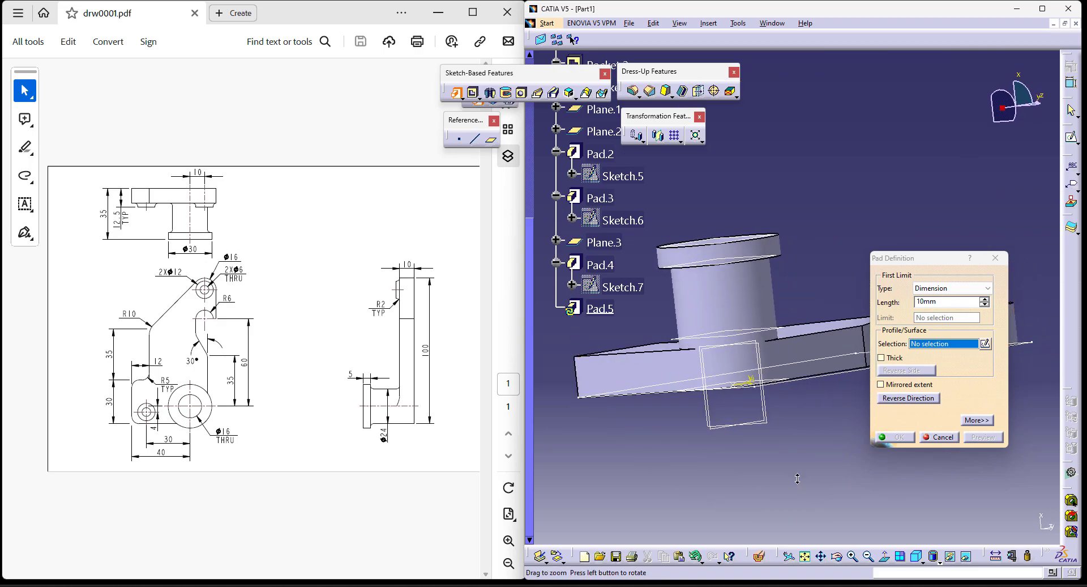
pyautogui.click(985, 344)
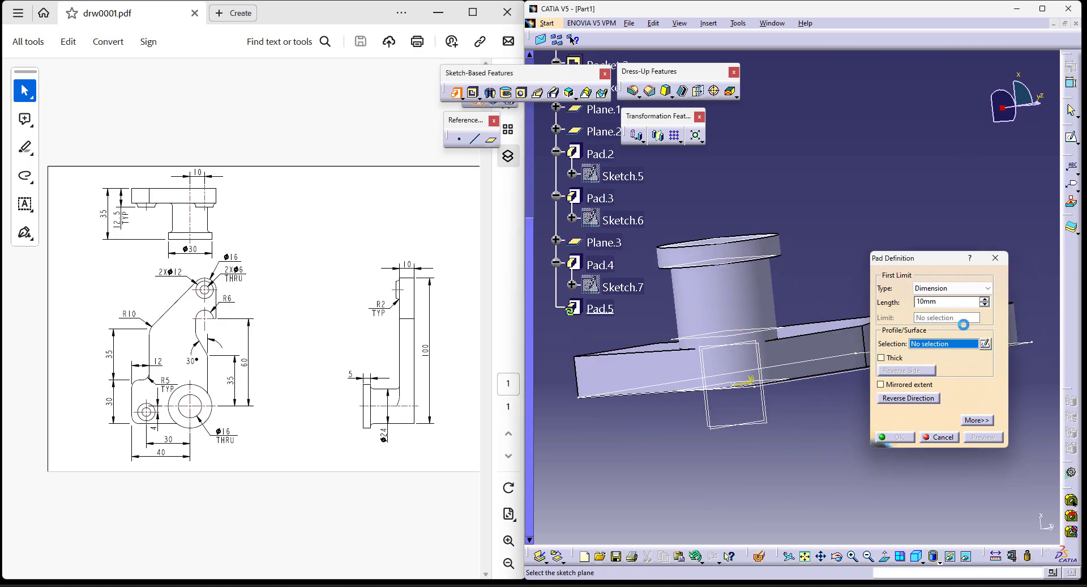
pyautogui.click(785, 334)
pyautogui.moveTo(789, 436)
pyautogui.mouseDown(button='middle')
pyautogui.moveTo(804, 346)
pyautogui.moveTo(832, 427)
pyautogui.moveTo(826, 447)
pyautogui.mouseUp(button='middle')
pyautogui.click(362, 85)
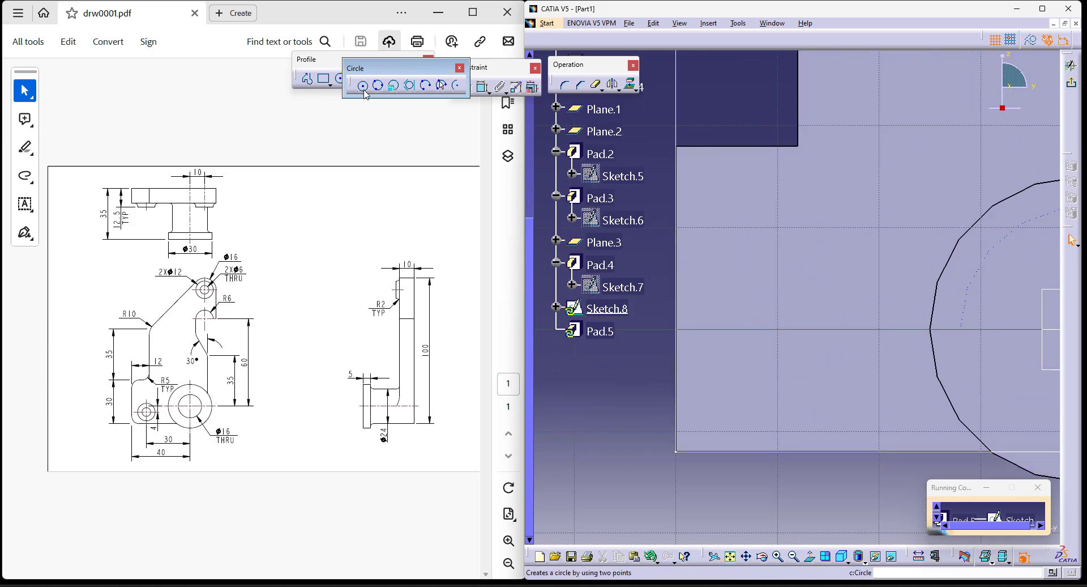
pyautogui.click(802, 355)
pyautogui.click(822, 414)
# Dimension the lower boss circle by its diameter and set it to 12 mm.
pyautogui.moveTo(844, 514)
pyautogui.mouseDown(button='middle')
pyautogui.moveTo(760, 431)
pyautogui.moveTo(767, 503)
pyautogui.mouseUp(button='middle')
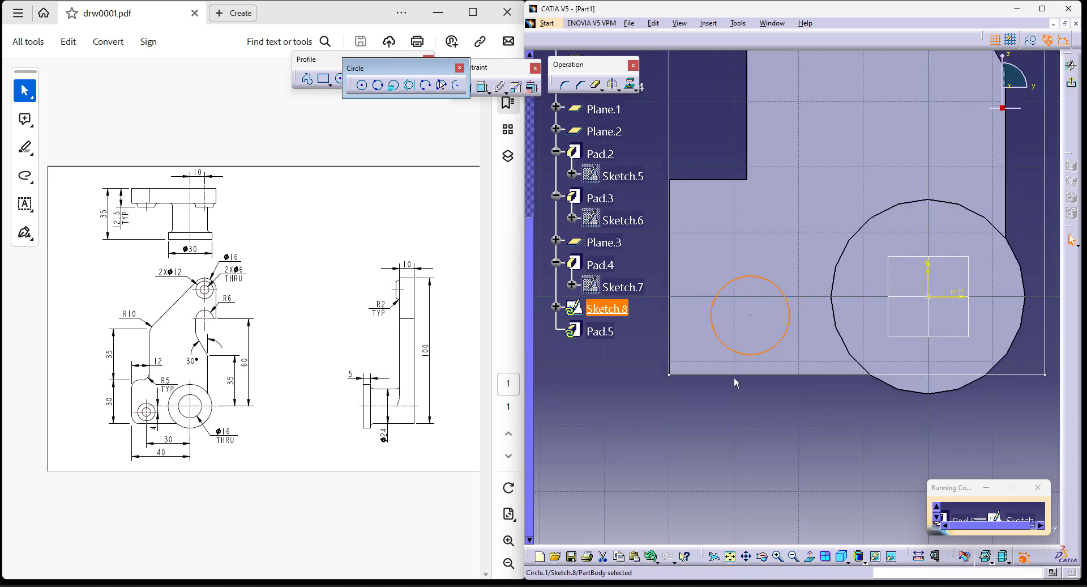
pyautogui.click(482, 87)
pyautogui.doubleClick(669, 402)
pyautogui.write('12')
pyautogui.press('Return')
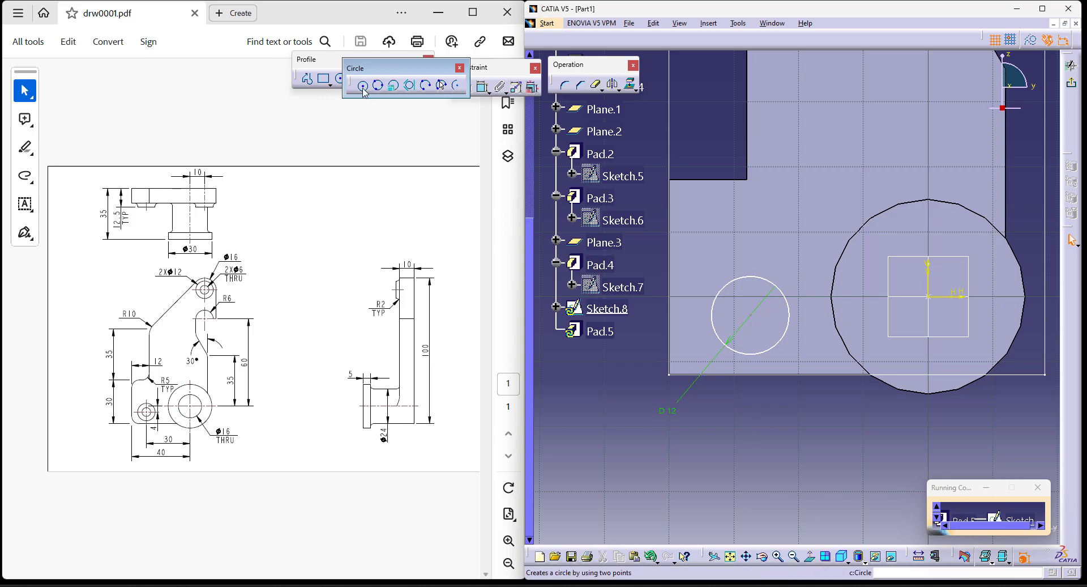
# Dimension the vertical distance between the lower boss circle's centre and the horizontal axis, setting it to 4 mm.
pyautogui.click(482, 86)
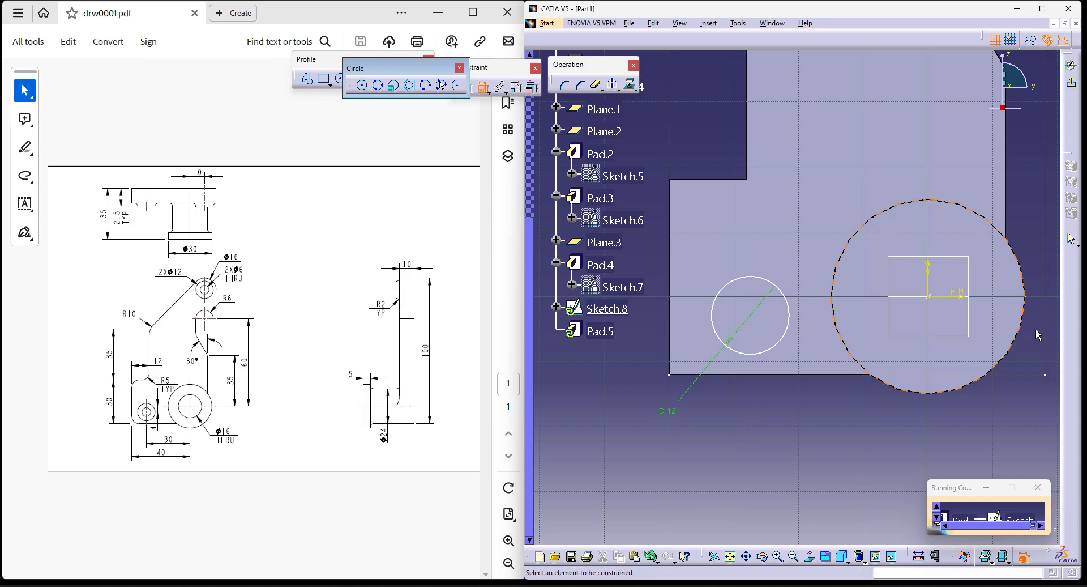
pyautogui.click(955, 296)
pyautogui.click(751, 321)
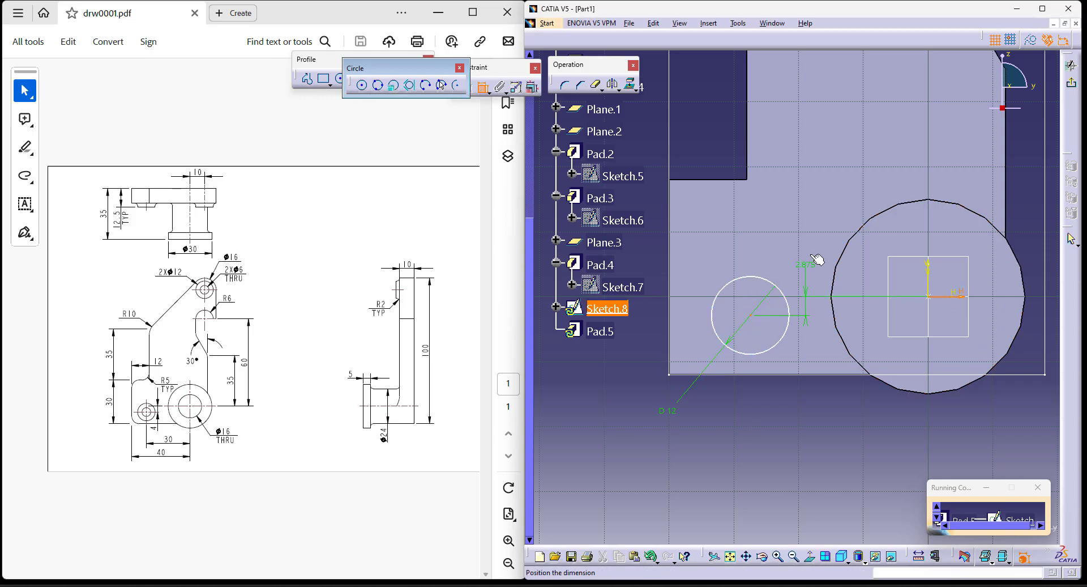
pyautogui.click(816, 242)
pyautogui.write('4')
pyautogui.press('Return')
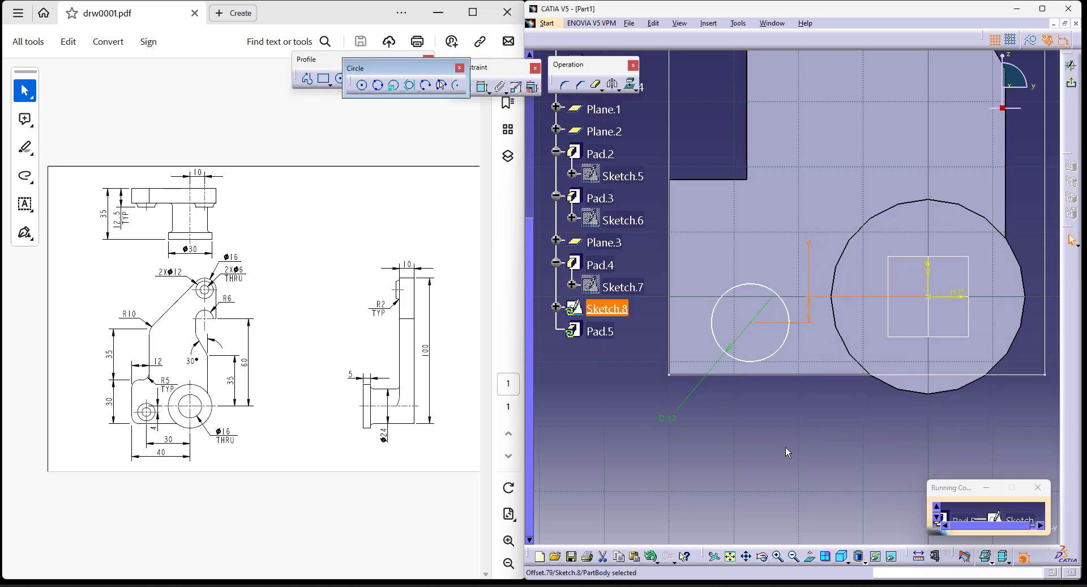
# Dimension the horizontal distance from the vertical axis to the lower boss circle's centre and set it to 30 mm.
pyautogui.click(483, 88)
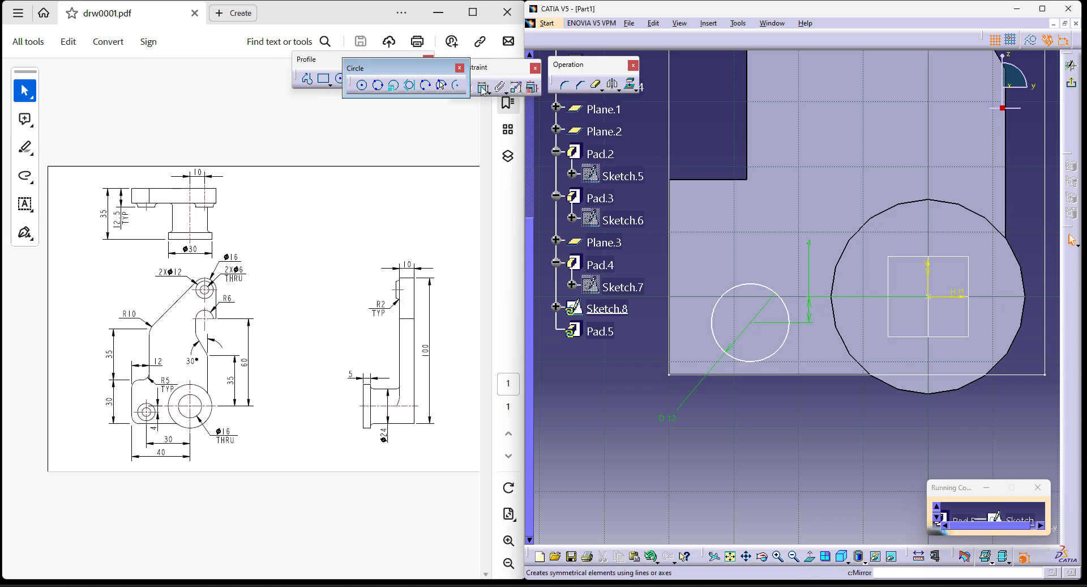
pyautogui.click(928, 281)
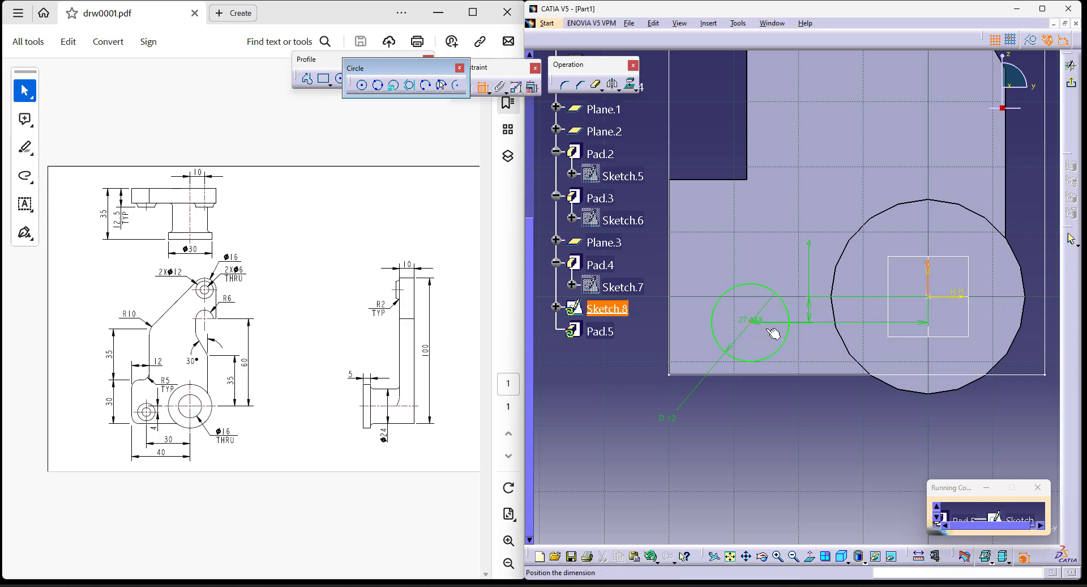
pyautogui.click(832, 439)
pyautogui.write('30mm')
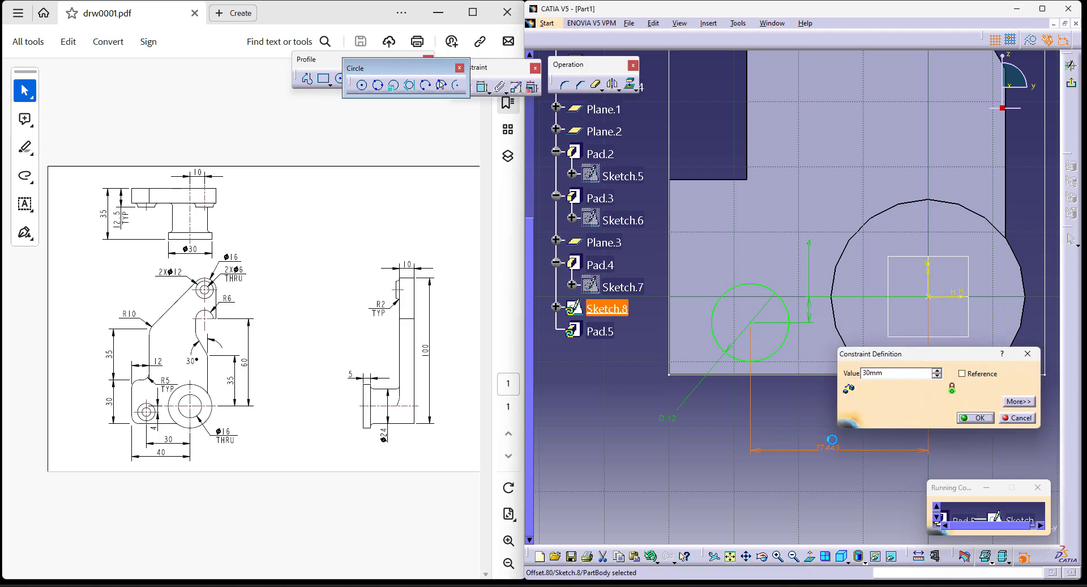
pyautogui.press('Return')
# Finish the sketch, extrude the lower boss circle as a pad with the Up to next limit, and return to the isometric view.
pyautogui.click(1076, 88)
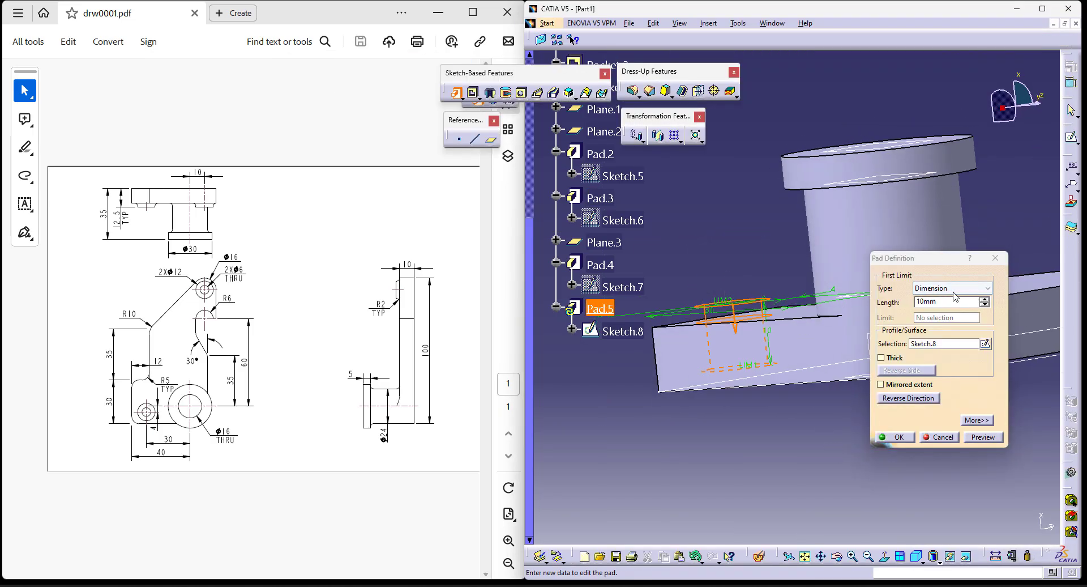
pyautogui.click(973, 291)
pyautogui.click(951, 300)
pyautogui.click(896, 437)
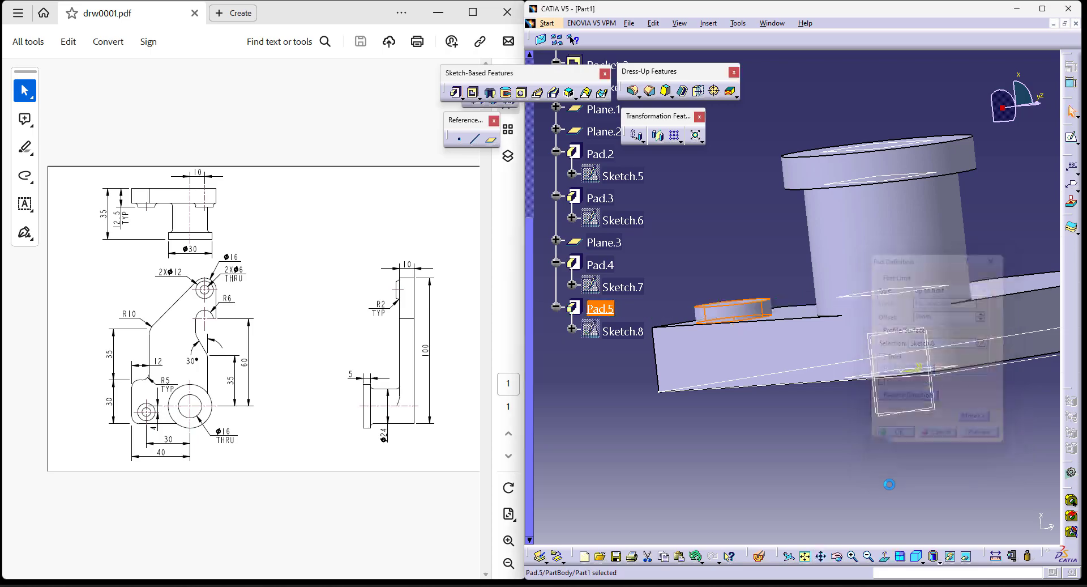
pyautogui.click(917, 556)
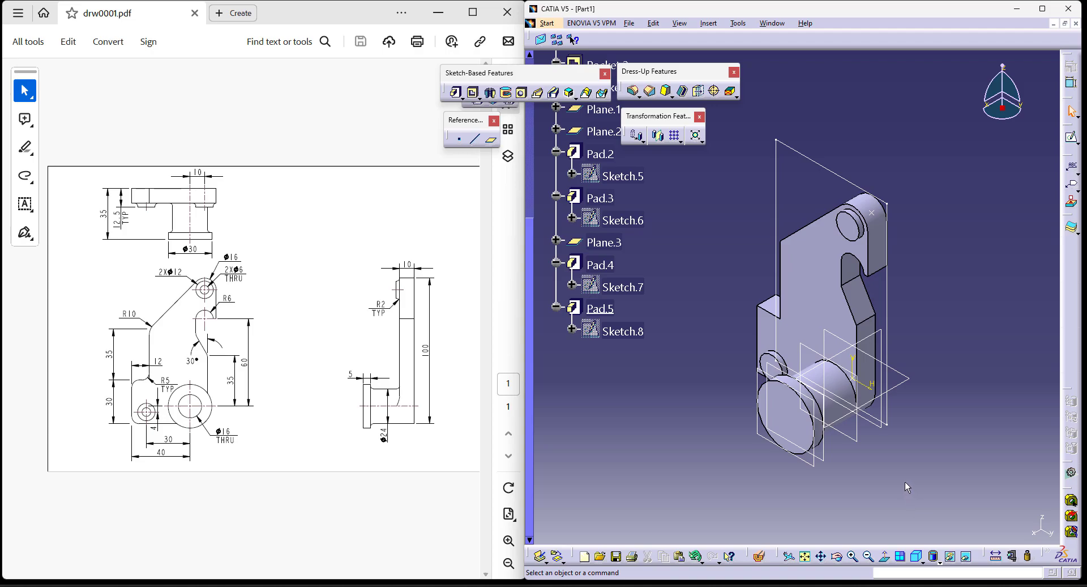
# Start a hole on the front face of the upper raised boss and open its positioning sketch.
pyautogui.click(602, 109)
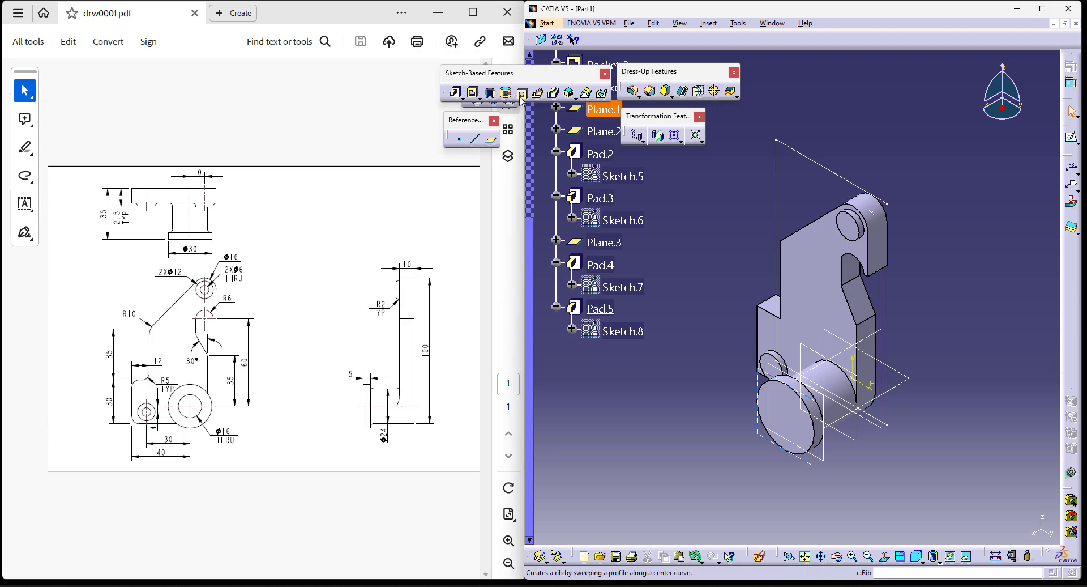
pyautogui.click(521, 94)
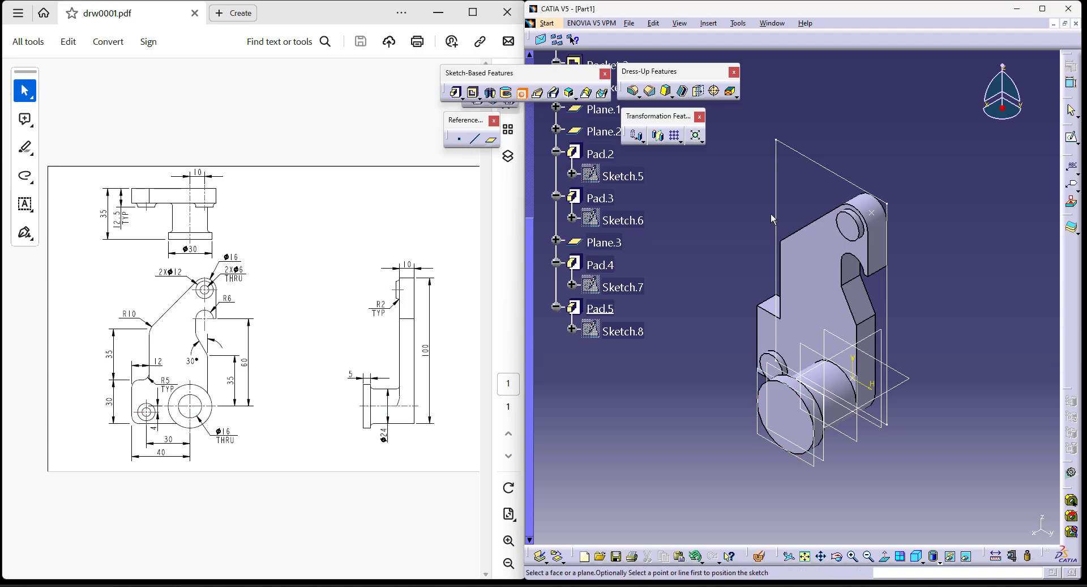
pyautogui.click(852, 222)
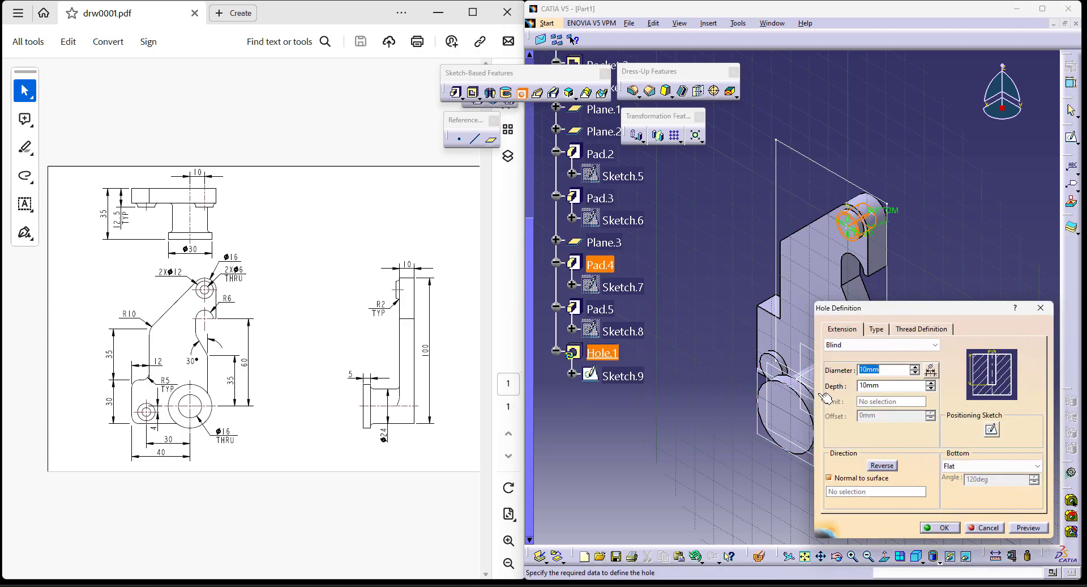
pyautogui.click(991, 432)
# Constrain the hole's centre point concentric with the bracket's rounded top edge and finish the positioning sketch.
pyautogui.moveTo(976, 357)
pyautogui.mouseDown(button='middle')
pyautogui.moveTo(971, 230)
pyautogui.moveTo(890, 389)
pyautogui.moveTo(897, 256)
pyautogui.mouseUp(button='middle')
pyautogui.click(482, 87)
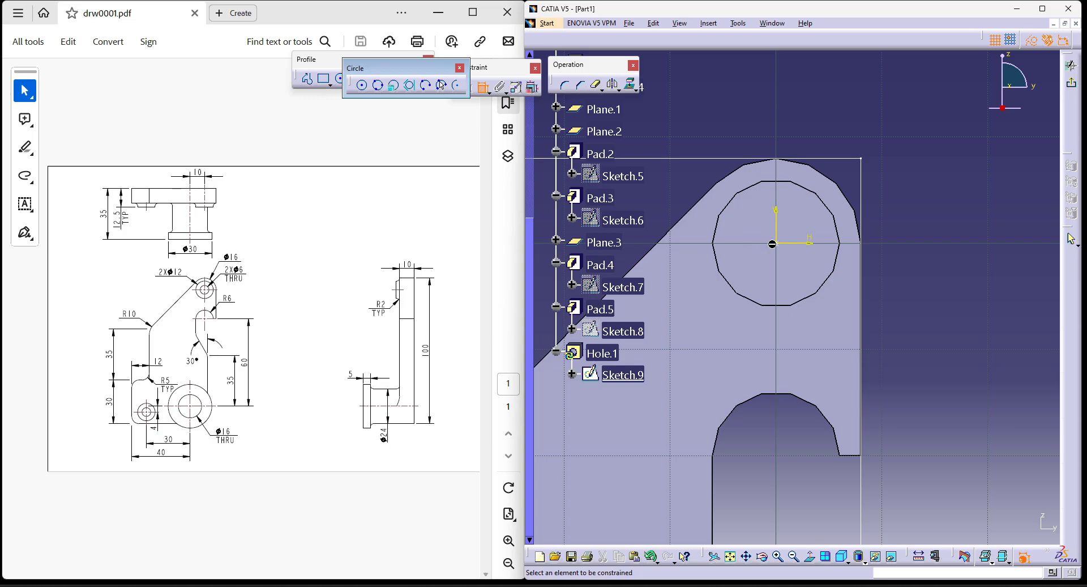
pyautogui.click(776, 242)
pyautogui.click(818, 172)
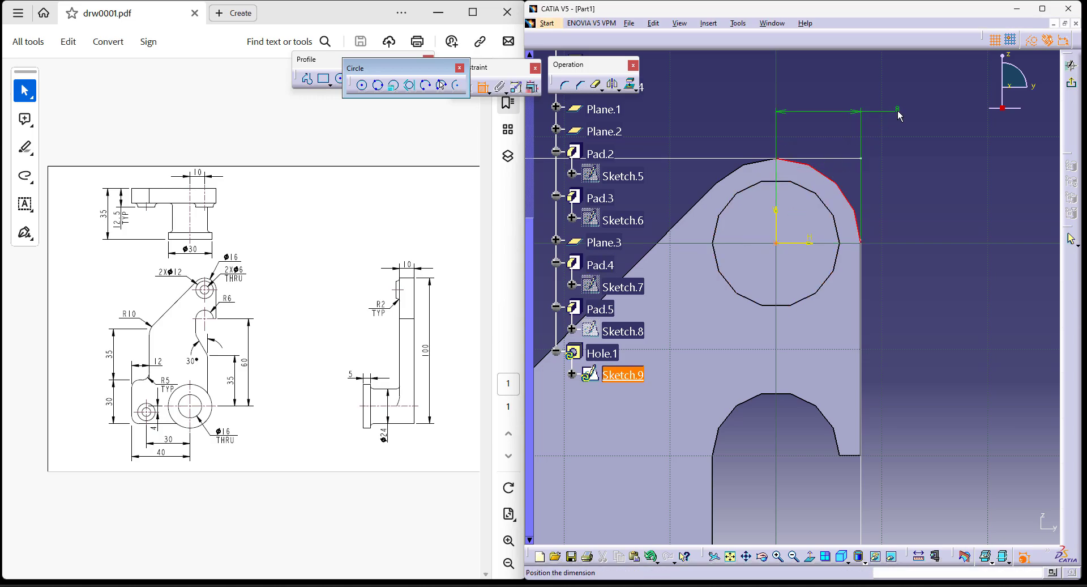
pyautogui.rightClick(898, 108)
pyautogui.click(962, 194)
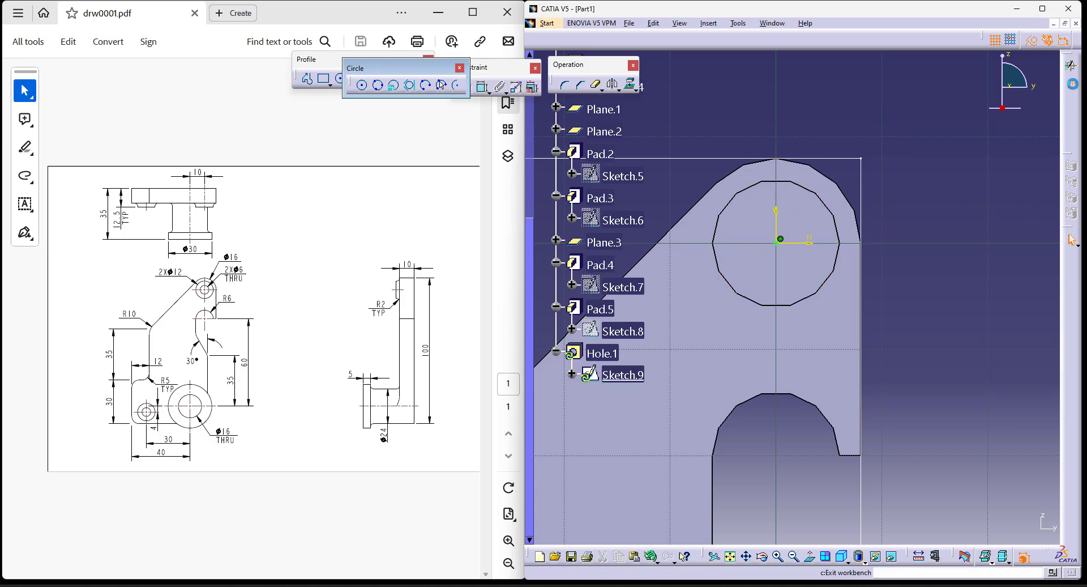
pyautogui.click(1073, 86)
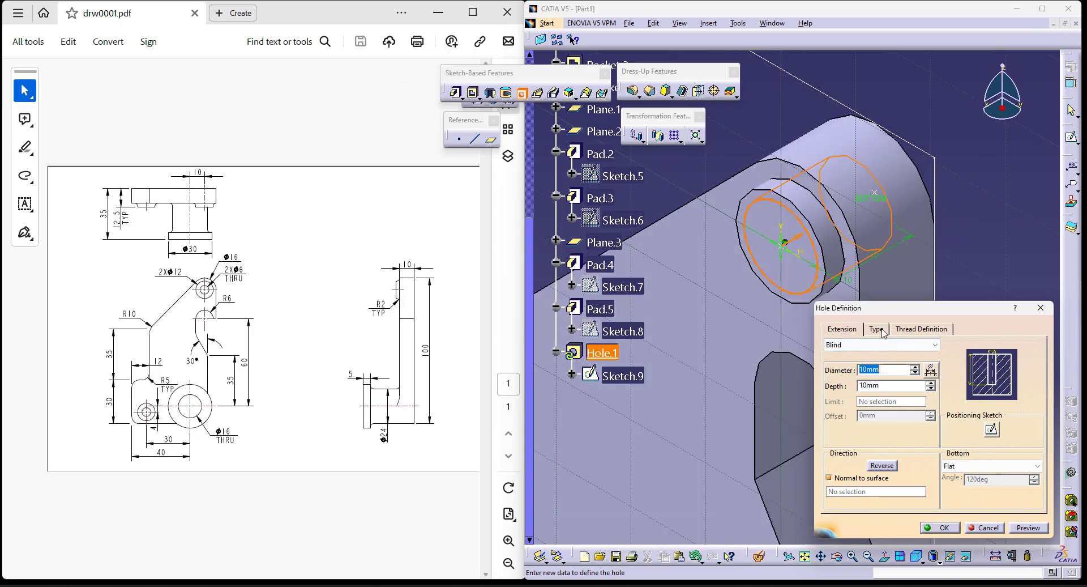
# Complete the upper raised boss's hole with a 6 mm diameter and the Up To Next extension.
pyautogui.press('Tab')
pyautogui.click(919, 345)
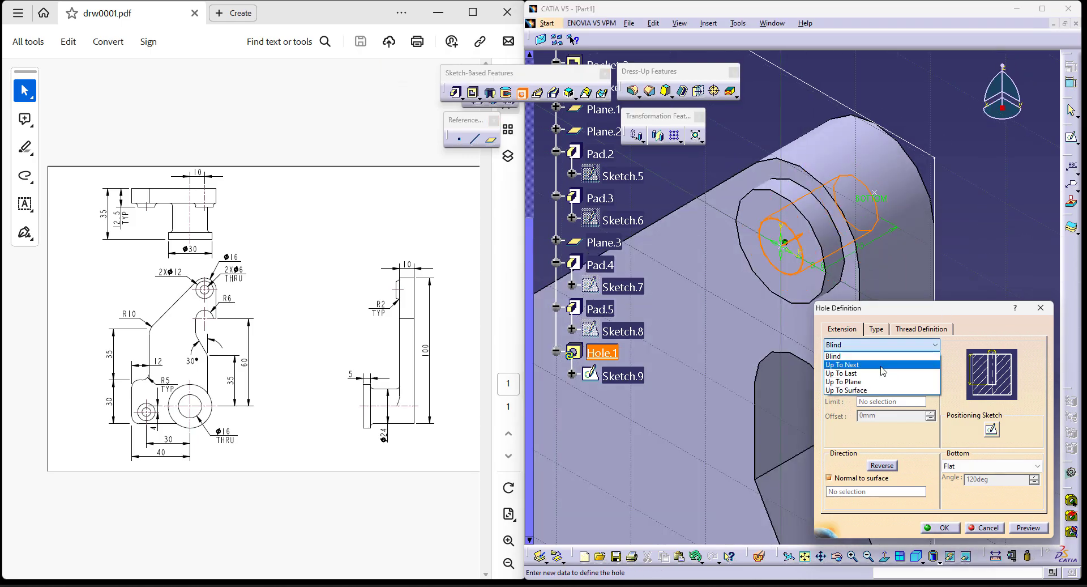
pyautogui.click(883, 363)
pyautogui.click(945, 528)
pyautogui.click(993, 329)
# Start a hole on the front face of the lower raised boss and open its positioning sketch.
pyautogui.keyDown('ctrl'); pyautogui.moveTo(963, 255); pyautogui.dragTo(970, 220, button='middle'); pyautogui.keyUp('ctrl')
pyautogui.keyDown('ctrl'); pyautogui.moveTo(838, 385); pyautogui.dragTo(815, 299, button='middle'); pyautogui.keyUp('ctrl')
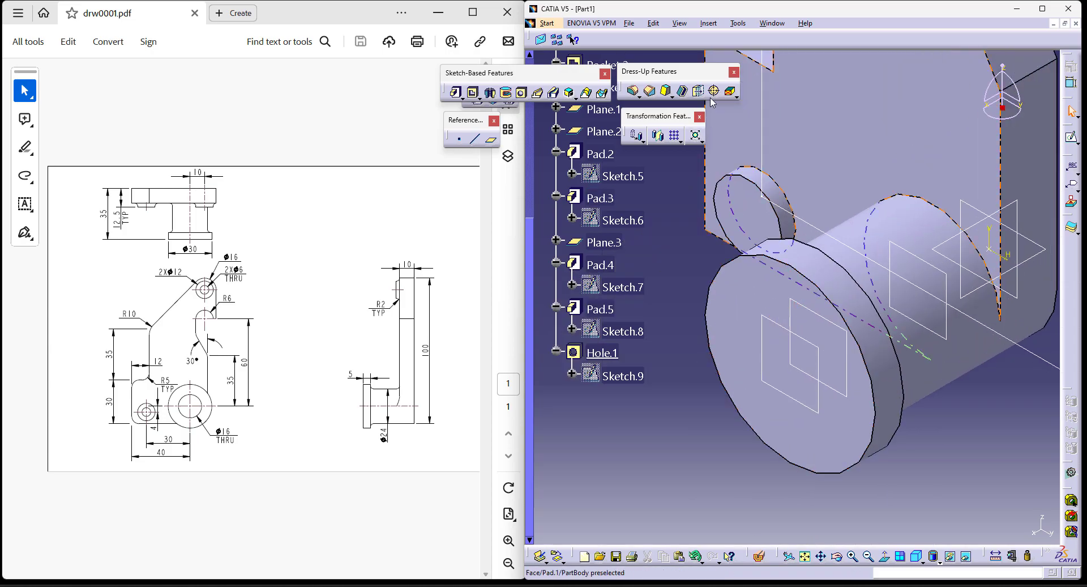
pyautogui.click(521, 93)
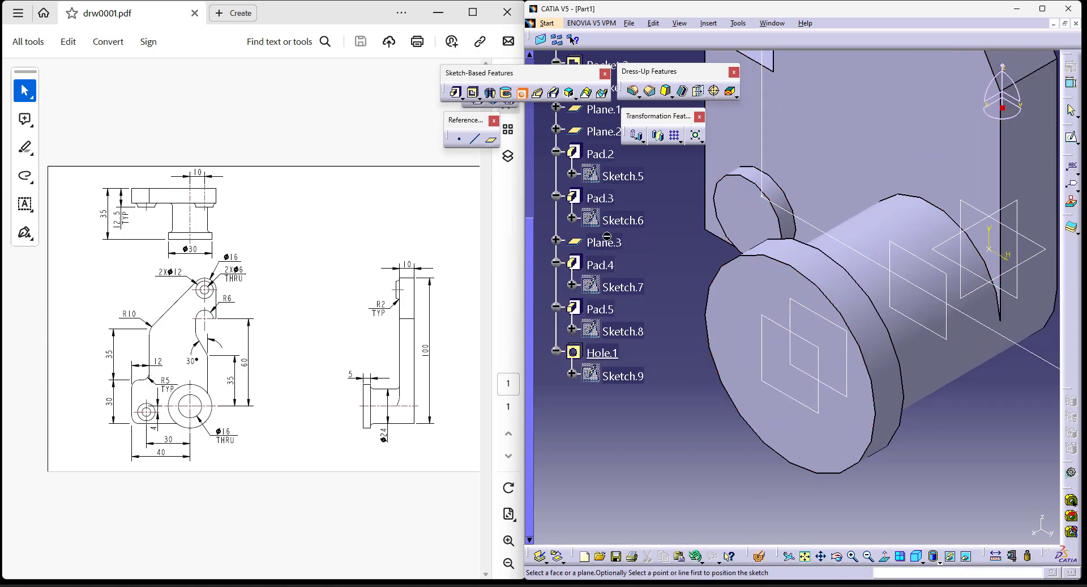
pyautogui.click(746, 218)
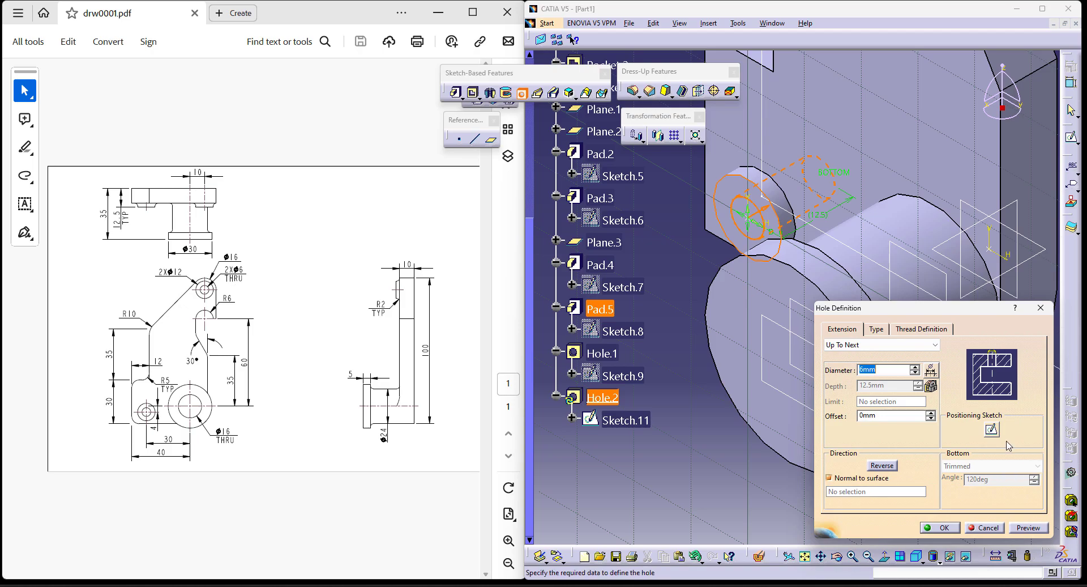
pyautogui.click(990, 430)
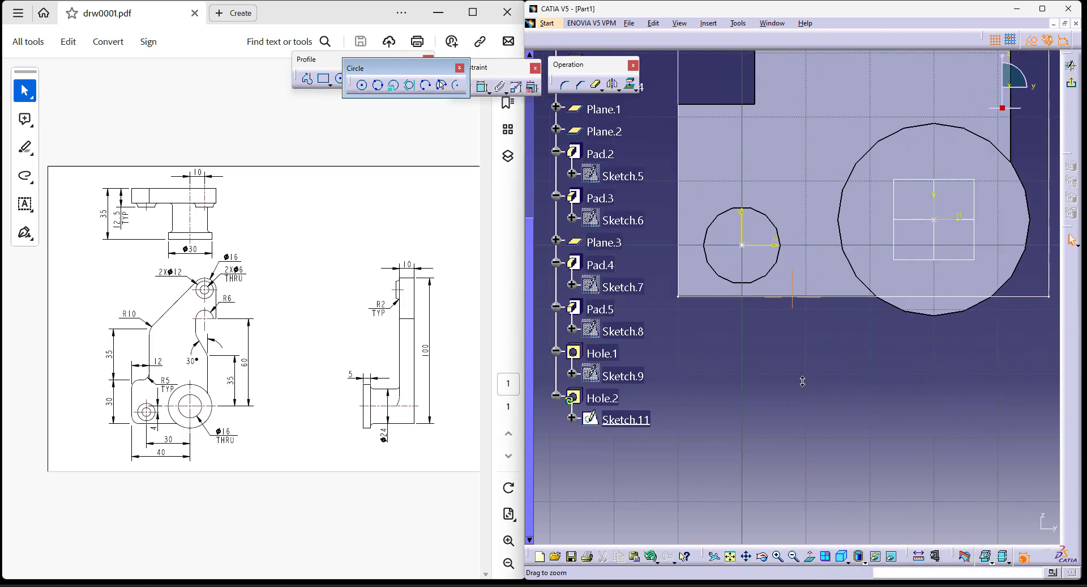
# Constrain the hole's centre point concentric with the lower raised boss's circular edge and finish the positioning sketch.
pyautogui.click(724, 226)
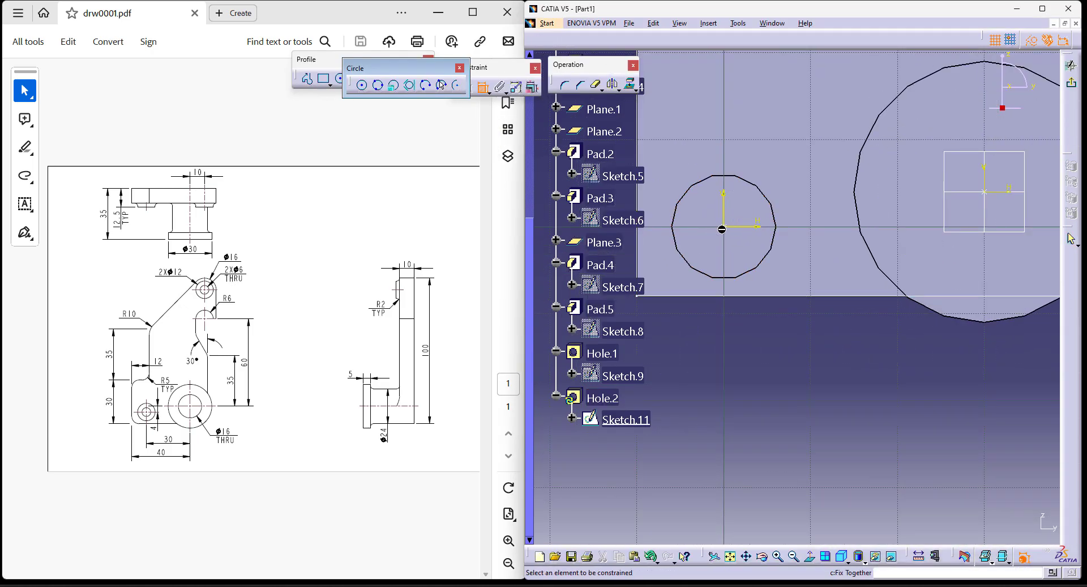
pyautogui.click(764, 264)
pyautogui.rightClick(764, 370)
pyautogui.click(803, 452)
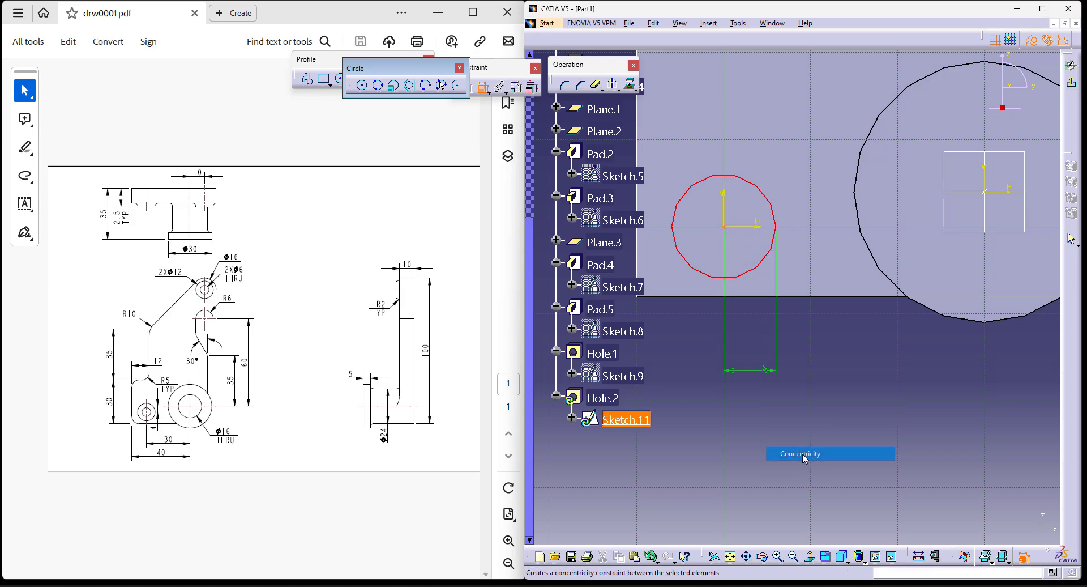
pyautogui.click(1073, 83)
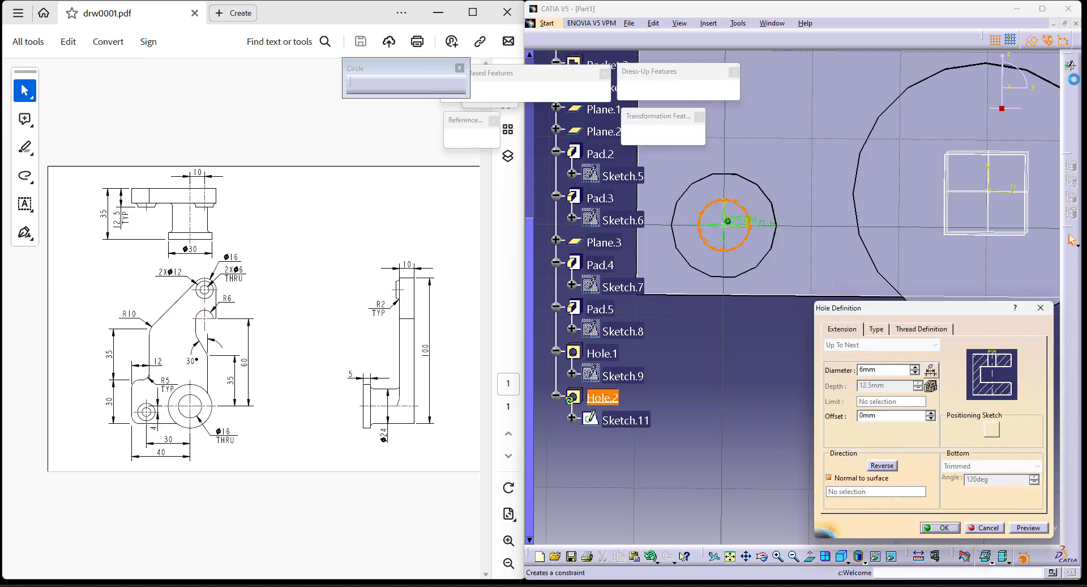
# Complete the lower raised boss's hole with a 6 mm diameter and the Up To Next extension.
pyautogui.click(880, 345)
pyautogui.click(879, 367)
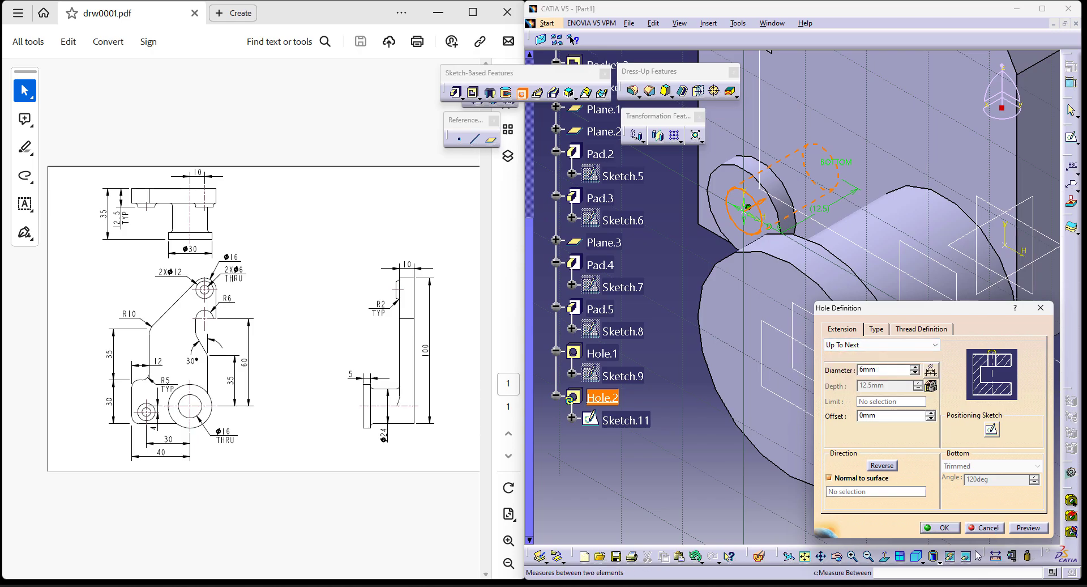
pyautogui.click(940, 527)
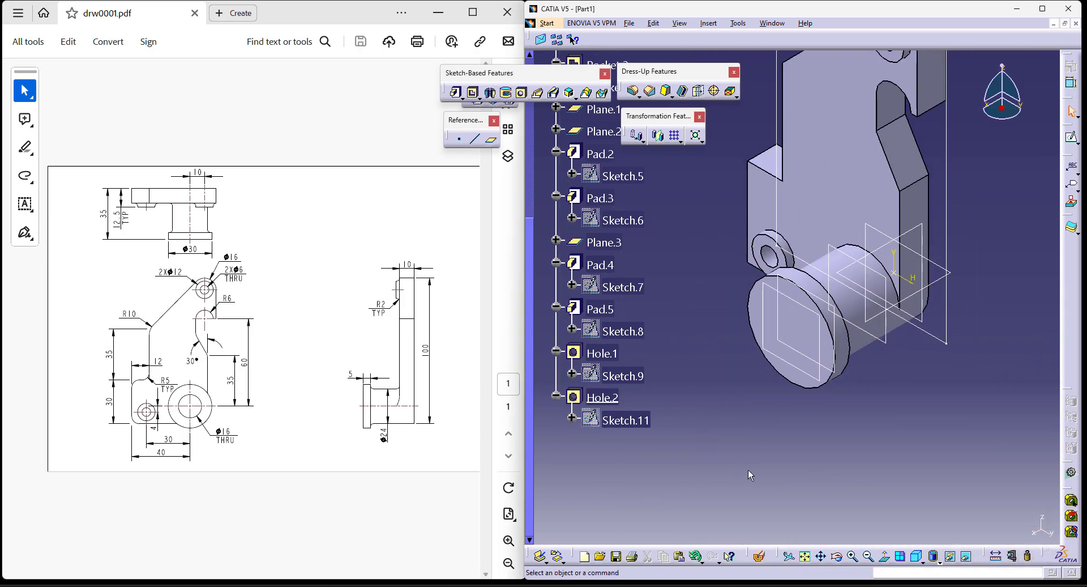
# Start a hole on the front face of the large flange and open its positioning sketch.
pyautogui.click(521, 92)
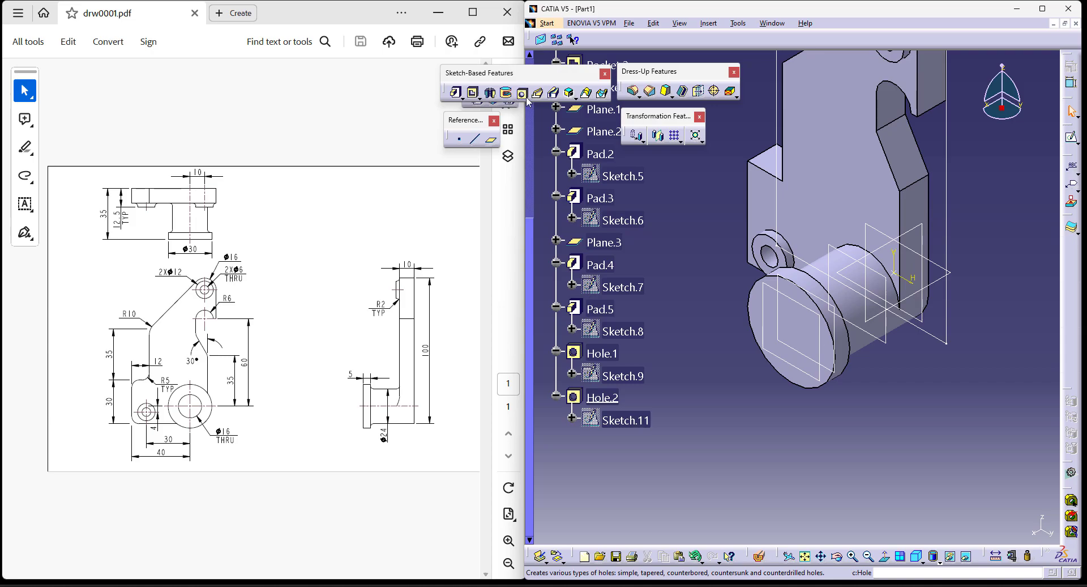
pyautogui.click(805, 334)
pyautogui.click(993, 429)
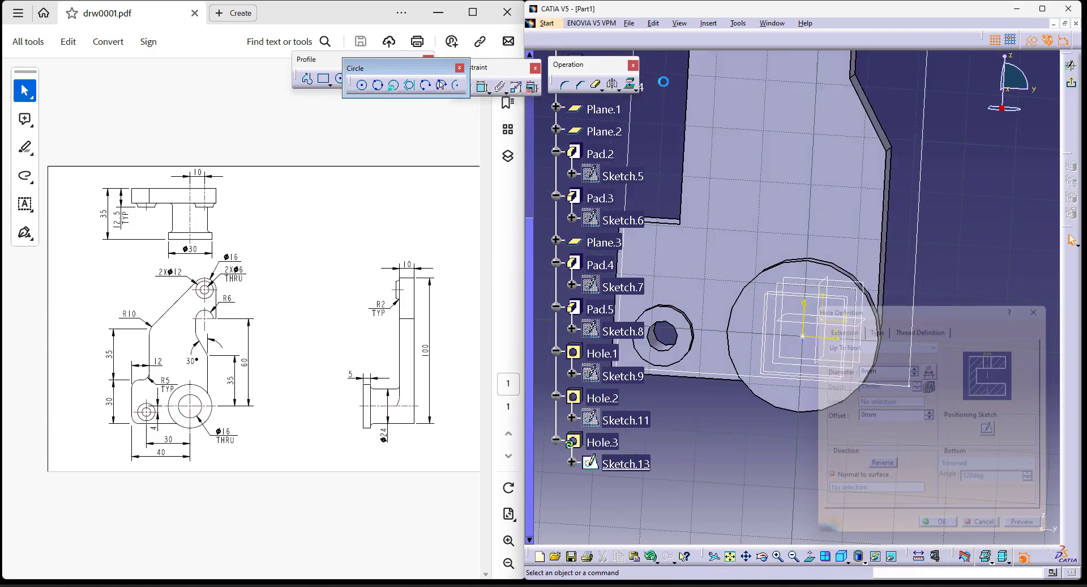
# Constrain the hole's centre concentric with the flange's circular edge and complete the hole at 16 mm diameter, Up To Next.
pyautogui.click(839, 291)
pyautogui.rightClick(918, 229)
pyautogui.click(954, 312)
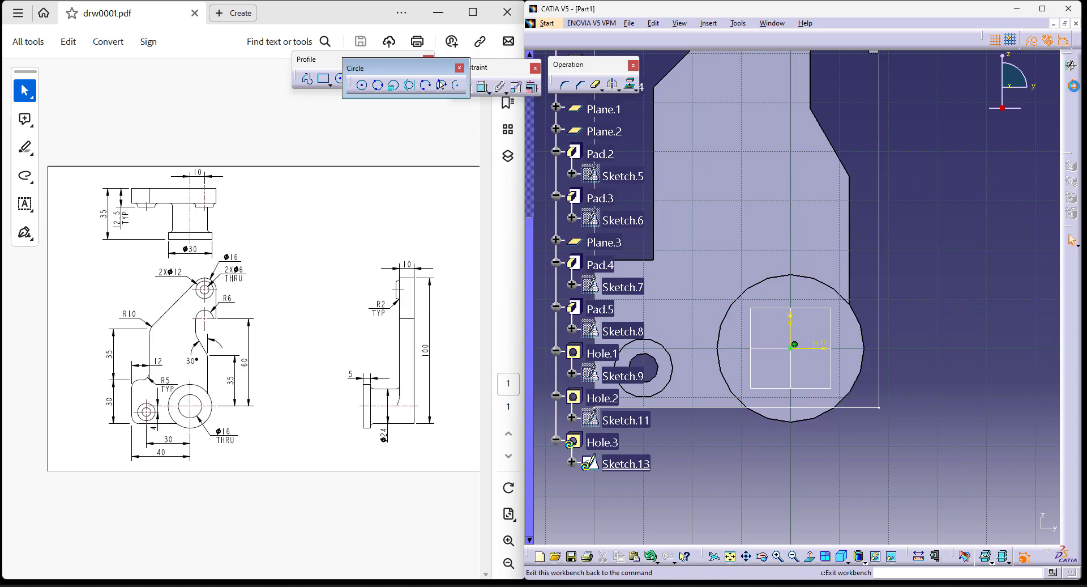
pyautogui.click(1071, 83)
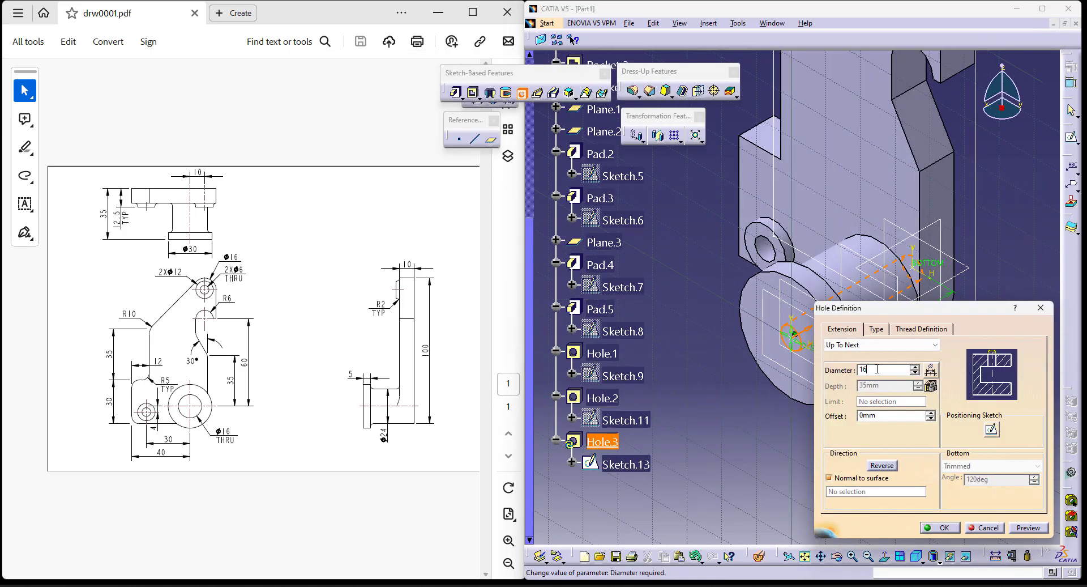
pyautogui.press('Return')
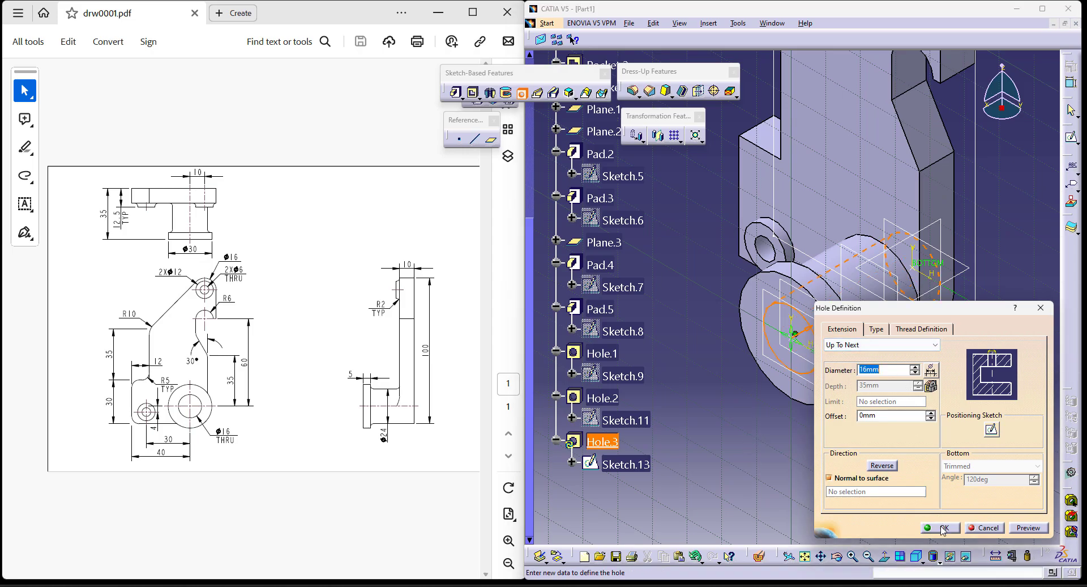
pyautogui.click(943, 528)
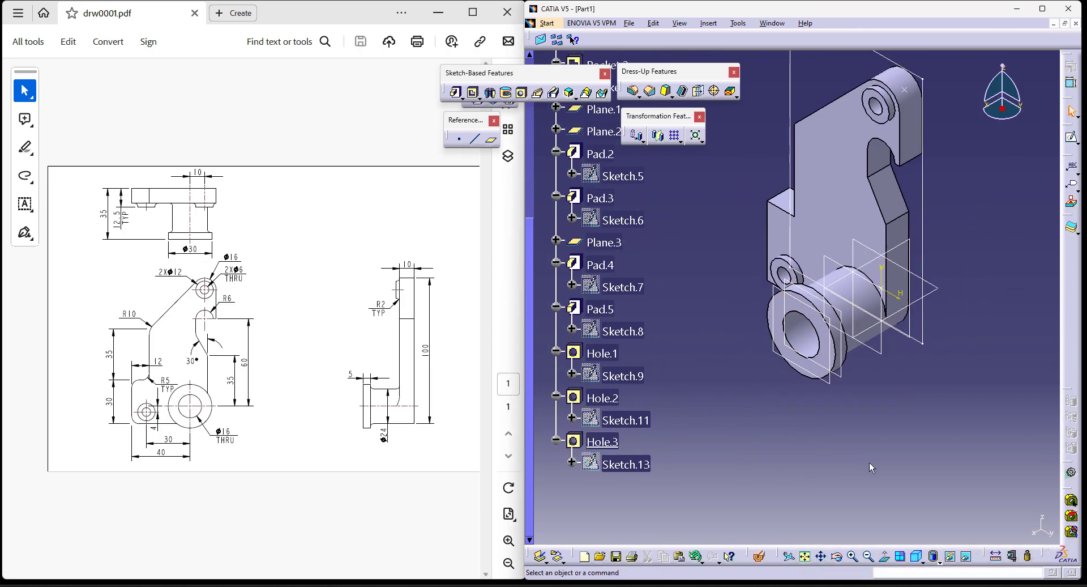
# Apply a 5 mm edge fillet to the lower block's two outer corners, its inner step corner and the corner below the slot.
pyautogui.moveTo(811, 346); pyautogui.dragTo(801, 402, button='middle')
pyautogui.moveTo(934, 465); pyautogui.dragTo(986, 481, button='middle')
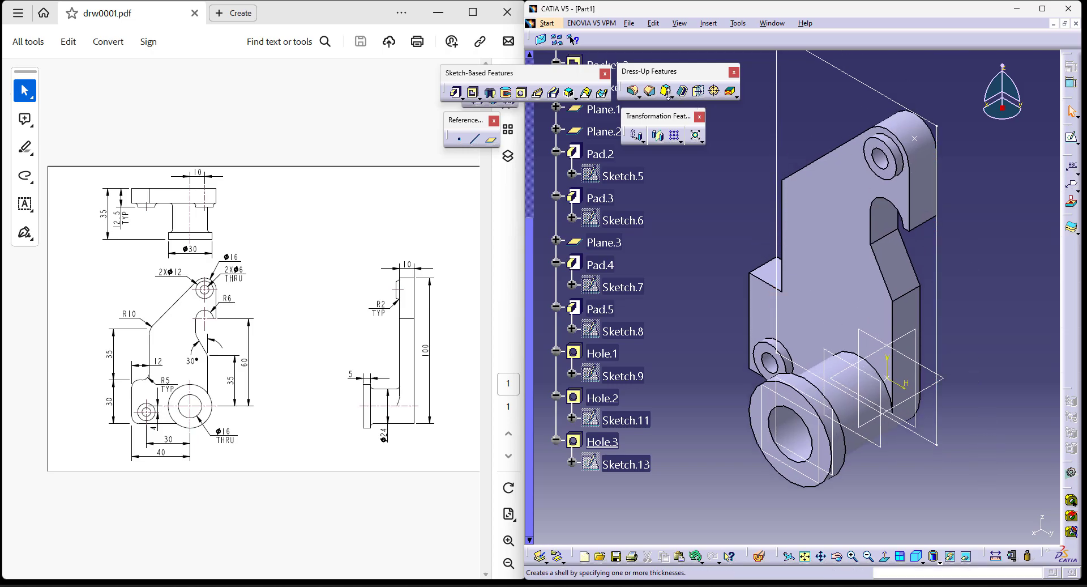
pyautogui.click(634, 92)
pyautogui.moveTo(704, 279); pyautogui.dragTo(745, 399, button='middle')
pyautogui.click(784, 357)
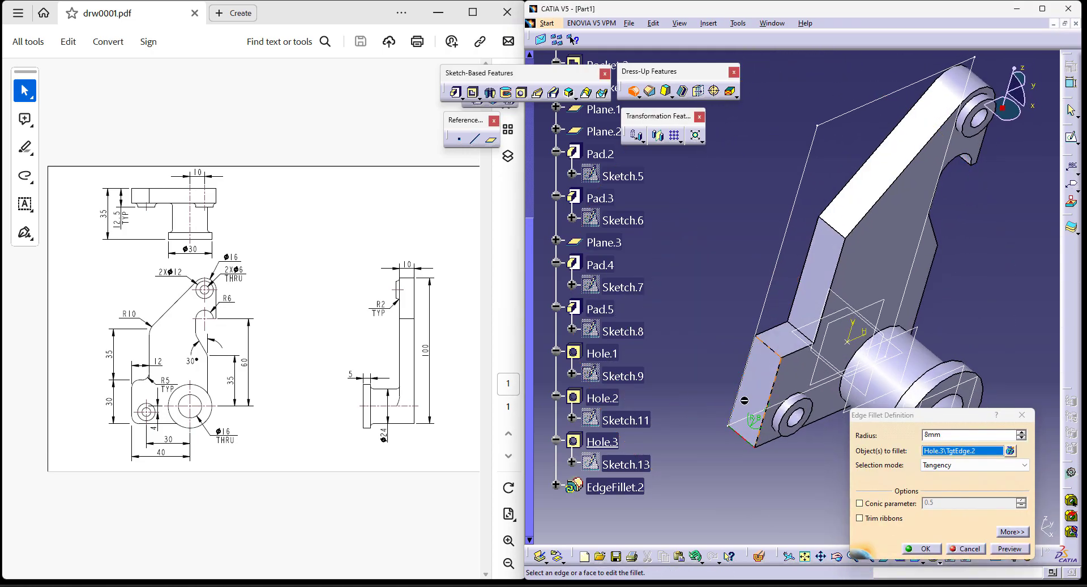
pyautogui.click(777, 352)
pyautogui.click(803, 331)
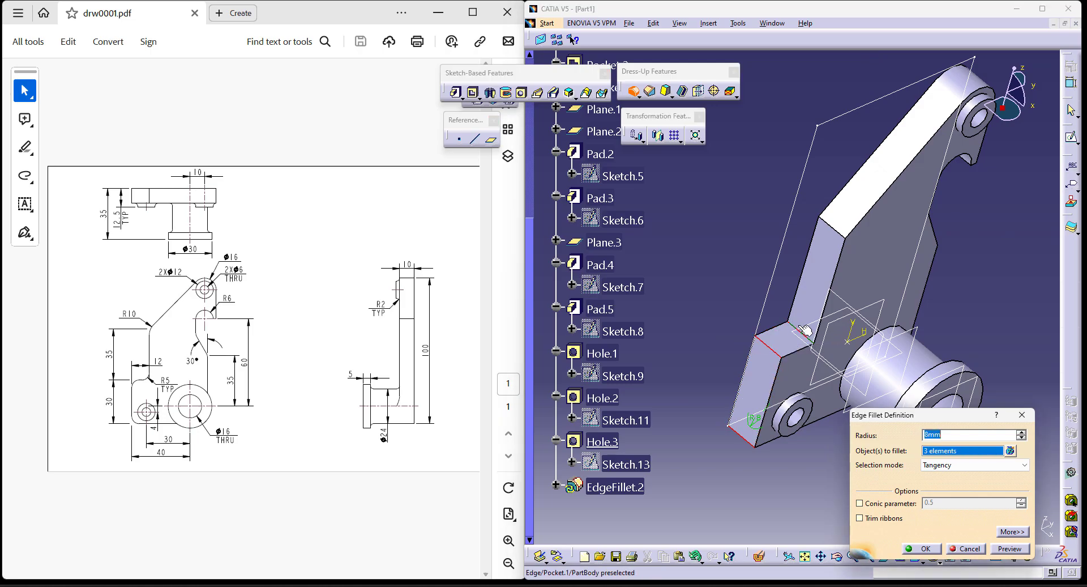
pyautogui.moveTo(802, 331); pyautogui.dragTo(773, 312, button='middle')
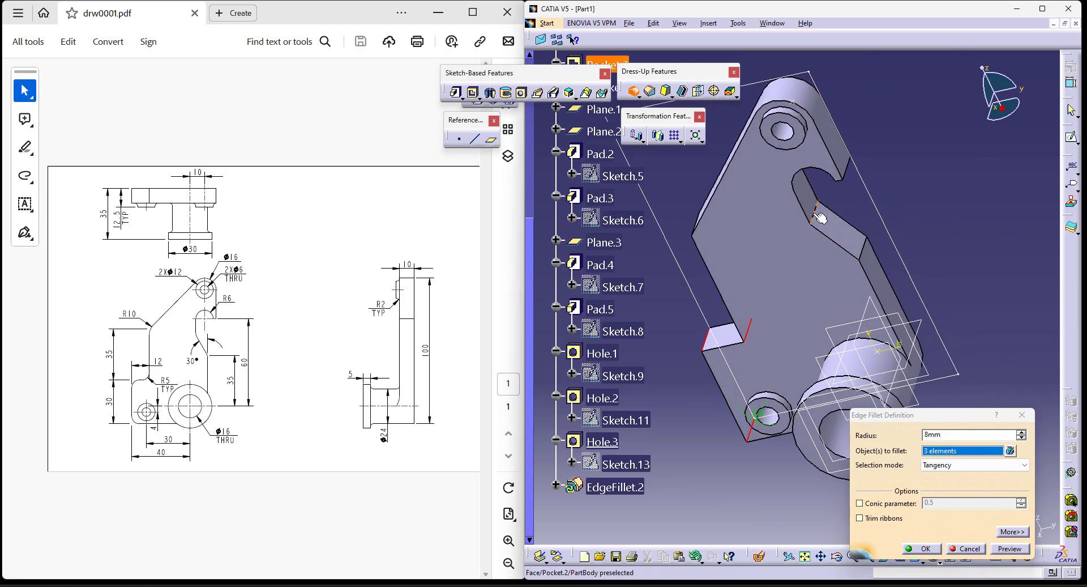
pyautogui.click(815, 213)
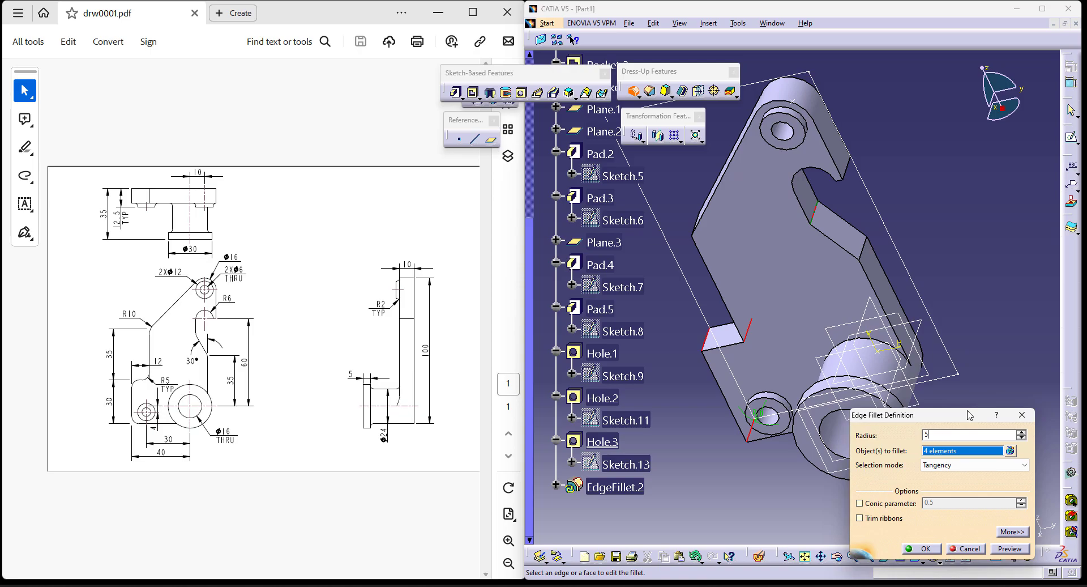
pyautogui.press('Return')
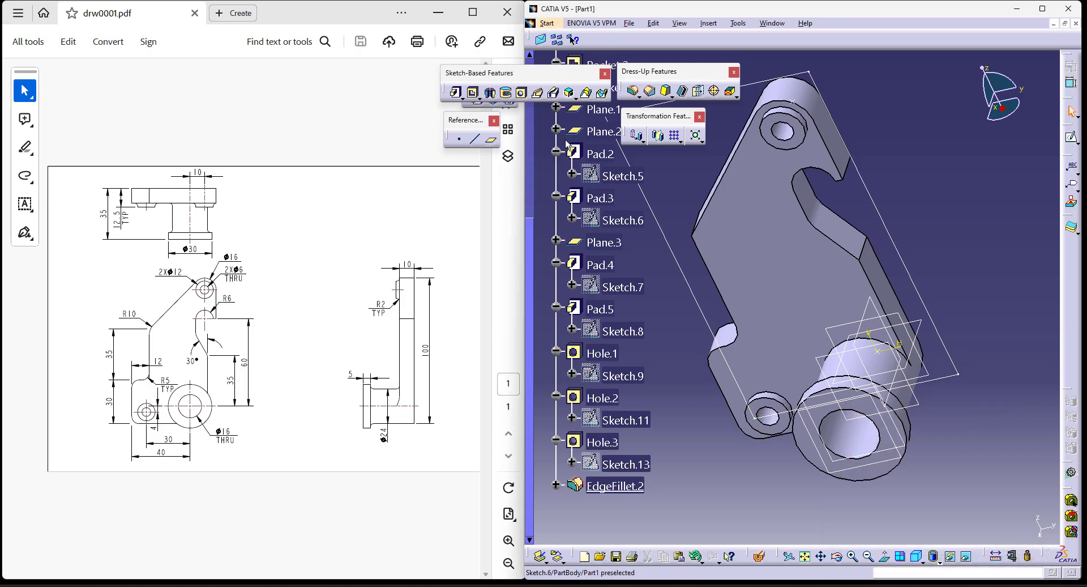
# Apply a 10 mm edge fillet to the outer corner where the bracket's straight side meets the slanted side.
pyautogui.click(633, 91)
pyautogui.moveTo(767, 288); pyautogui.dragTo(904, 240, button='middle')
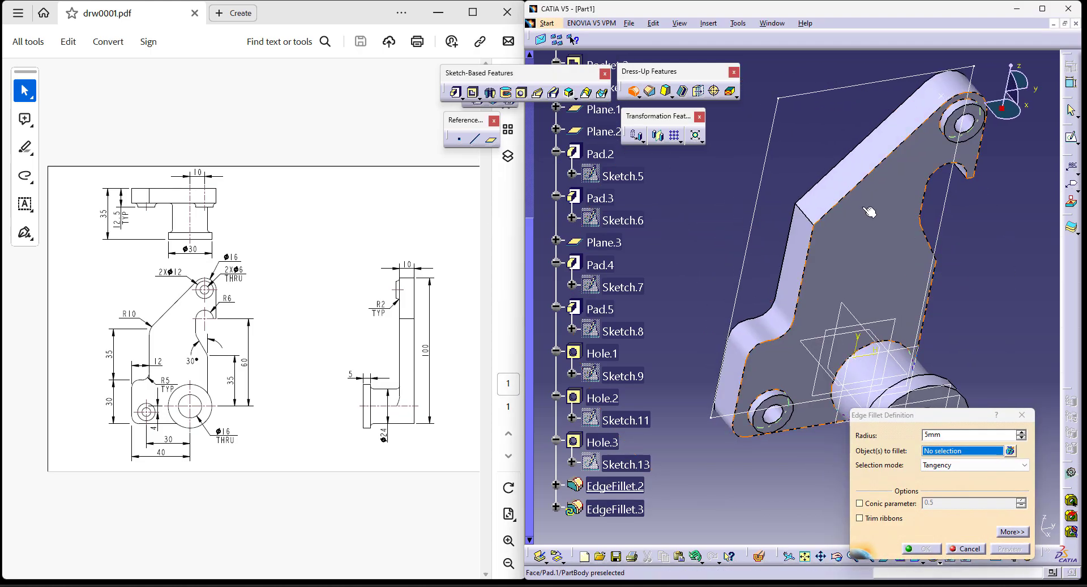
pyautogui.click(804, 213)
pyautogui.write('10')
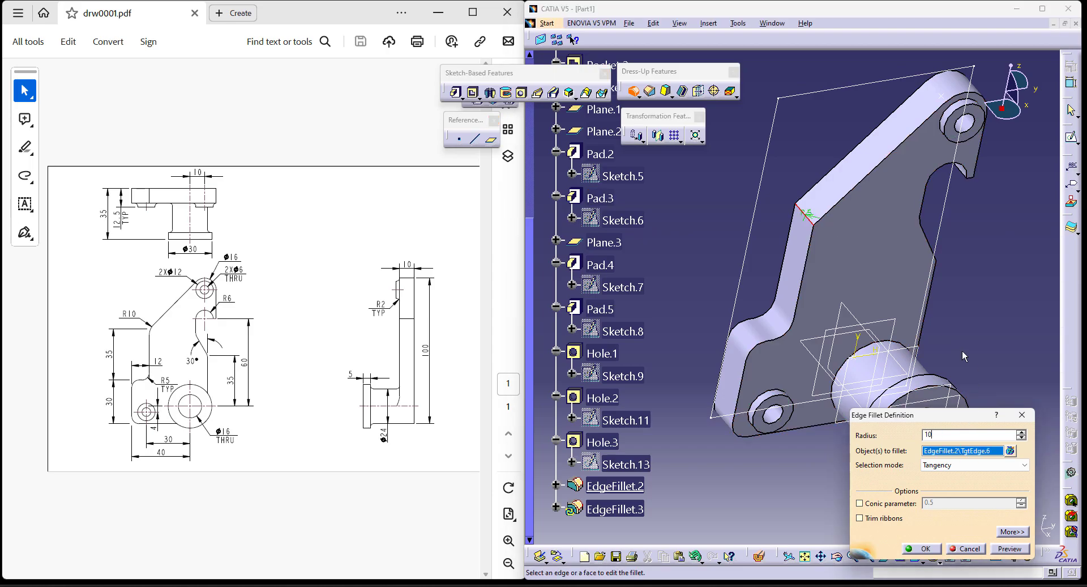
pyautogui.press('Return')
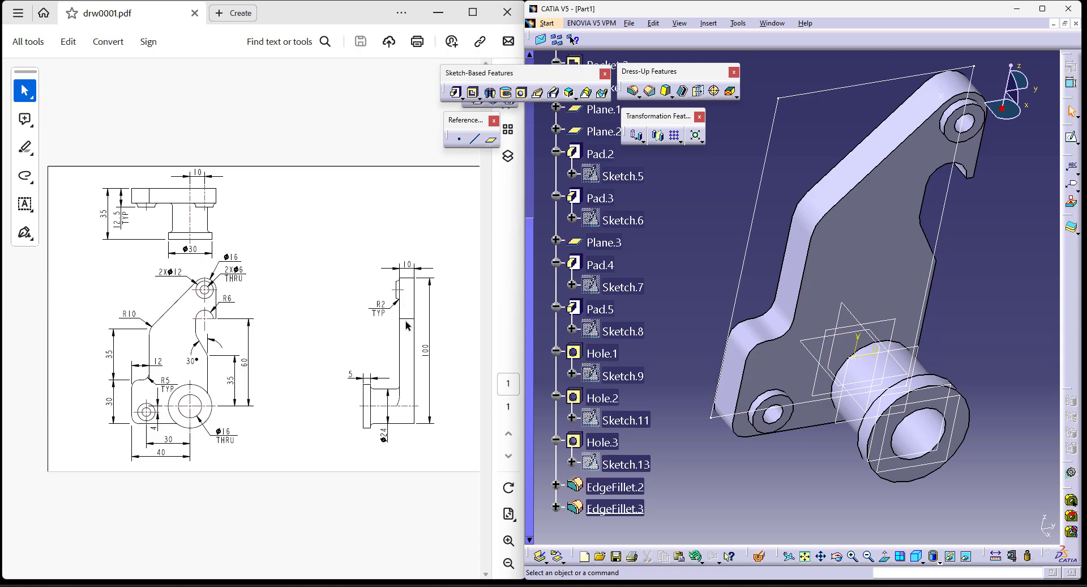
# Fillet the base edges of both raised bosses and the edge where the cylinder meets the flange, using the drawing's R2 radius.
pyautogui.click(634, 92)
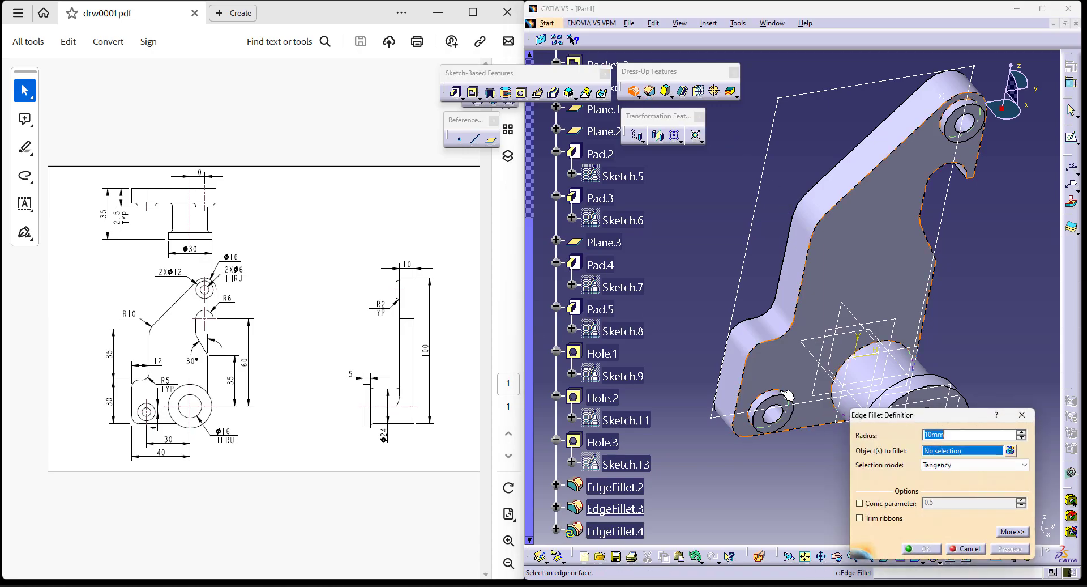
pyautogui.click(871, 324)
pyautogui.click(871, 323)
pyautogui.click(782, 392)
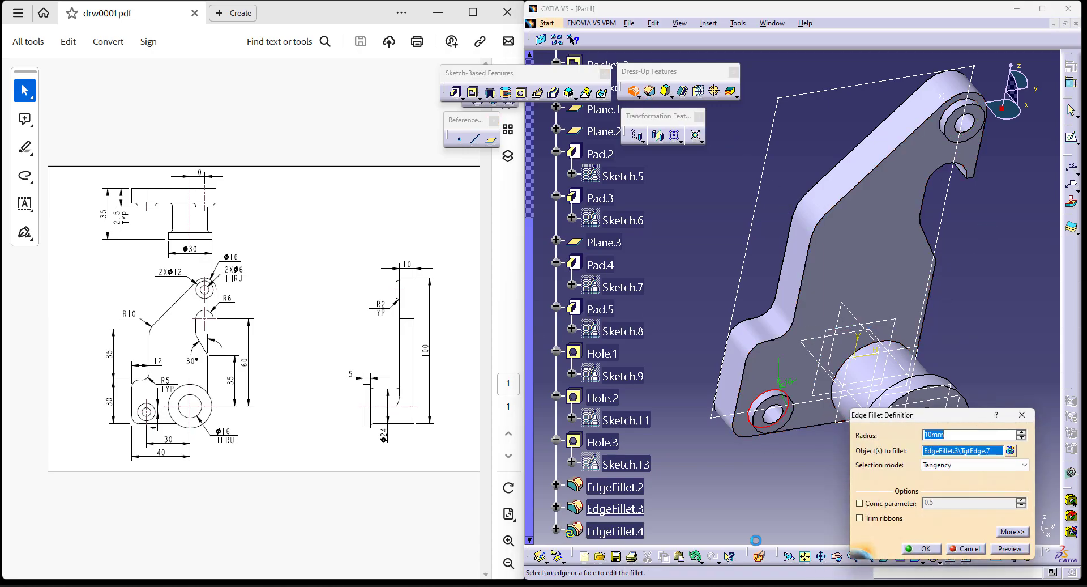
pyautogui.click(942, 124)
pyautogui.moveTo(852, 379); pyautogui.dragTo(845, 157, button='middle')
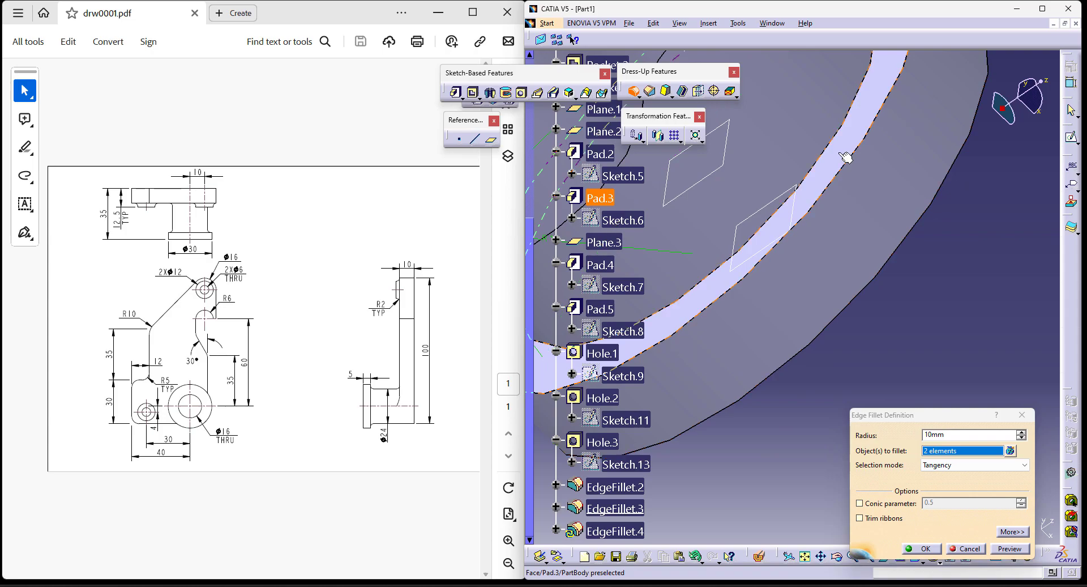
pyautogui.click(832, 140)
pyautogui.moveTo(943, 227); pyautogui.dragTo(945, 418, button='middle')
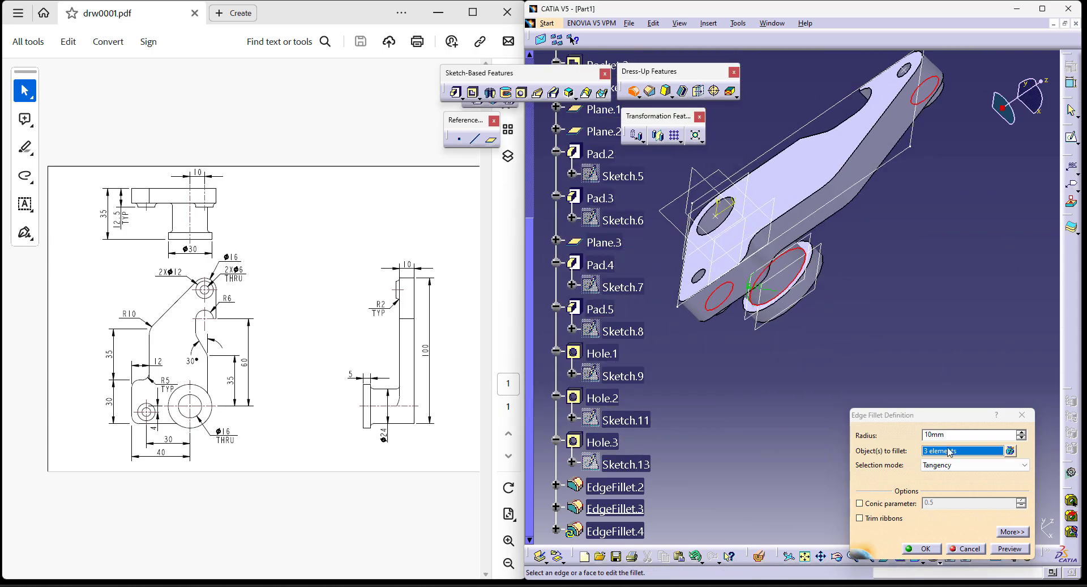
pyautogui.moveTo(953, 435); pyautogui.dragTo(925, 434)
pyautogui.press('Return')
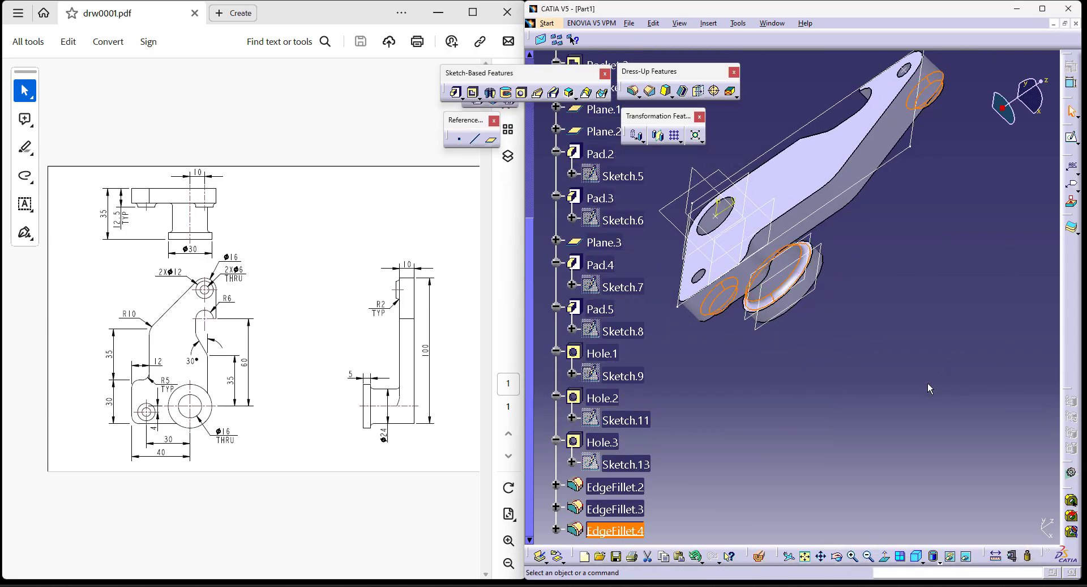
# Return to the isometric view and examine the filleted bracket.
pyautogui.click(920, 560)
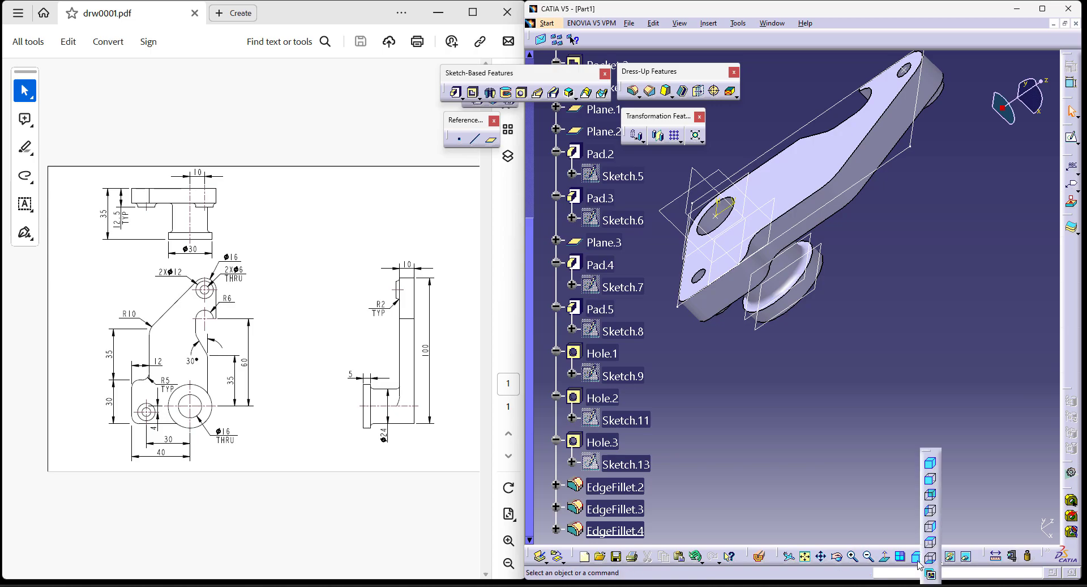
pyautogui.click(921, 452)
pyautogui.keyDown('ctrl'); pyautogui.moveTo(949, 401); pyautogui.dragTo(950, 456, button='middle'); pyautogui.keyUp('ctrl')
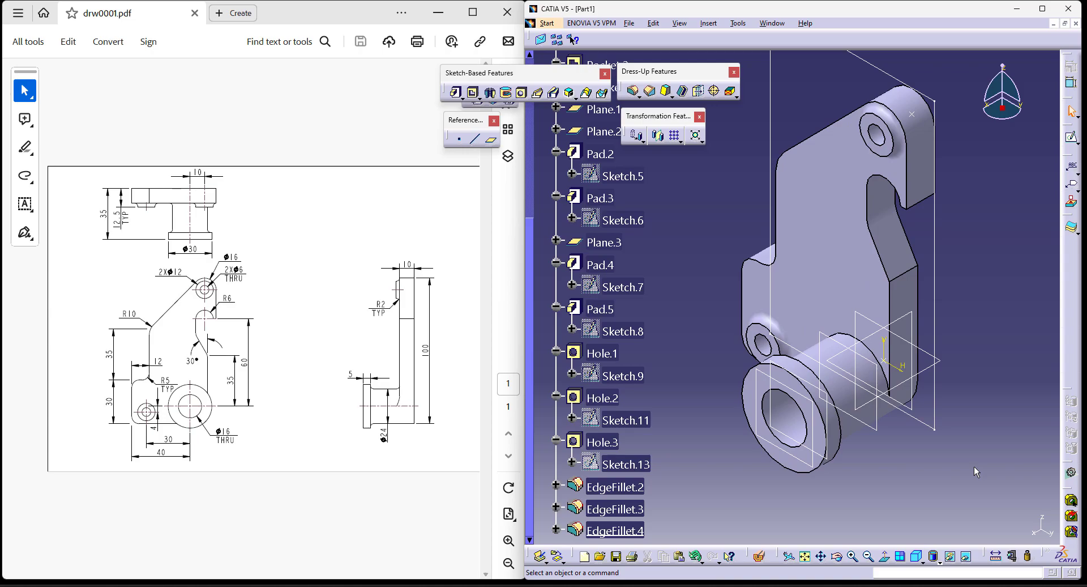
pyautogui.moveTo(1005, 402); pyautogui.dragTo(1001, 428, button='middle')
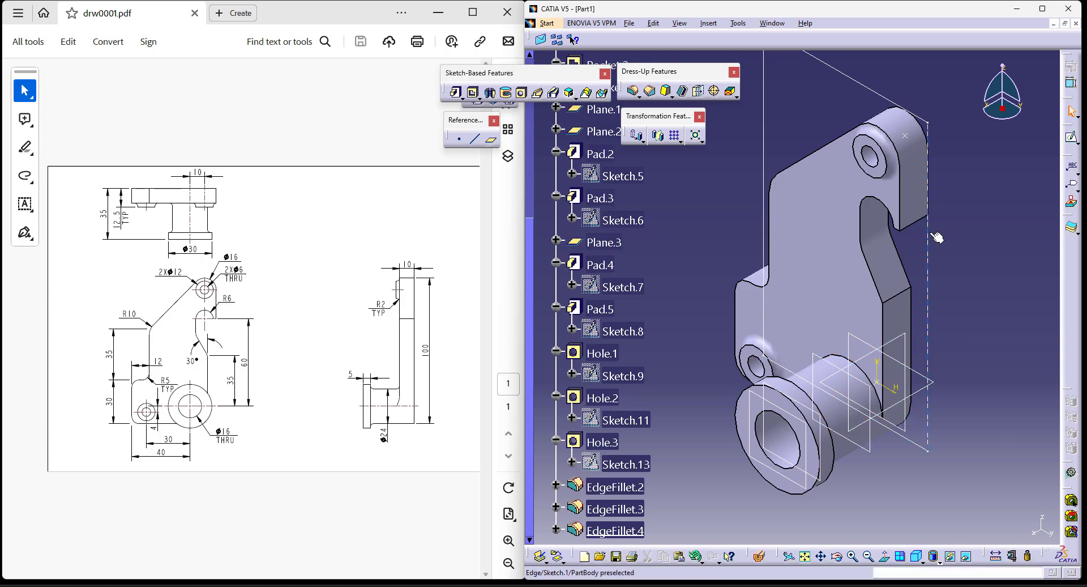
pyautogui.click(456, 93)
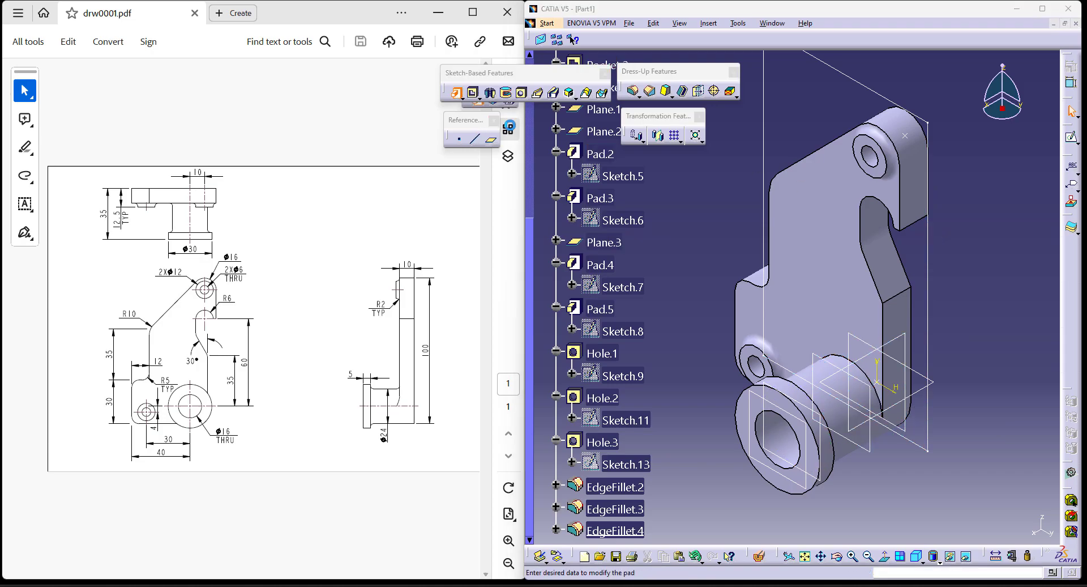
pyautogui.click(986, 343)
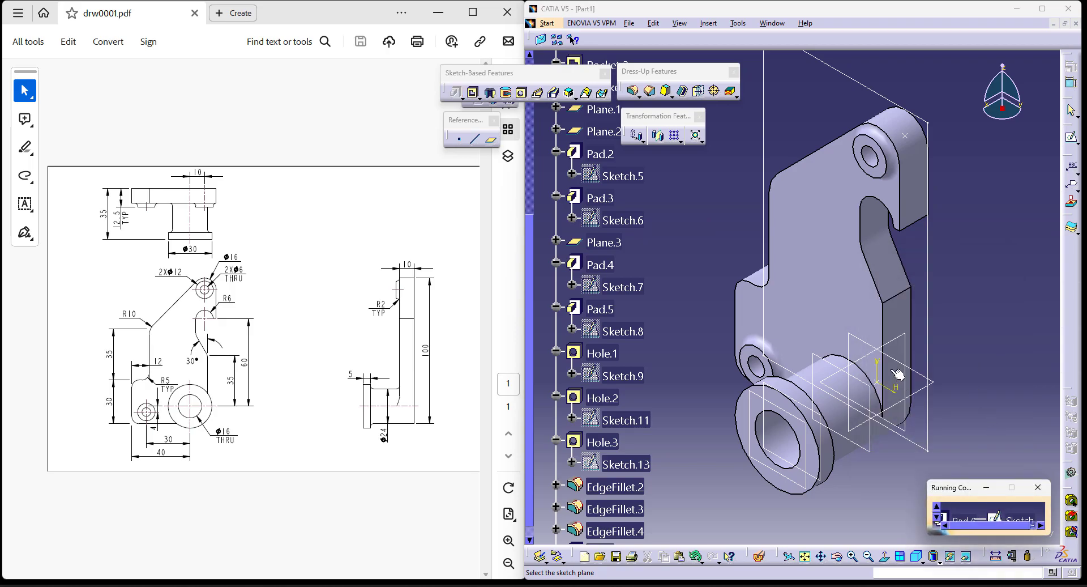
pyautogui.click(849, 294)
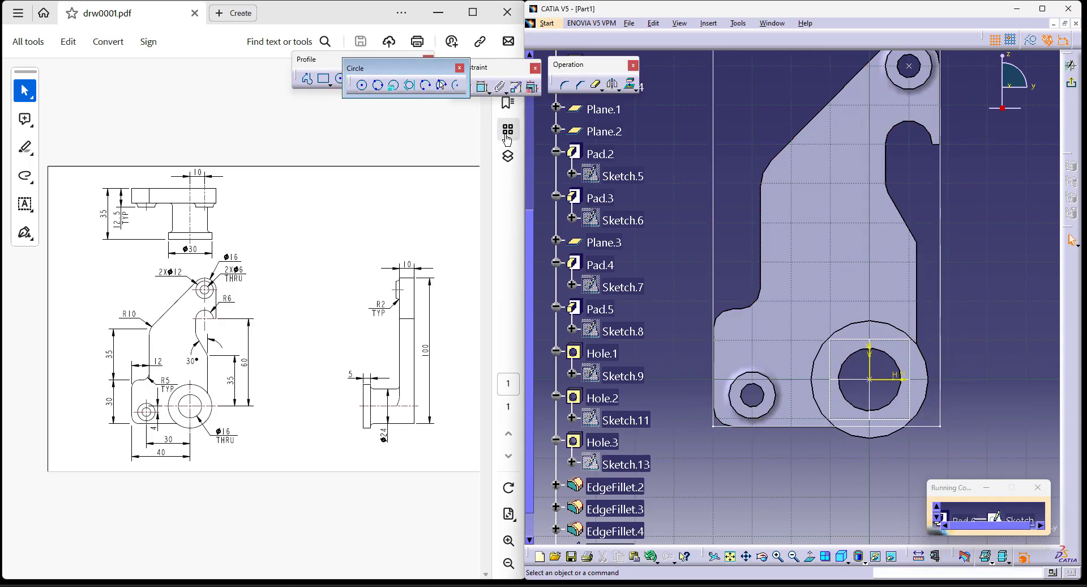
pyautogui.click(363, 86)
pyautogui.click(808, 235)
pyautogui.click(815, 266)
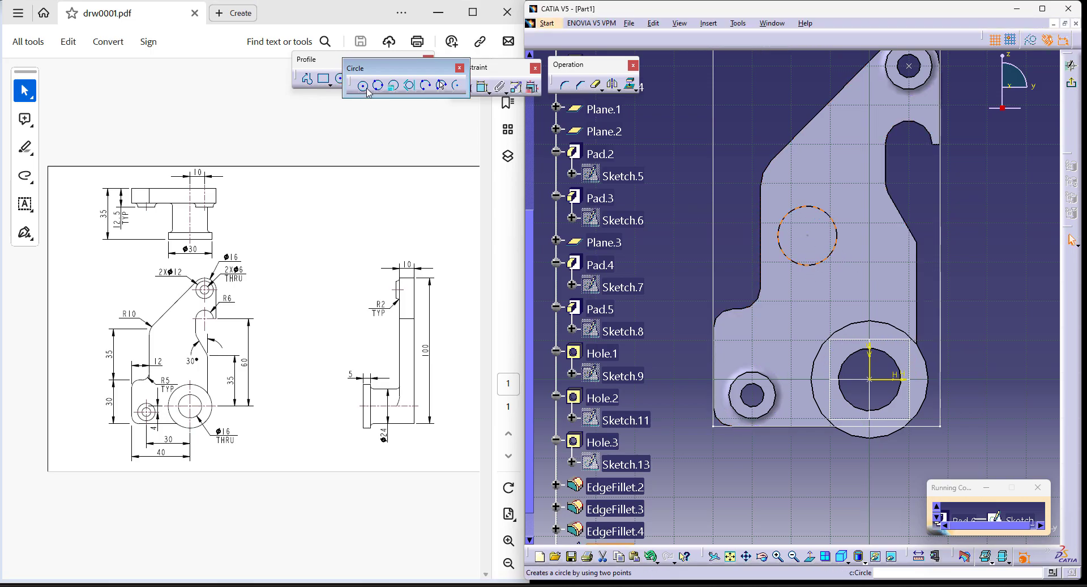
pyautogui.click(863, 284)
pyautogui.click(873, 307)
pyautogui.click(1073, 84)
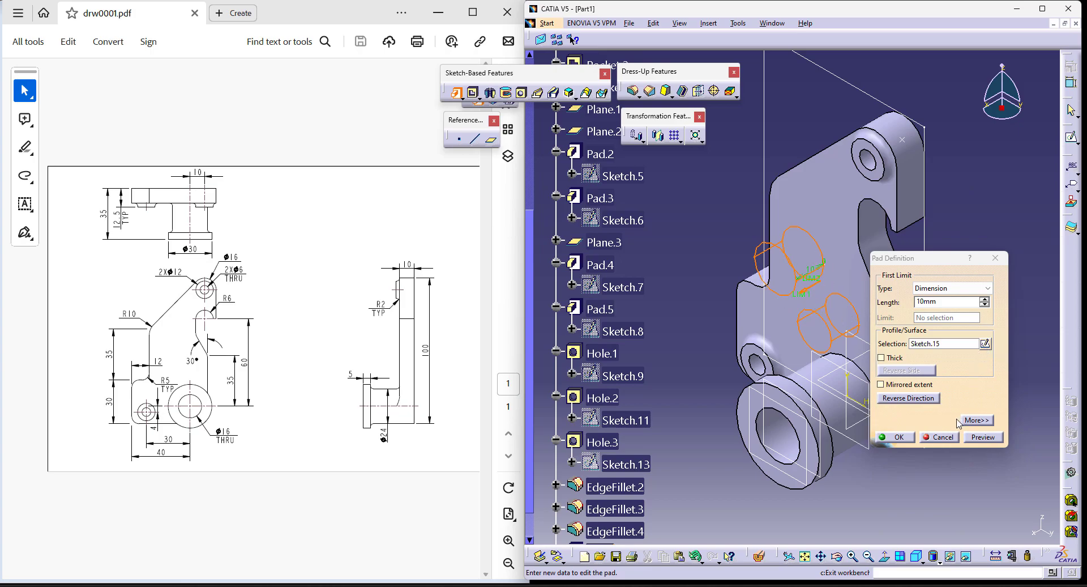
pyautogui.click(938, 438)
pyautogui.moveTo(1032, 333); pyautogui.dragTo(972, 409, button='middle')
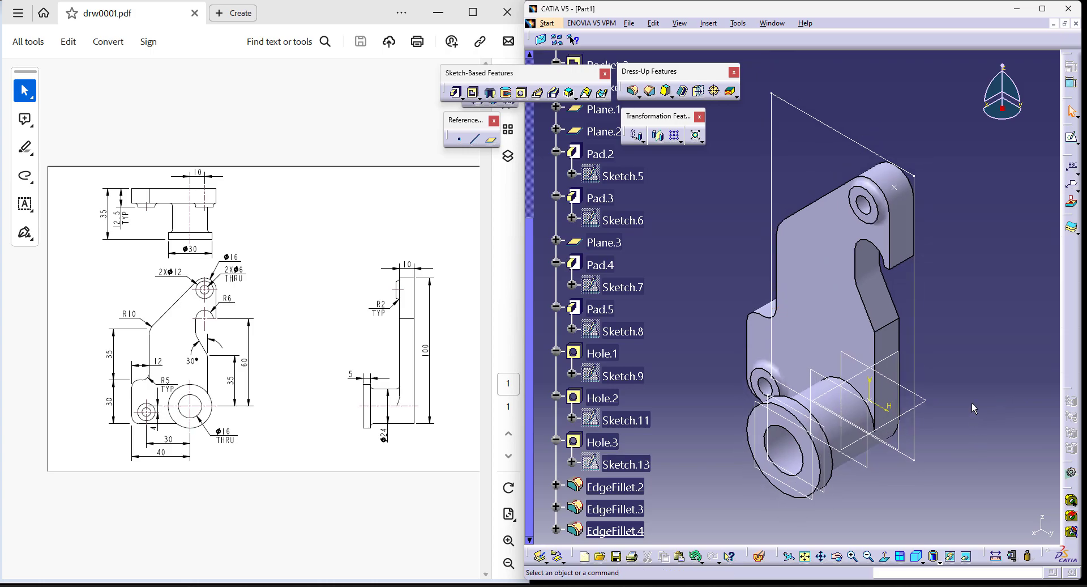